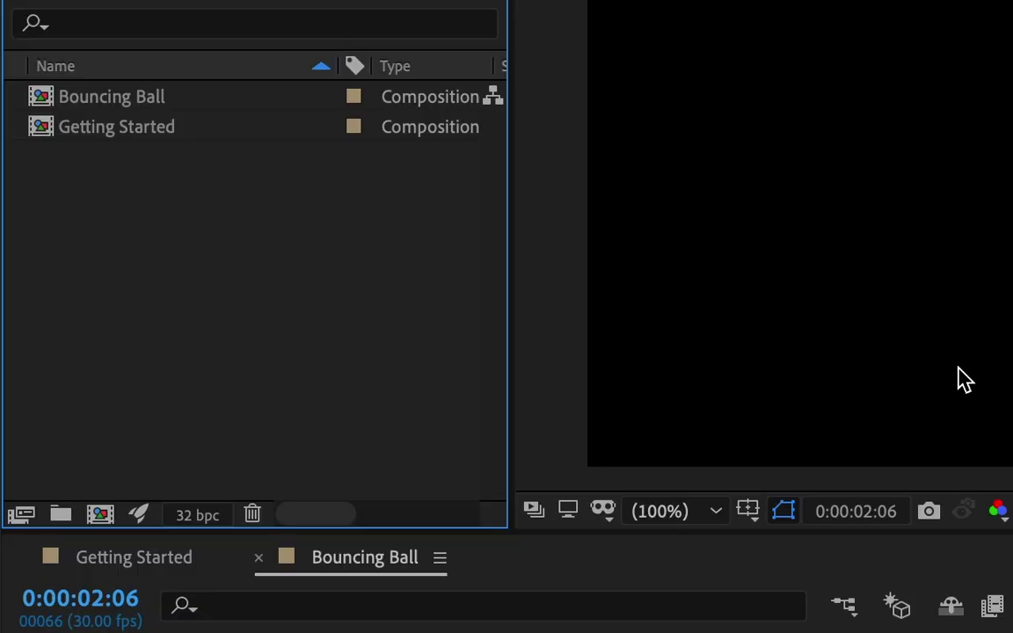
Step: Create a 1280×720, 30 fps, 10-second composition named 'Ferris Wheel'
click(102, 515)
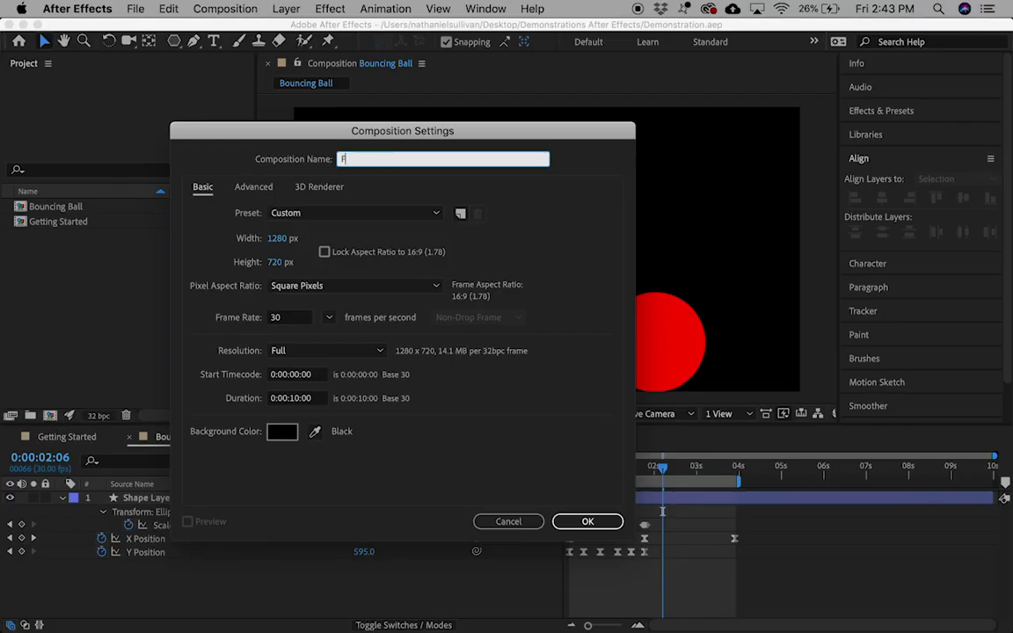
text(Ferri)
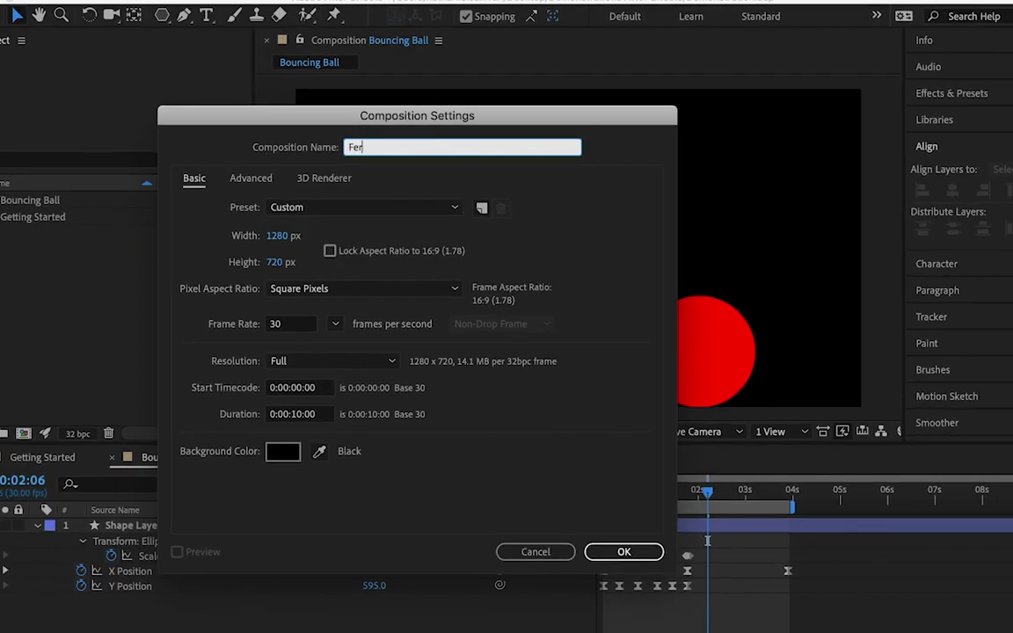
text(s Wheel)
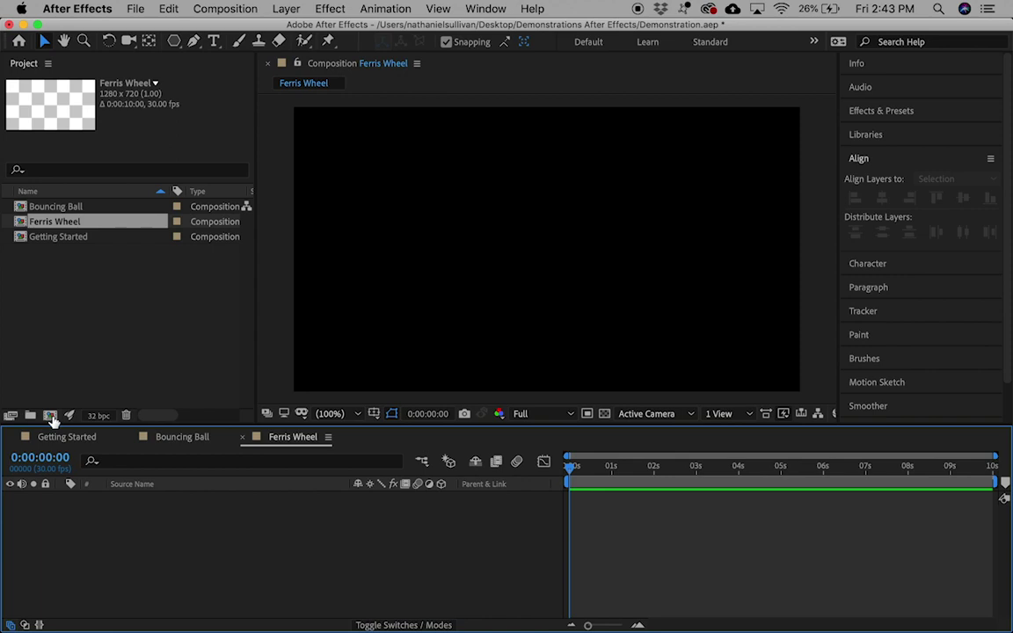
Step: Add a new shape layer and draw a perfect circle near the frame centre with the Ellipse tool
click(290, 9)
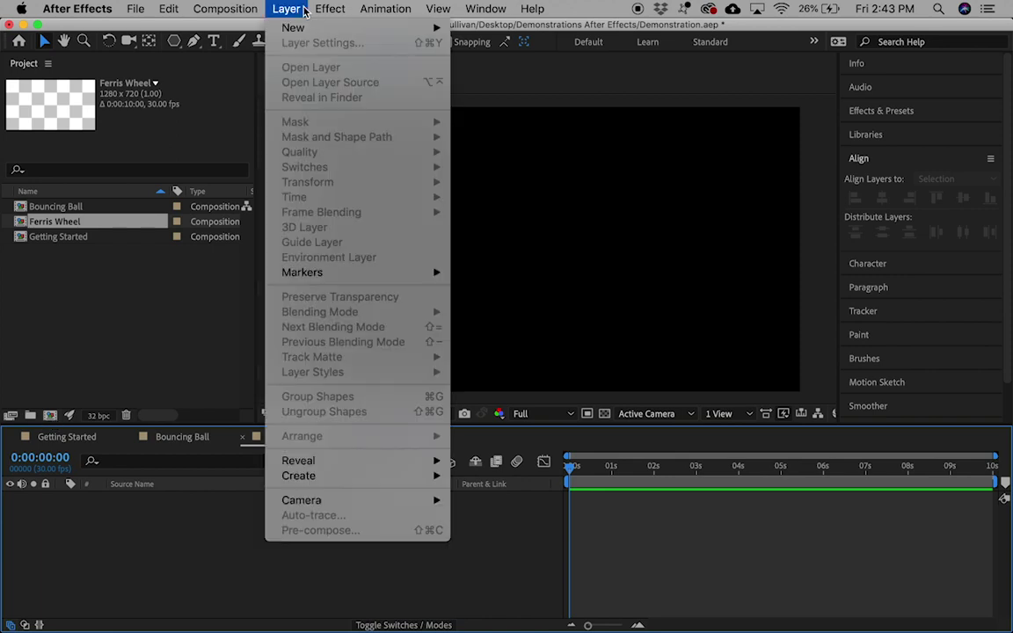
mouse_move(299, 27)
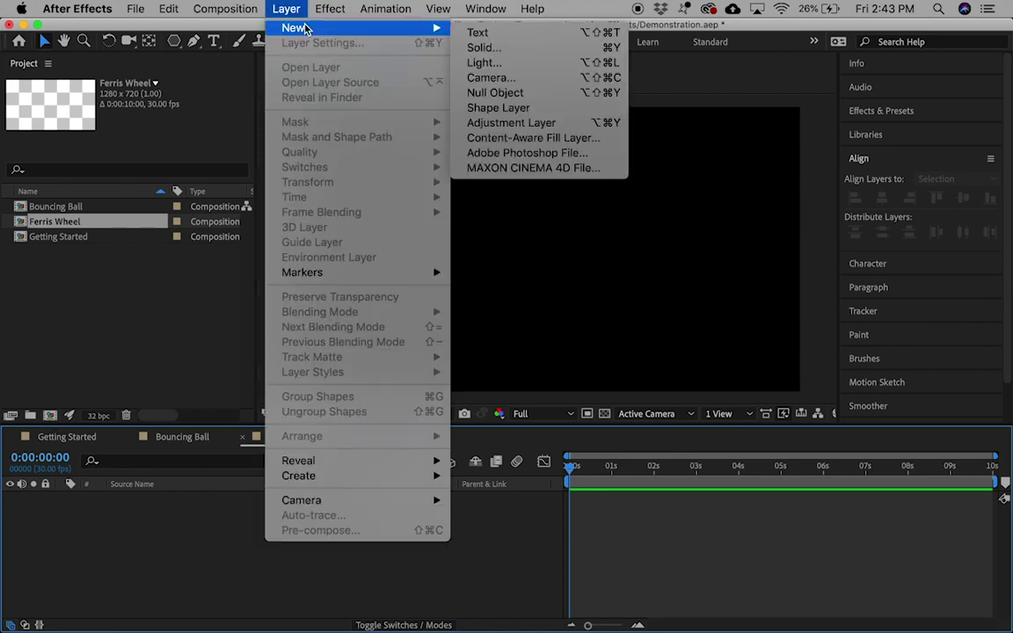
click(499, 108)
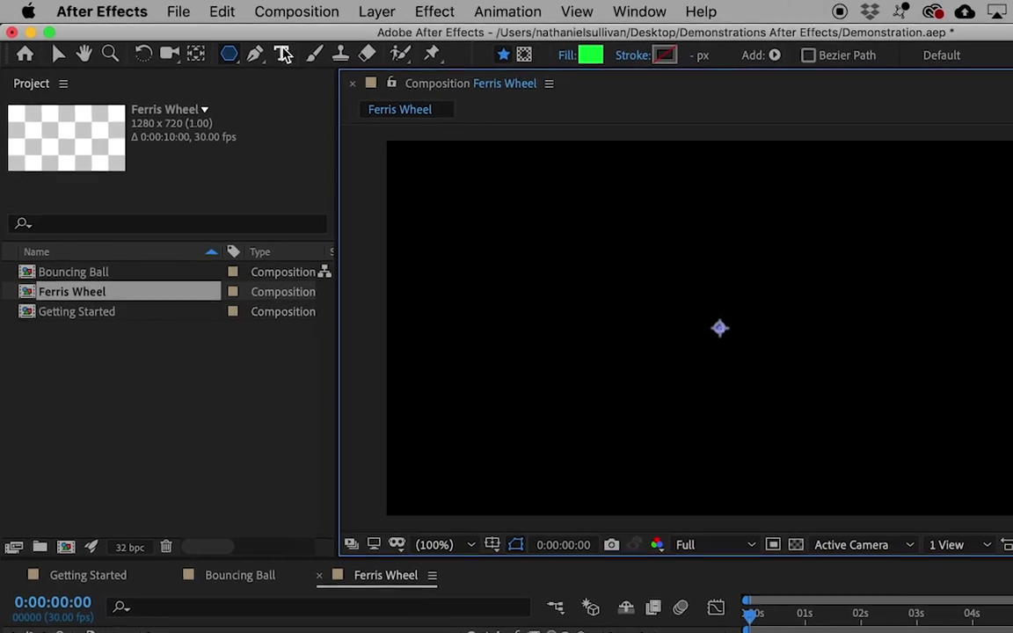
click(176, 42)
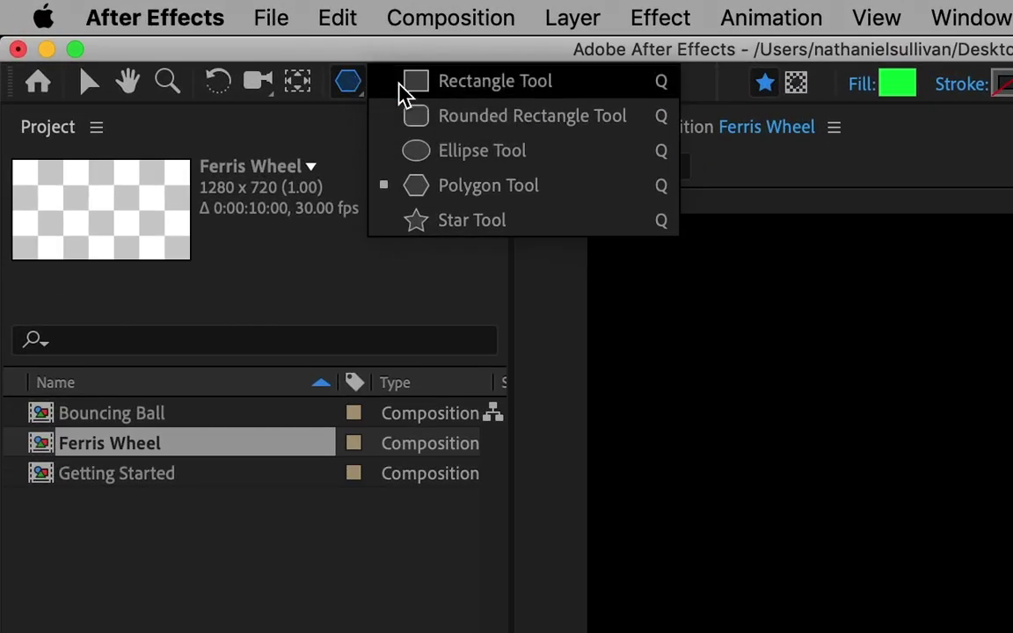
click(556, 163)
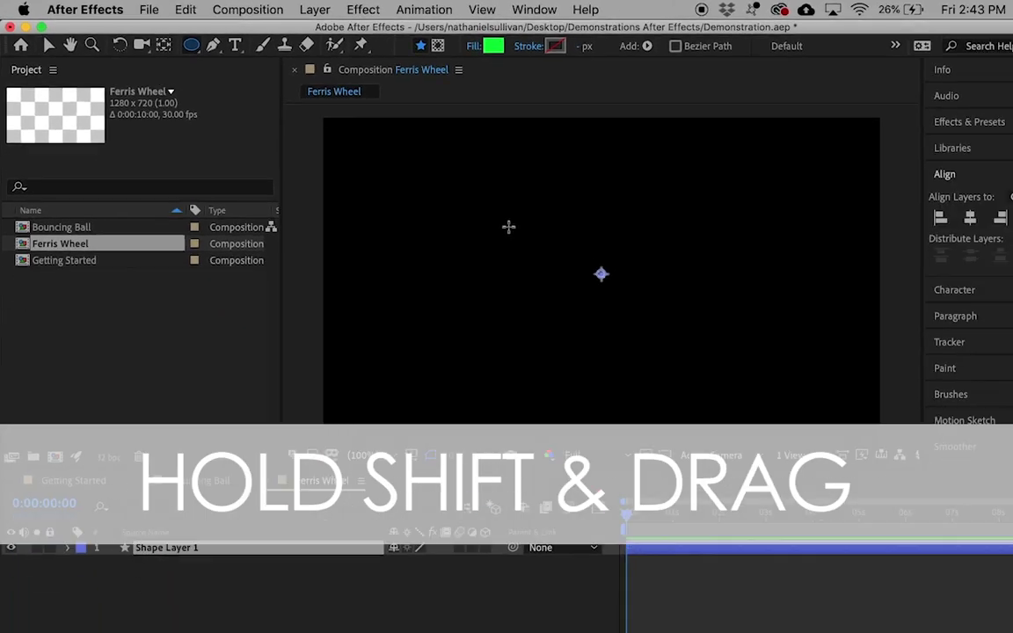
drag(463, 205, 573, 281)
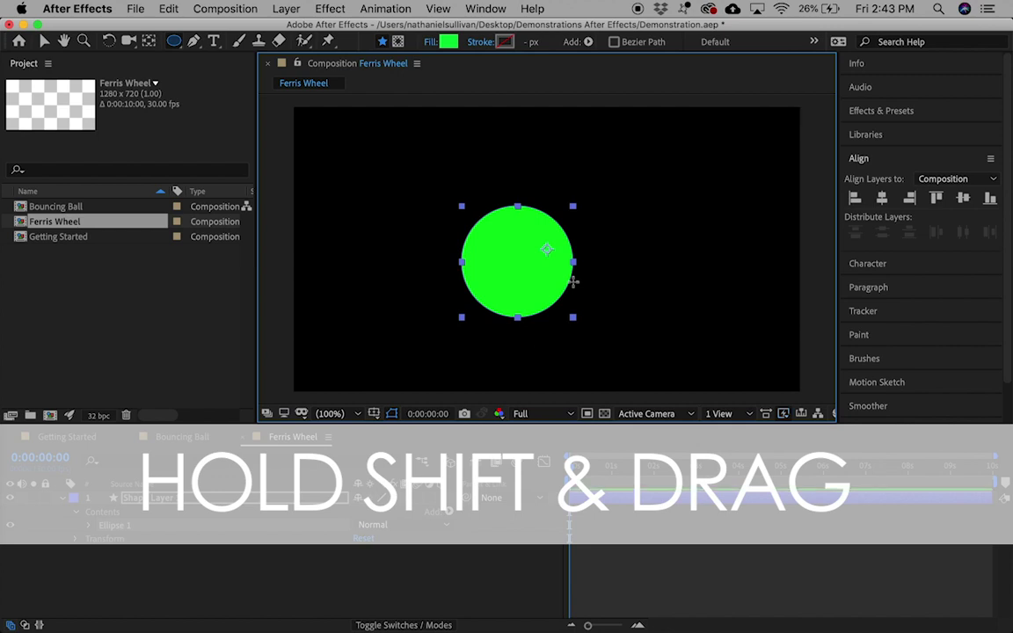
Step: Change the circle's fill colour to pure red FF0000
click(447, 42)
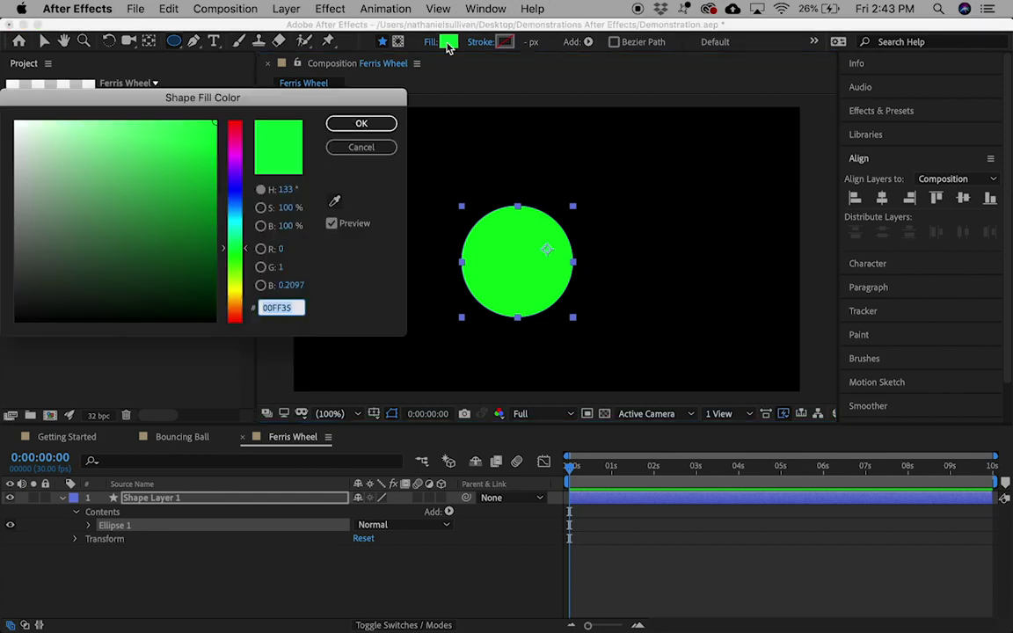
click(235, 120)
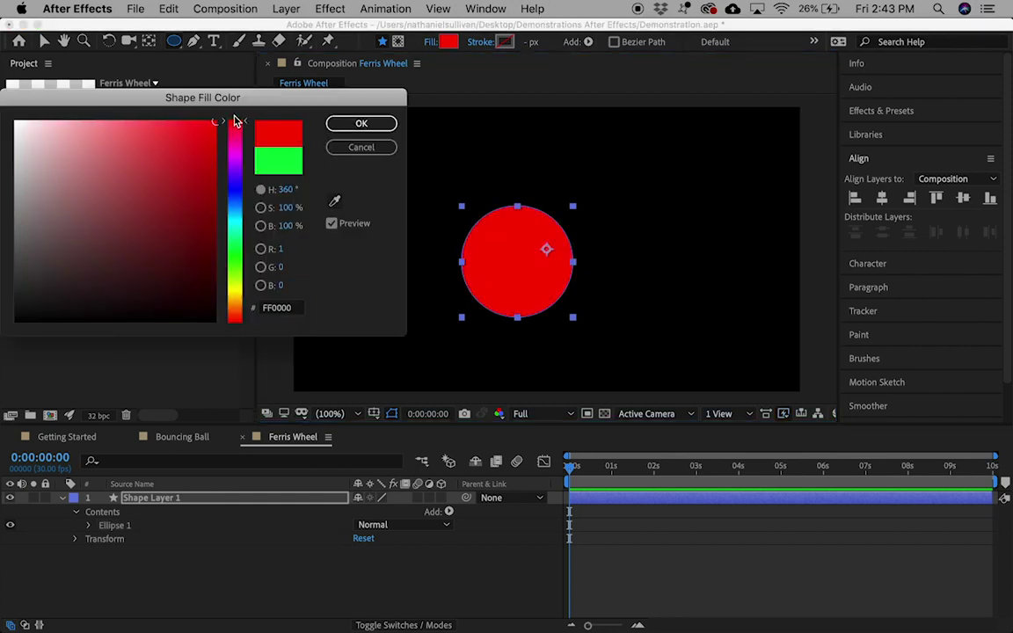
click(360, 124)
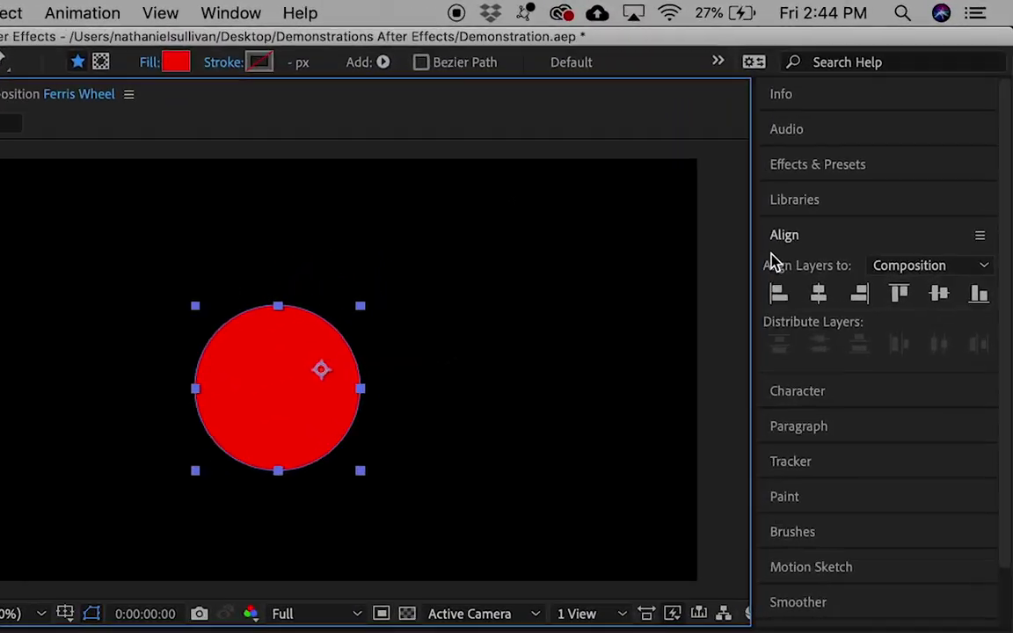
Step: Centre the red circle horizontally and vertically, with its anchor point at its middle
click(773, 285)
click(774, 285)
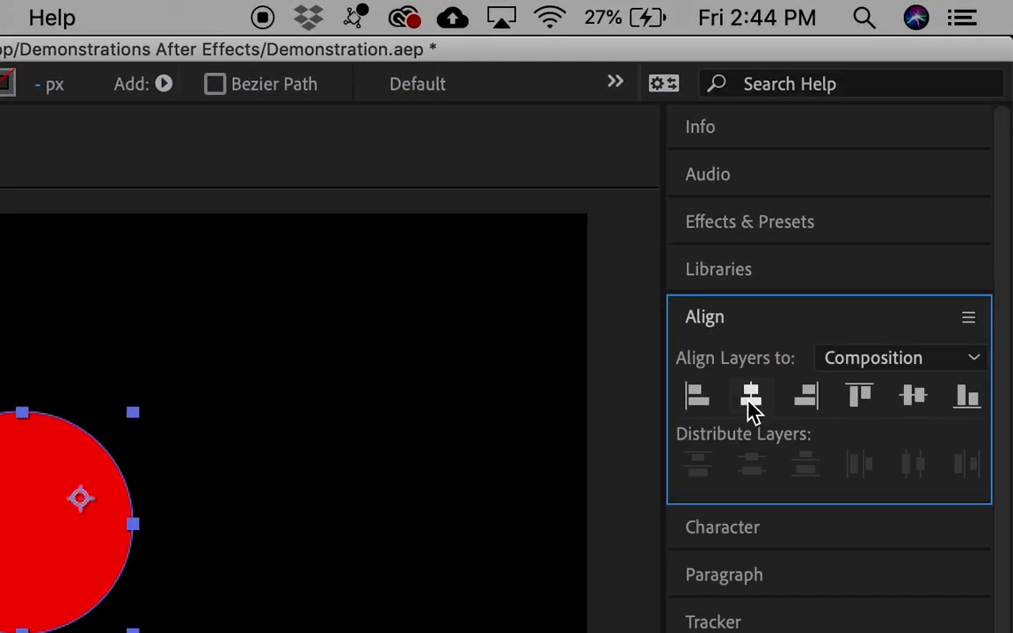
click(750, 397)
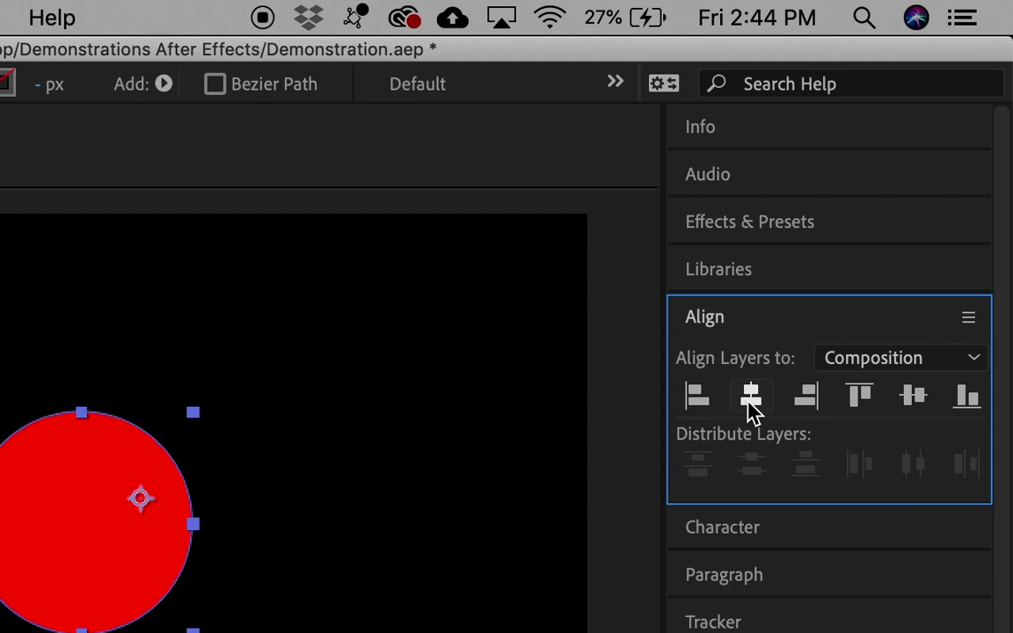
click(911, 400)
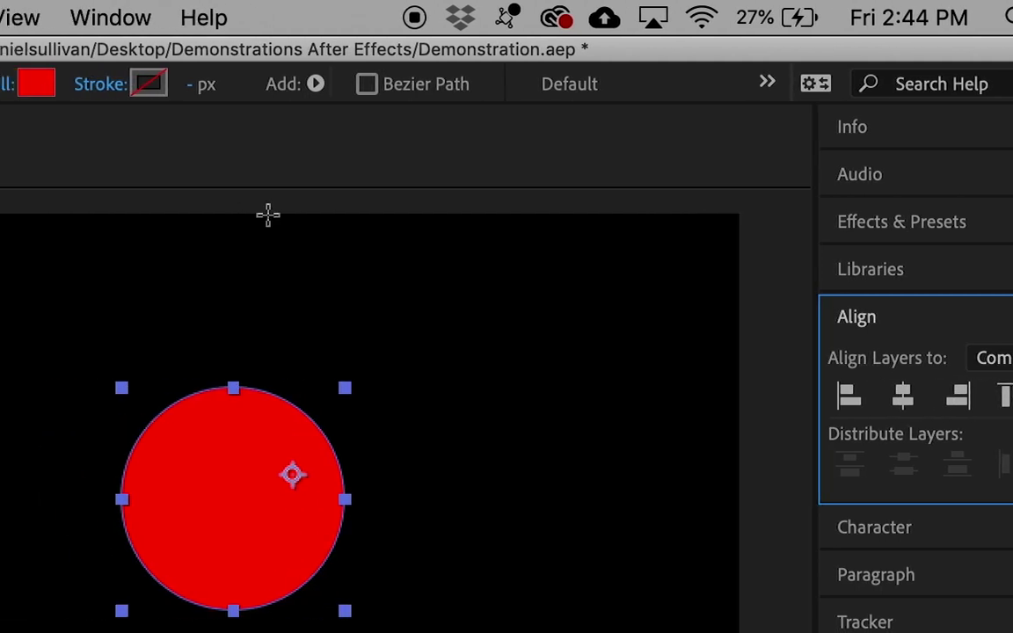
click(198, 84)
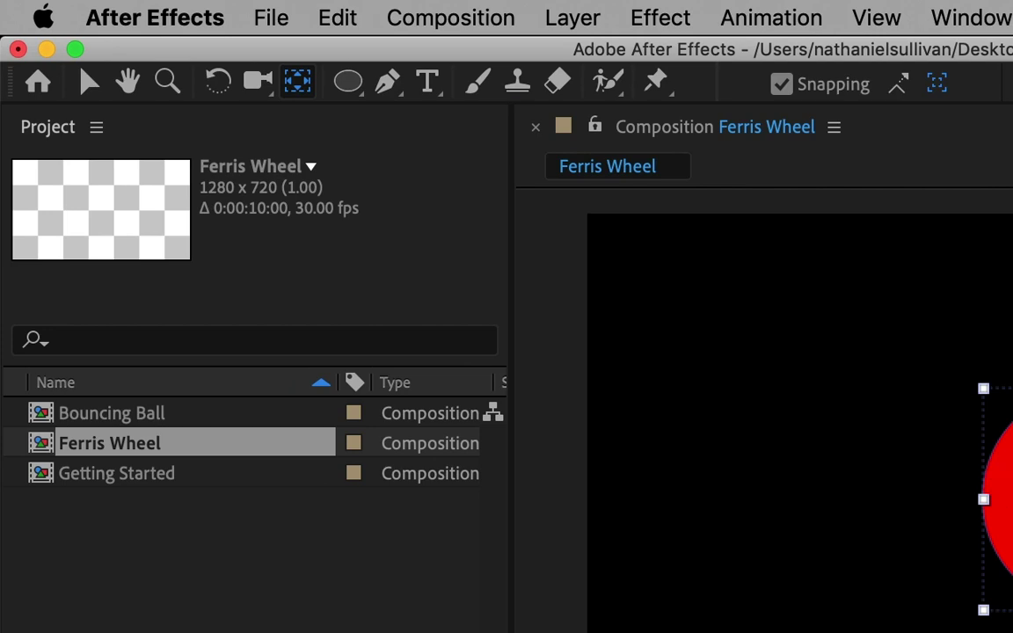
click(903, 431)
click(929, 429)
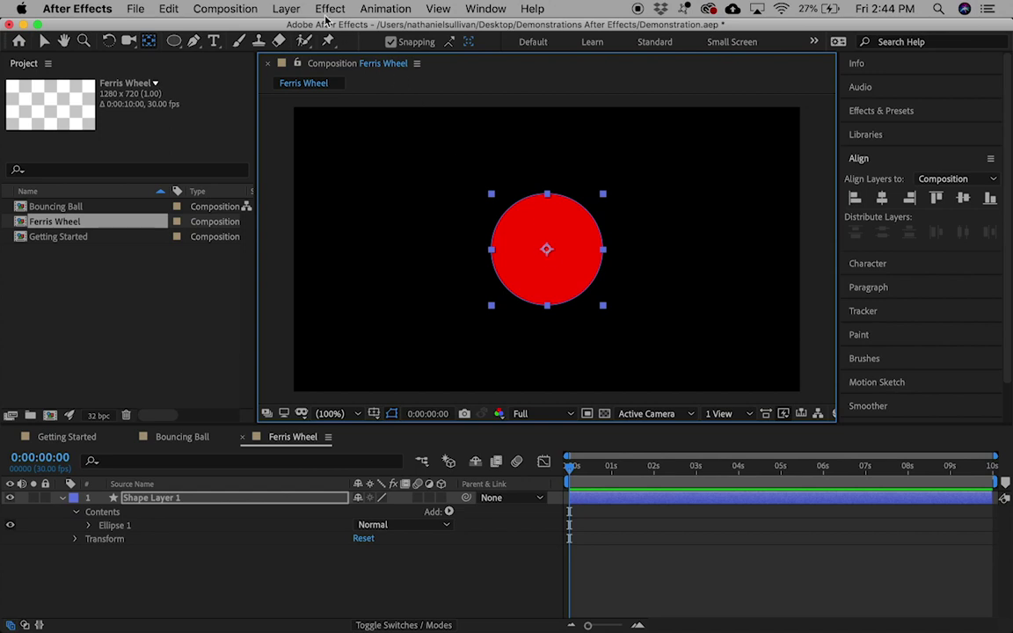
Step: Add a second shape layer and choose the Rectangle tool
click(287, 9)
mouse_move(325, 28)
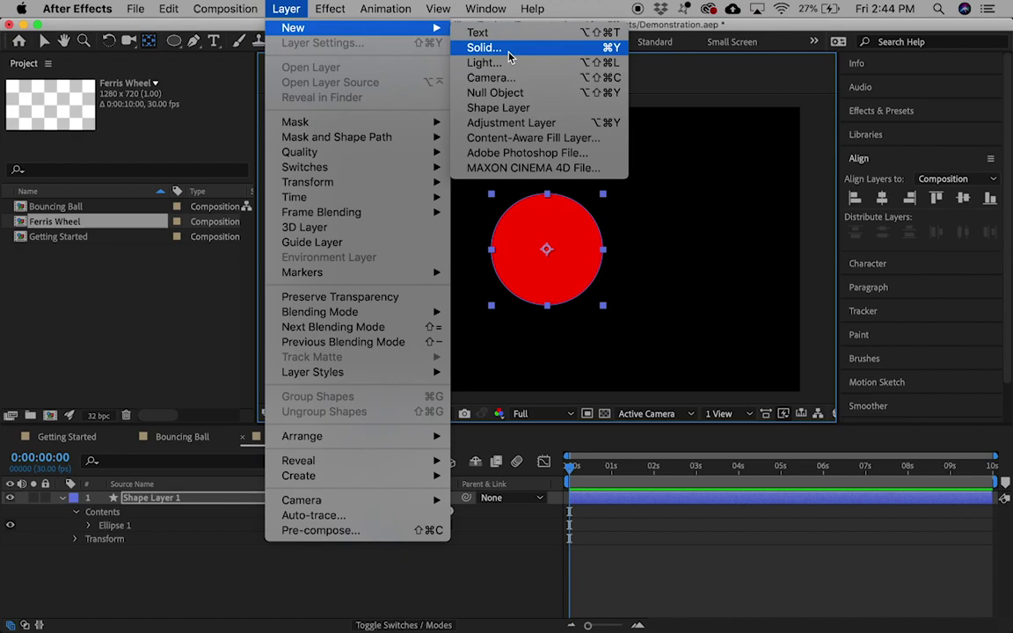
click(498, 116)
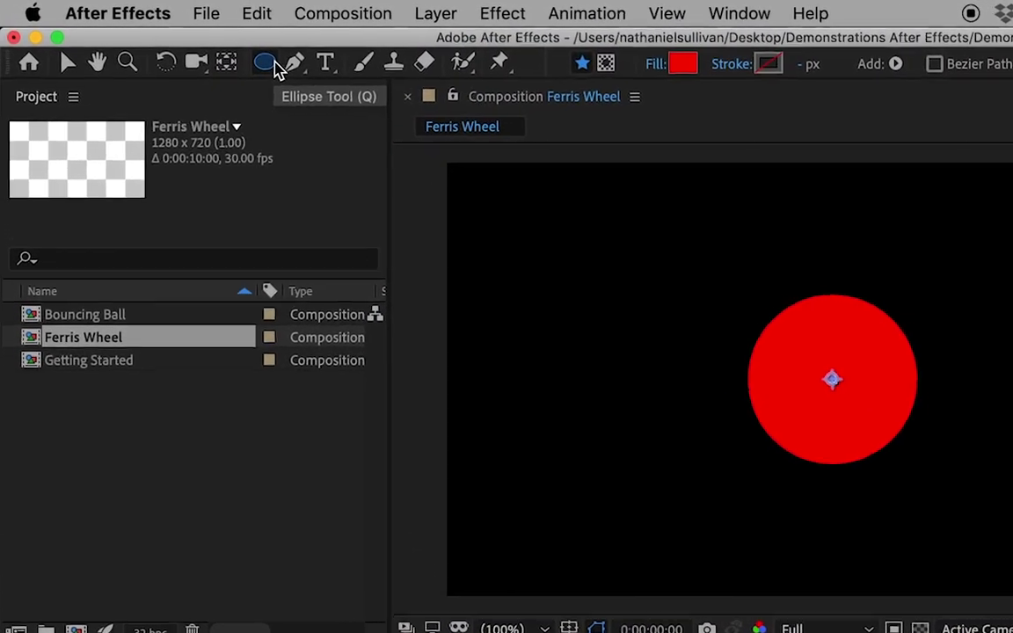
drag(276, 69, 348, 70)
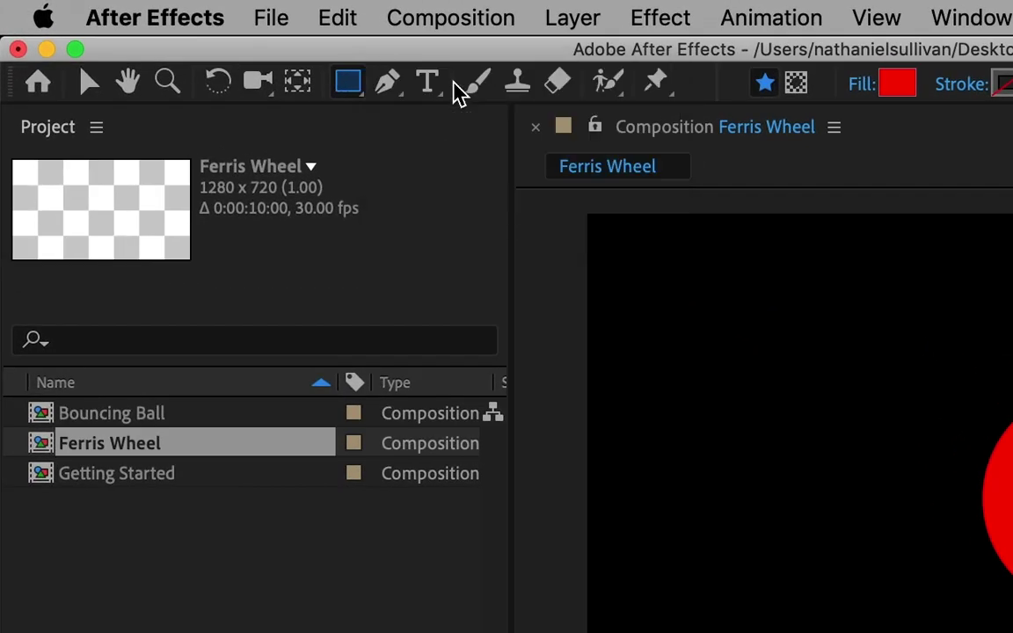
Step: Set the fill to white FFFFFF and draw a bar stretched across the red circle
click(897, 85)
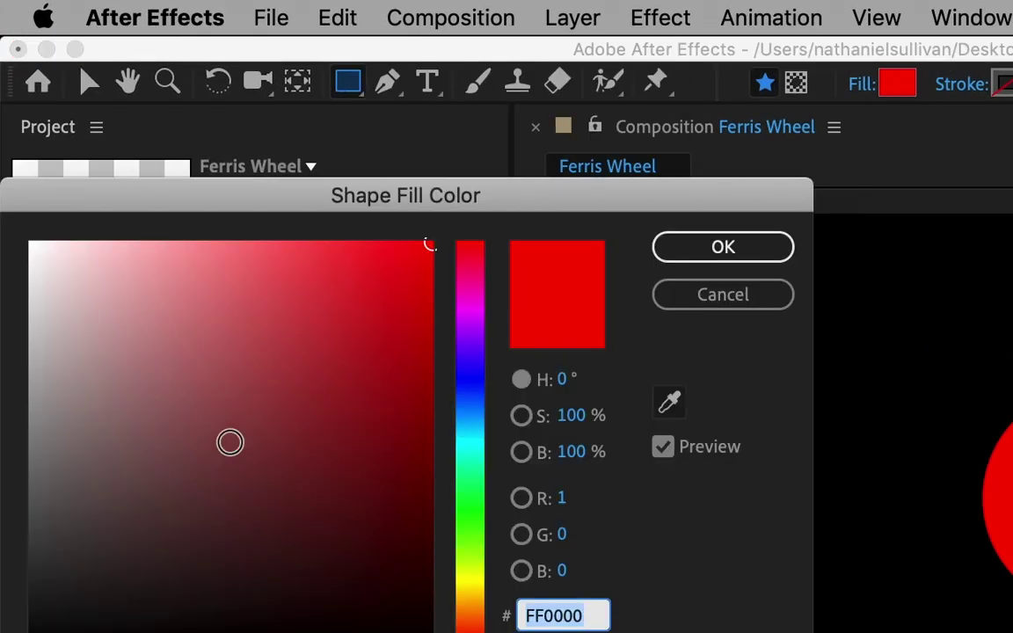
drag(131, 325, 29, 241)
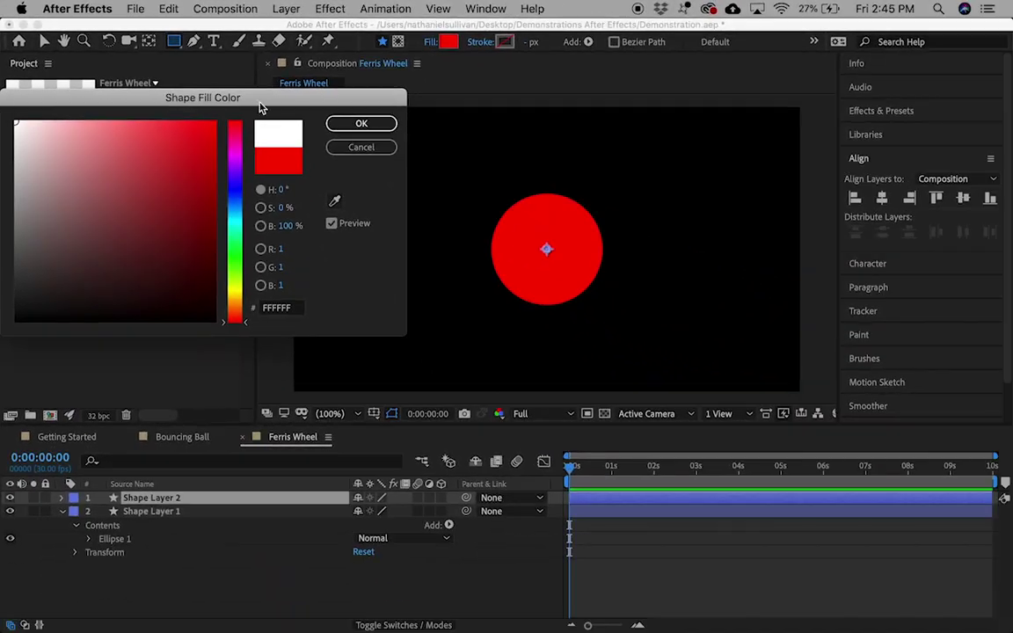
click(361, 123)
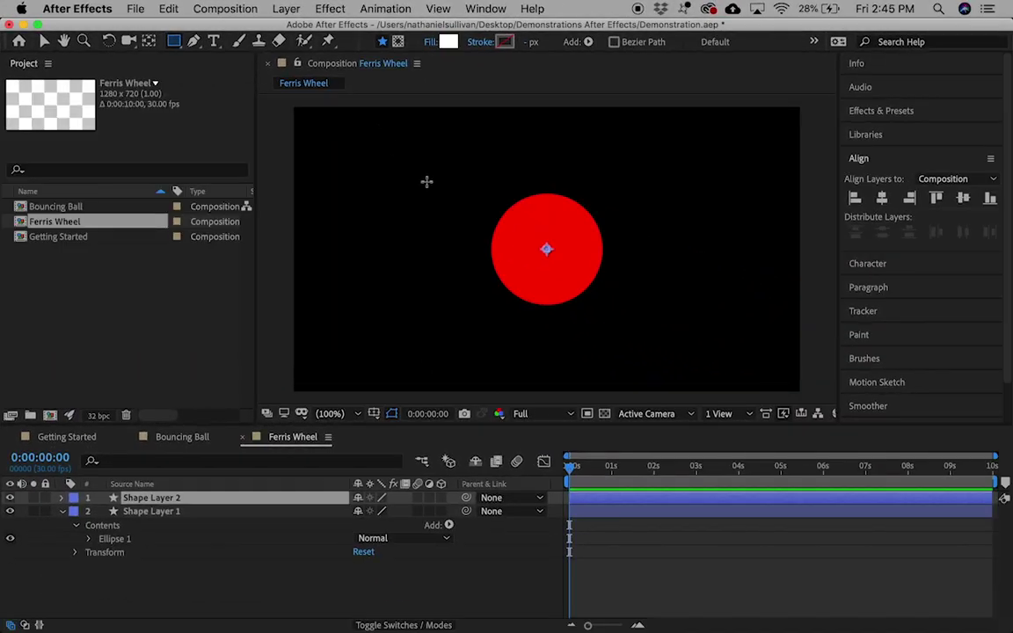
drag(486, 232, 612, 271)
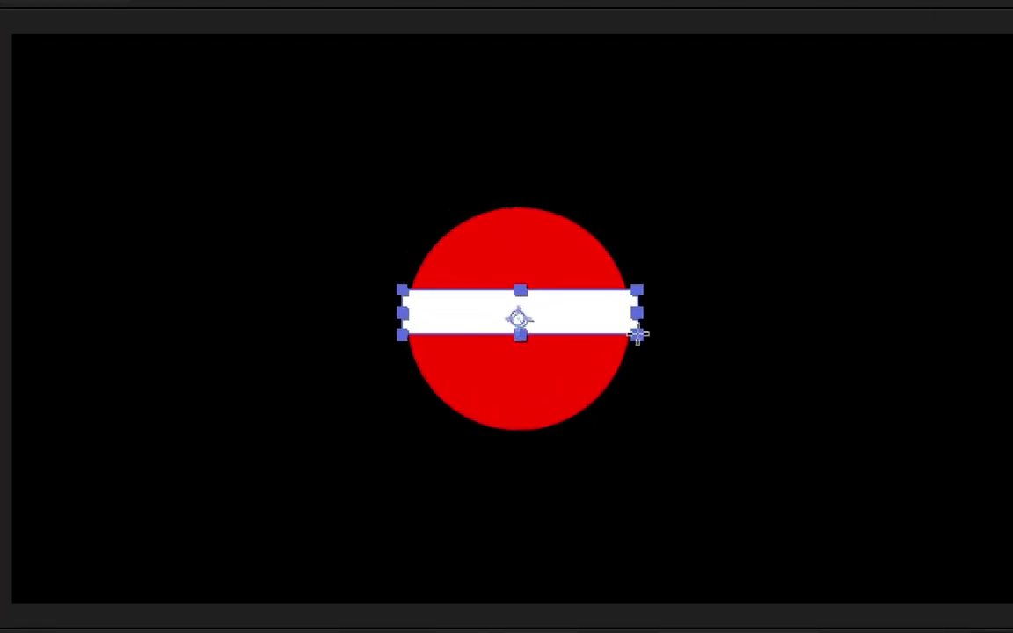
drag(638, 334, 644, 337)
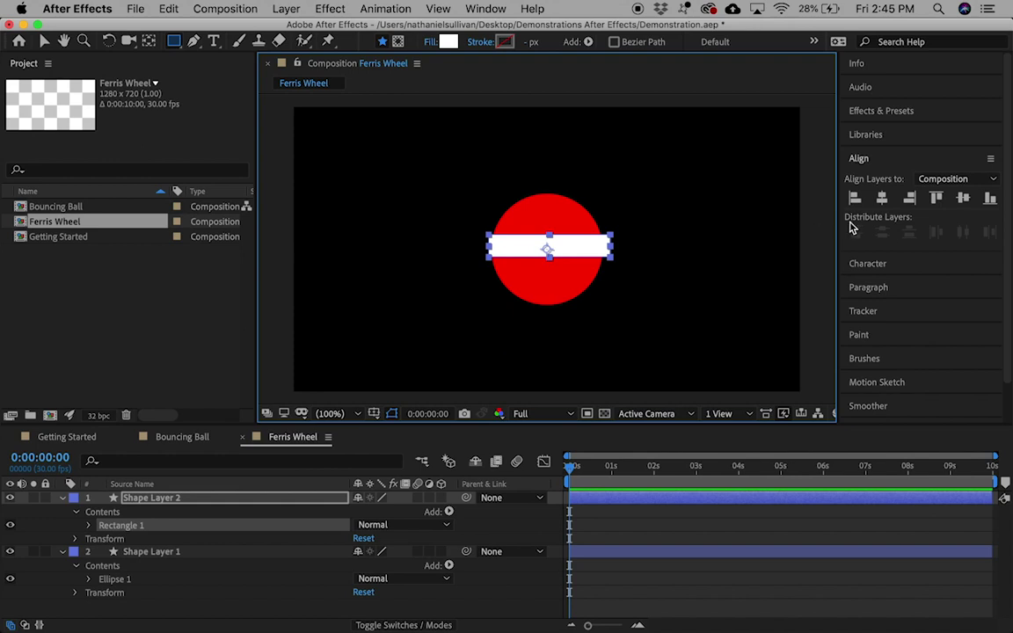
Step: Centre the white bar in the composition and move its anchor point to its centre
click(880, 201)
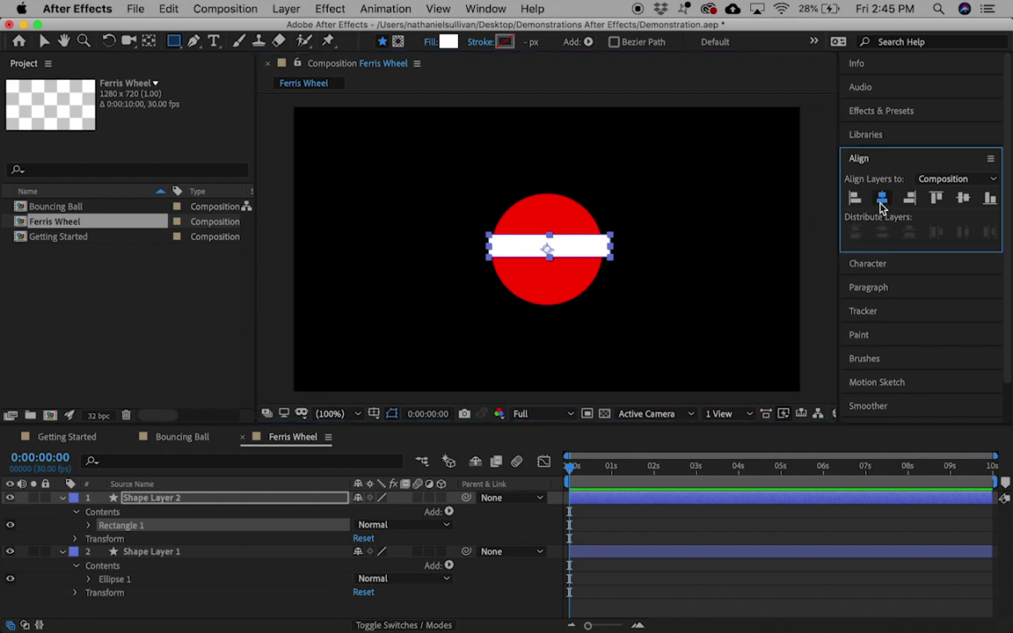
click(963, 200)
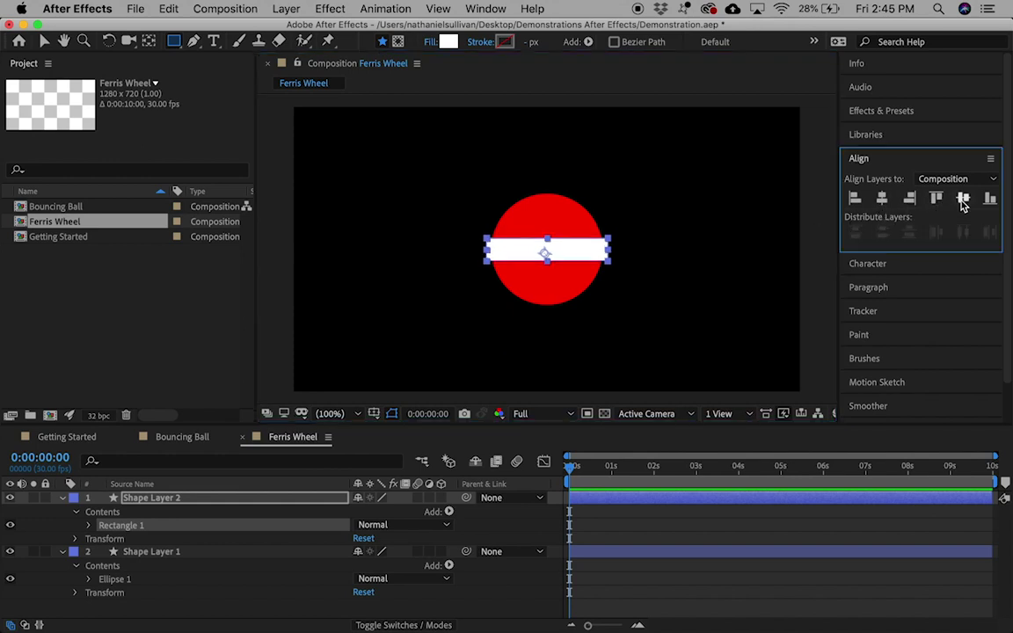
click(146, 42)
click(515, 255)
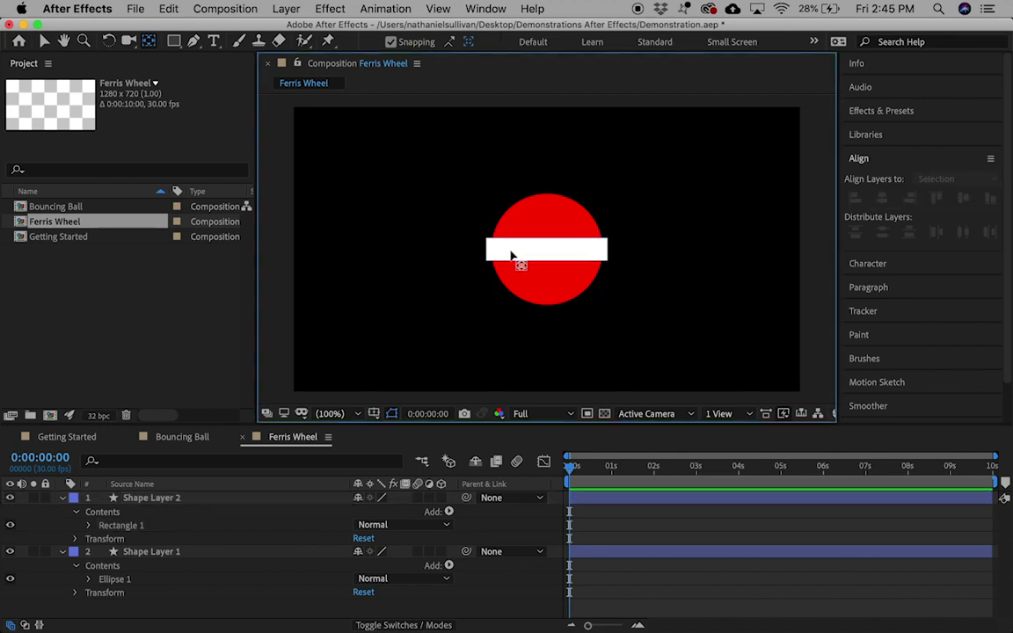
drag(544, 255, 547, 253)
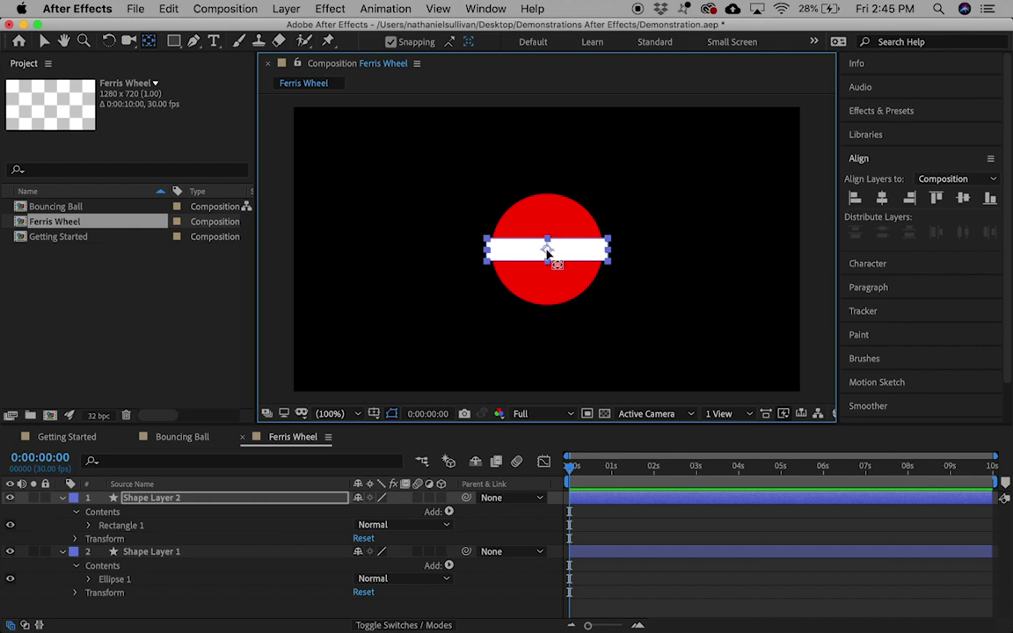
Step: With the Selection tool, deselect and then reselect the white rectangle layer
click(44, 41)
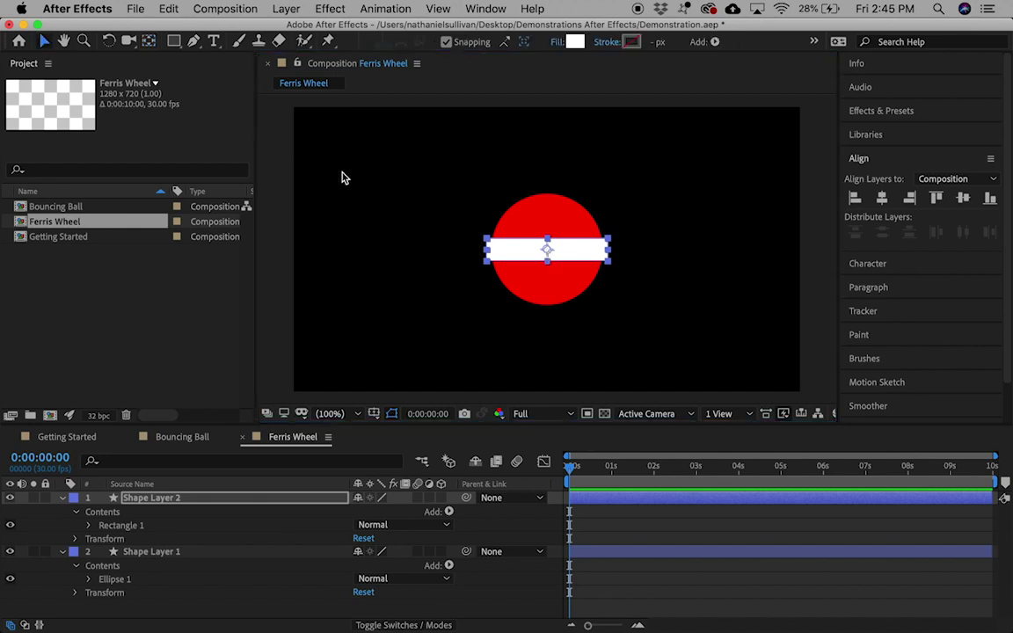
click(385, 213)
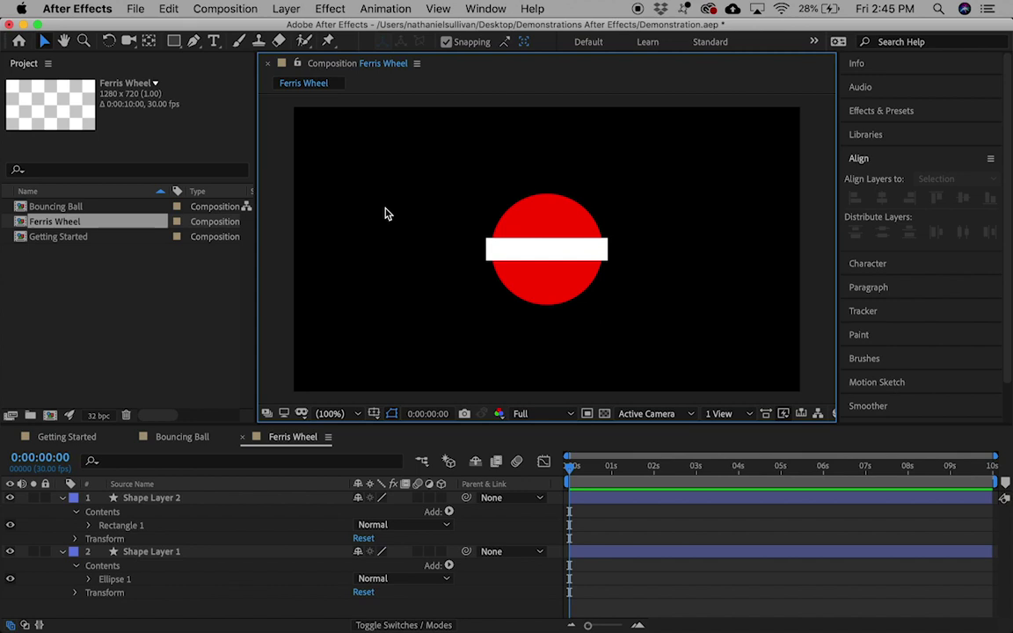
click(515, 249)
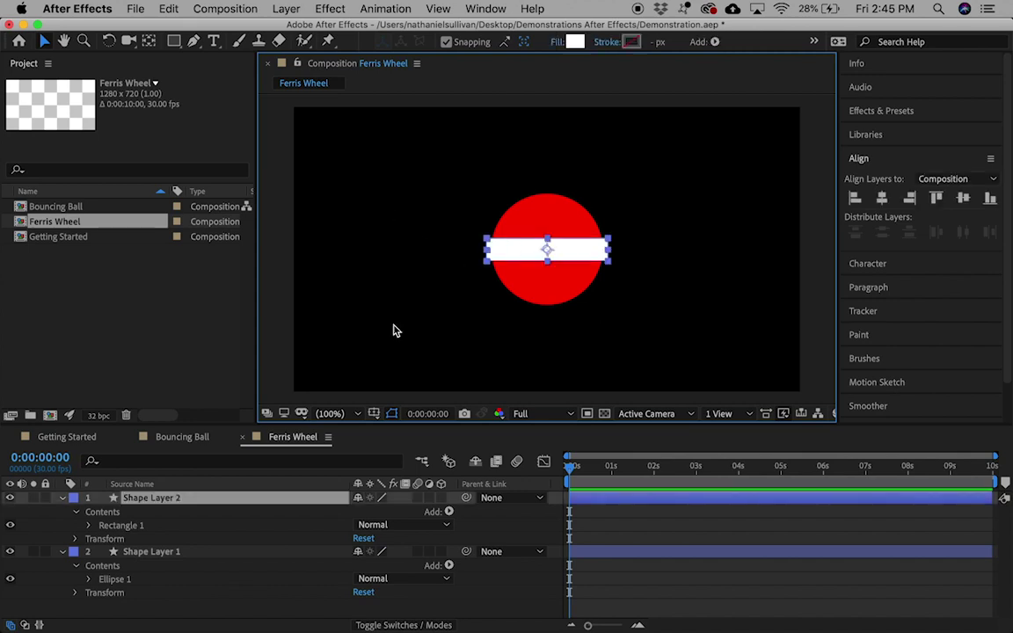
Step: Rename Shape Layer 2 to 'white rectangle'
right_click(172, 501)
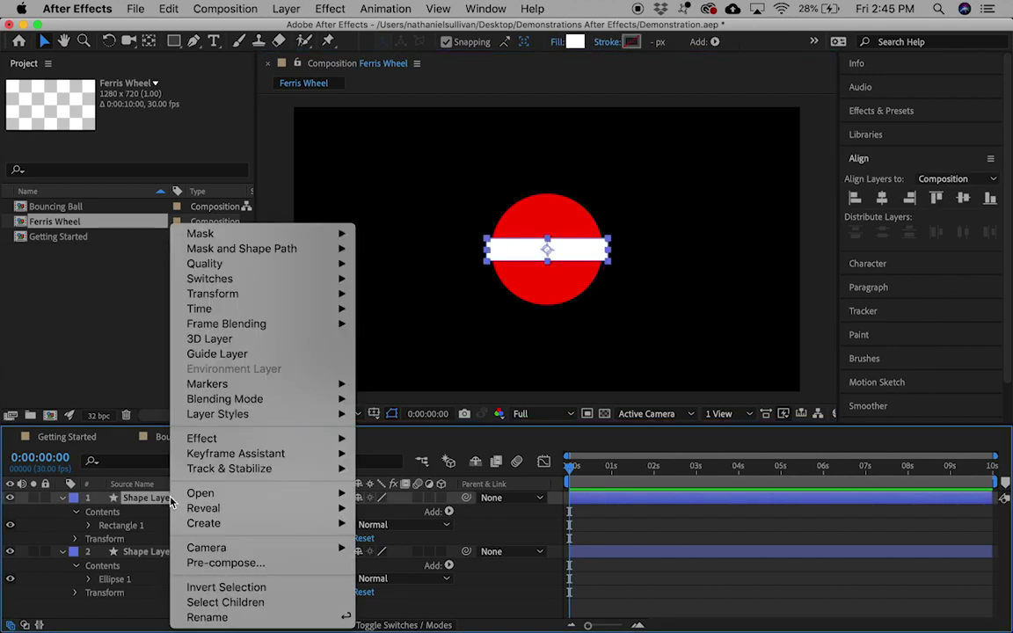
click(197, 616)
text(white rectangle)
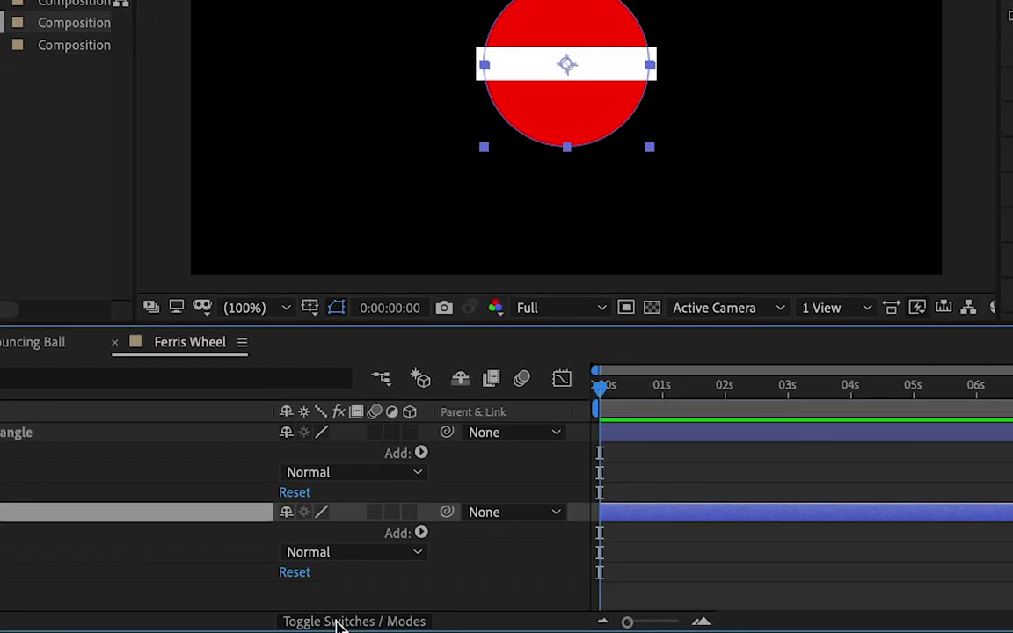
Step: Enable Preserve Underlying Transparency on the white rectangle so it clips to the circle
click(341, 623)
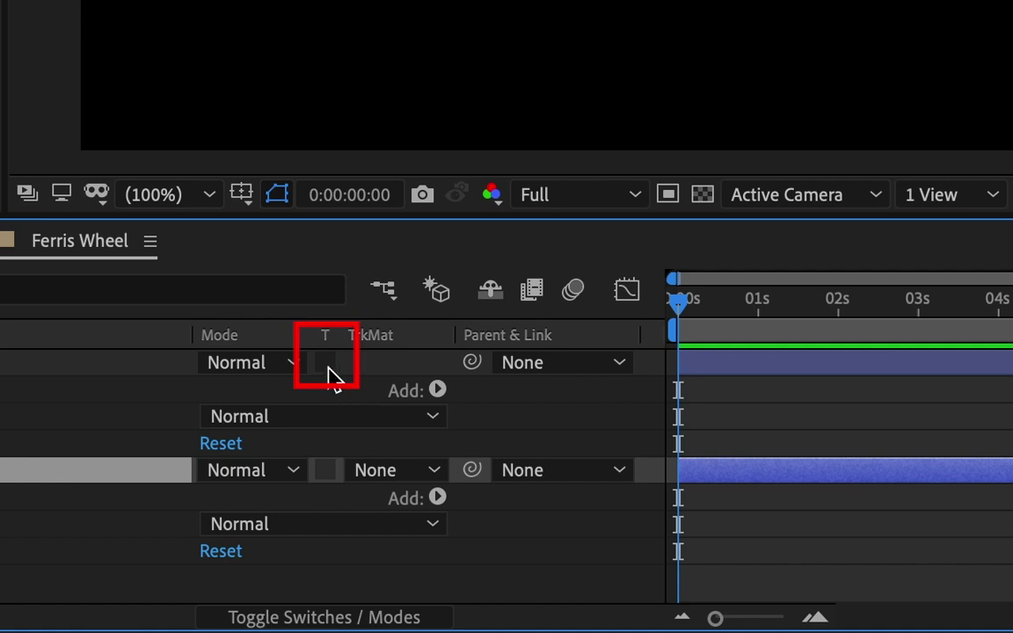
click(325, 363)
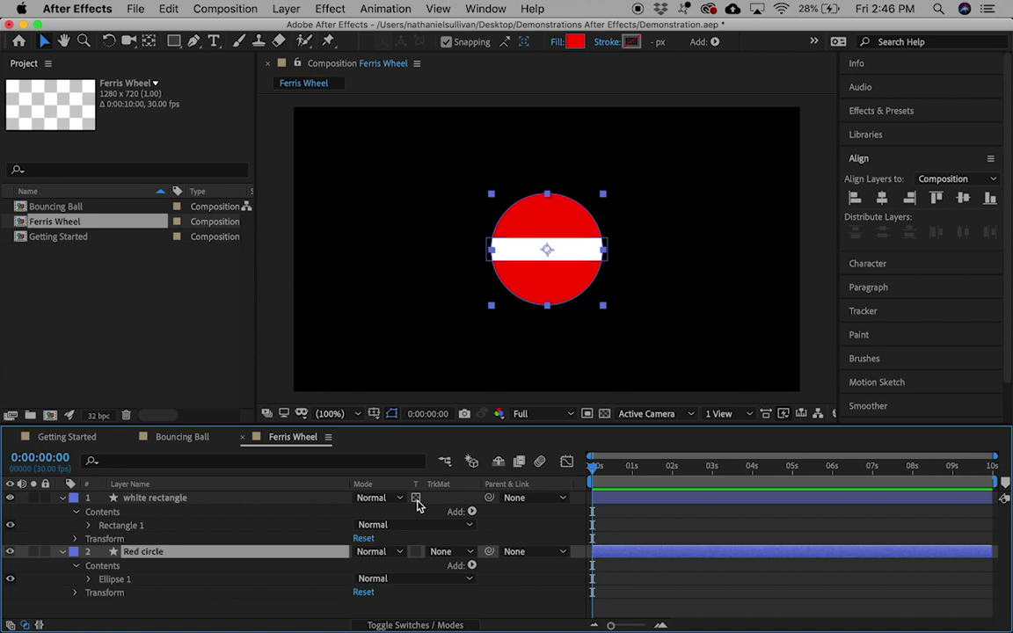
Step: Add a Null Object layer (Null 1) to the Ferris Wheel composition
click(286, 8)
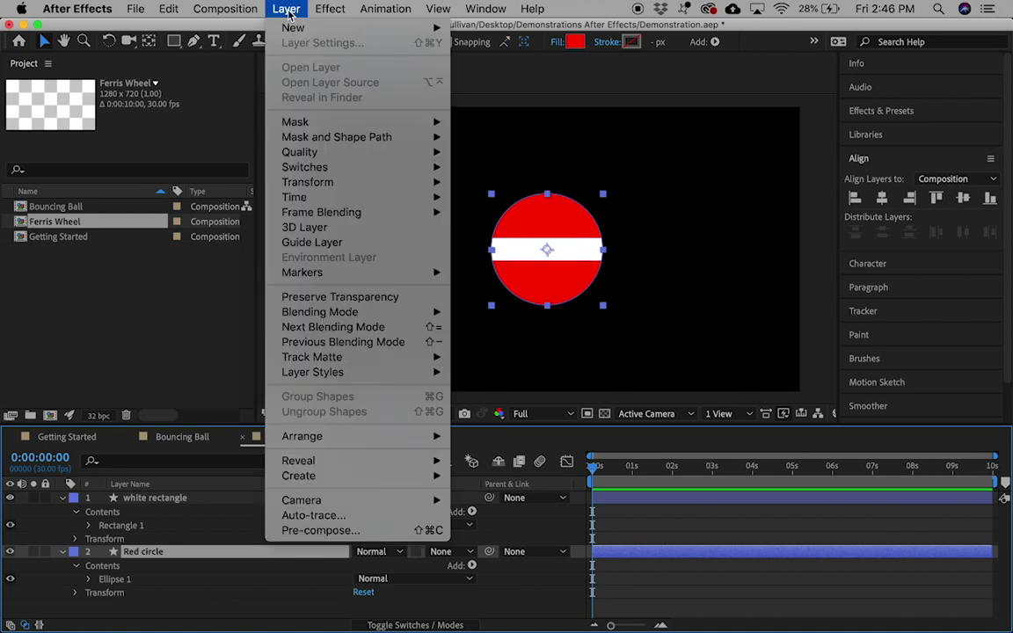
mouse_move(269, 26)
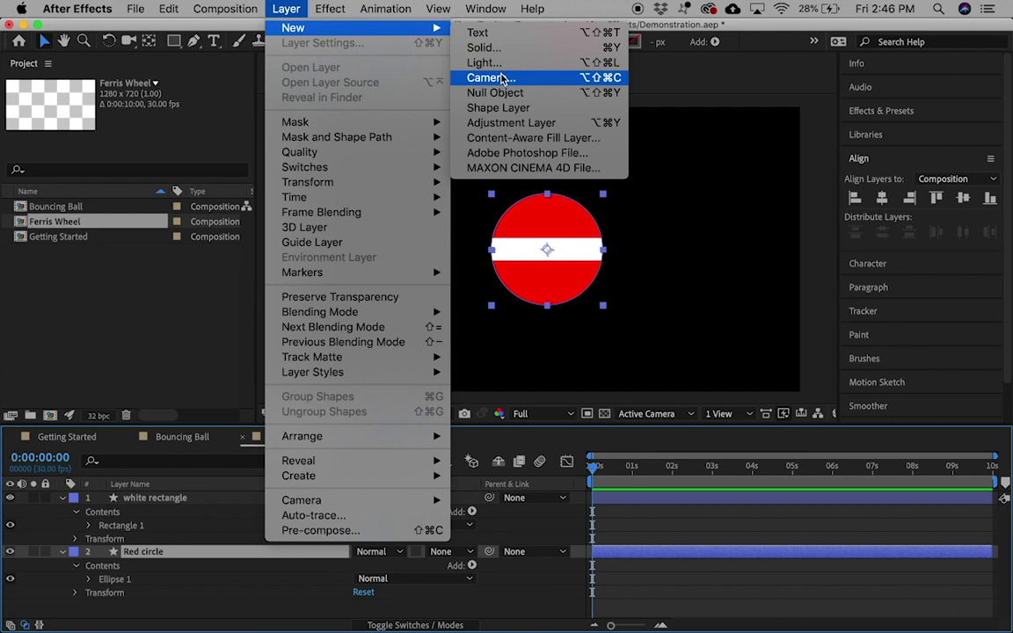
click(563, 94)
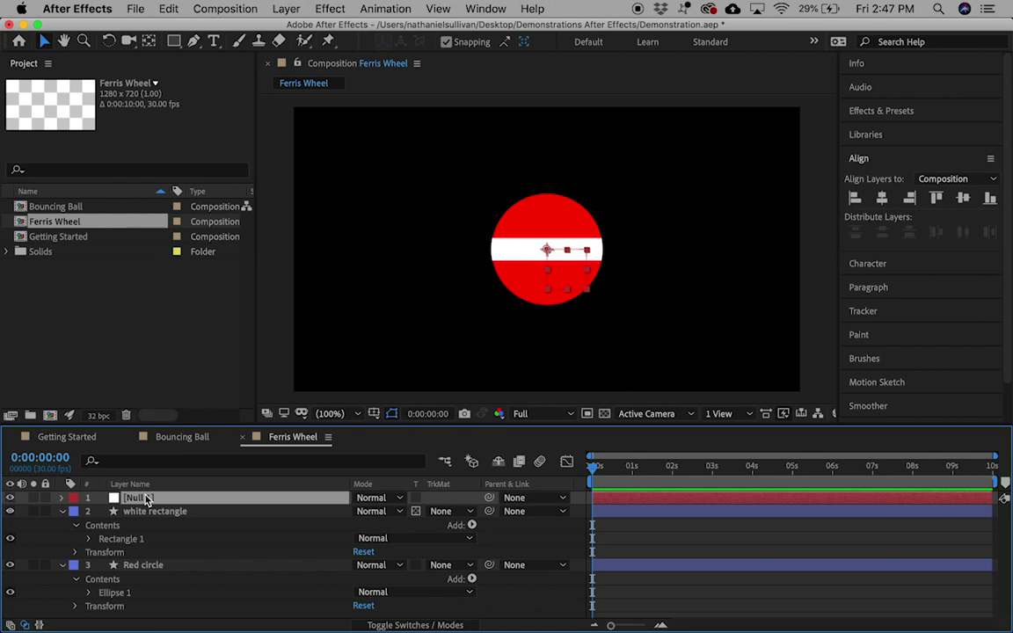
Step: Keyframe Null 1's rotation from 0 at the start to 7 revolutions at the end
key(r)
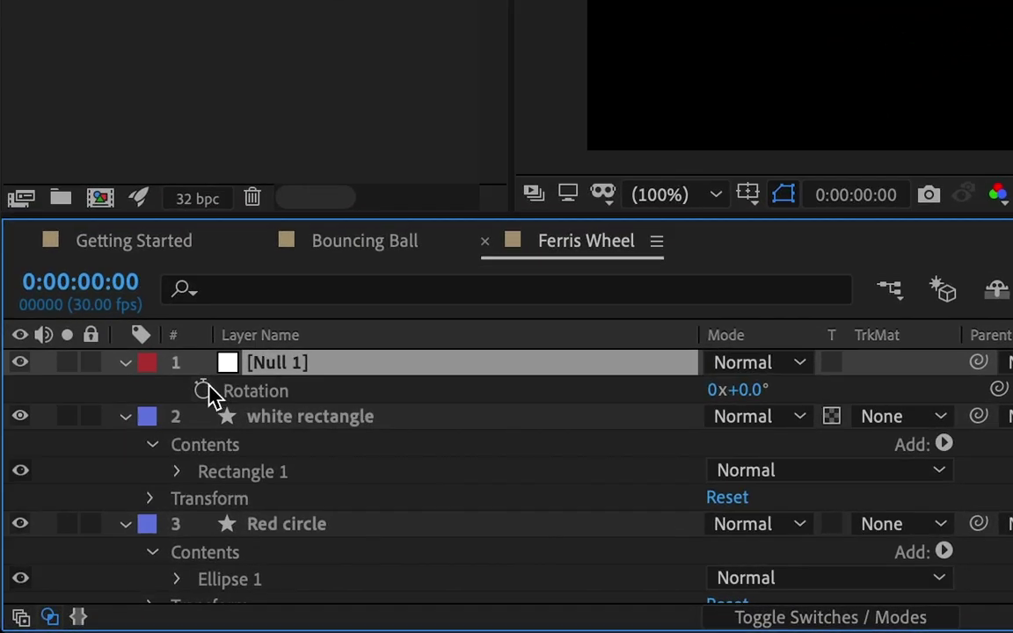
click(190, 403)
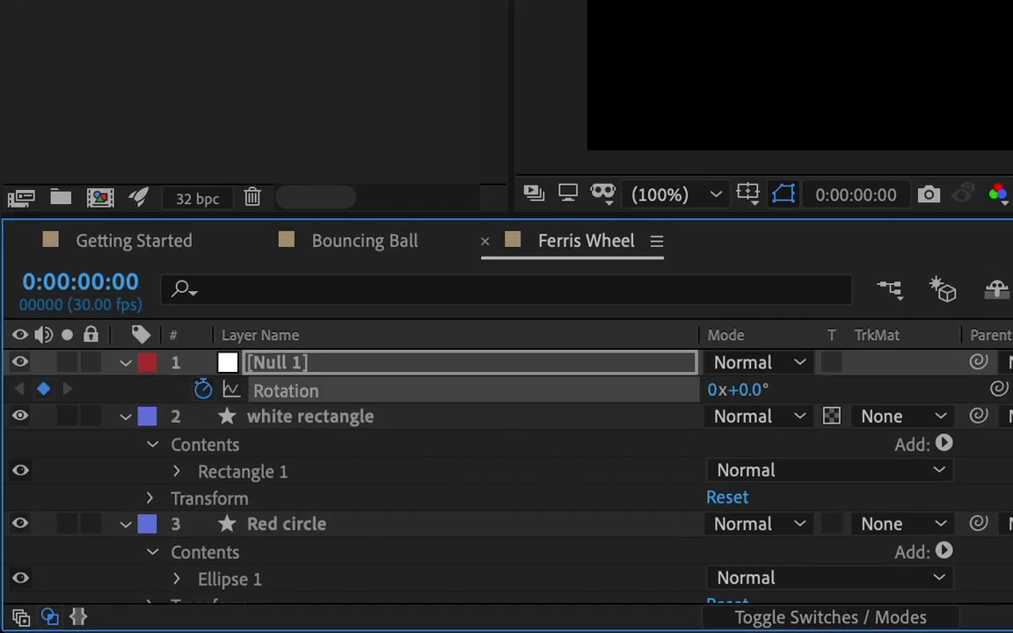
key(space)
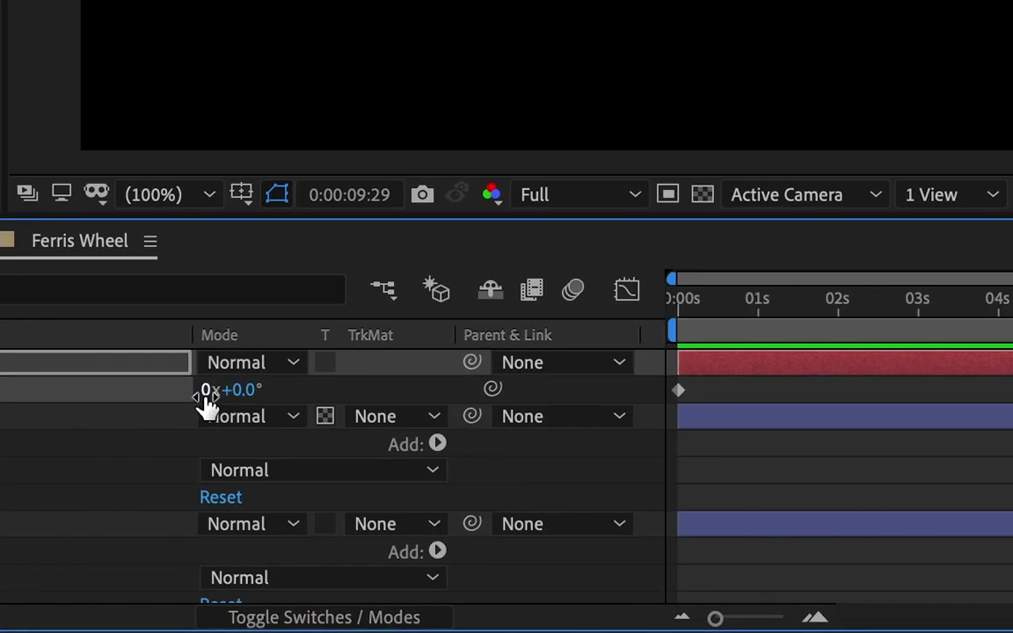
click(204, 394)
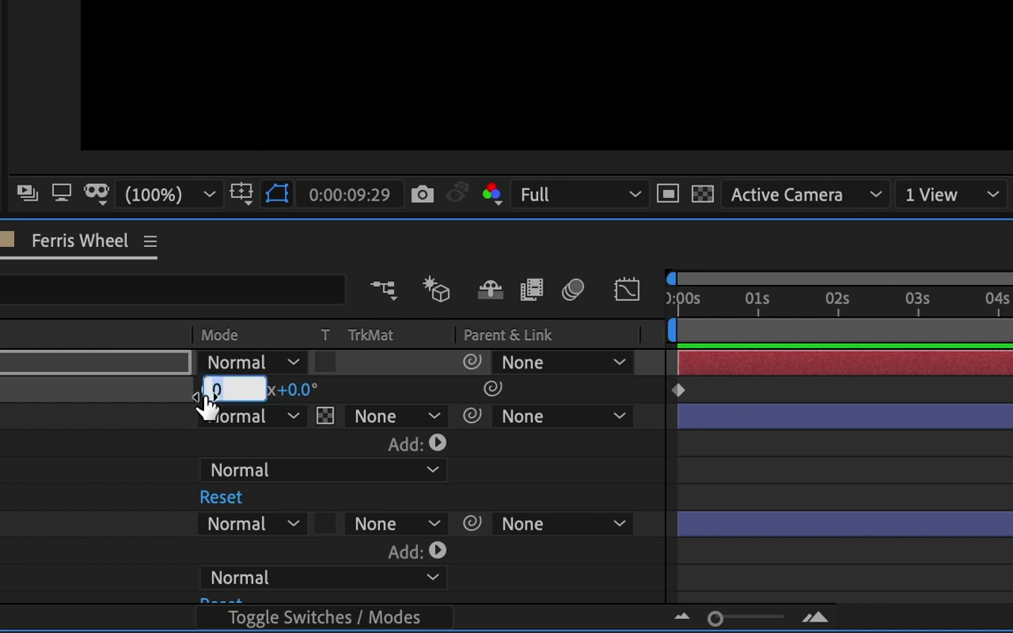
text(7)
key(Return)
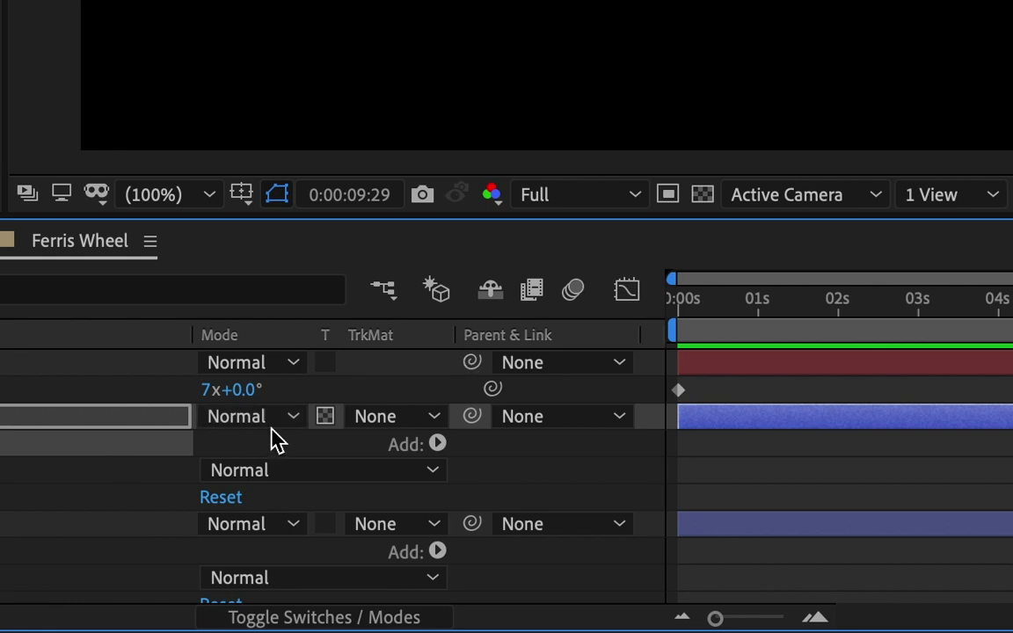
click(759, 303)
key(Home)
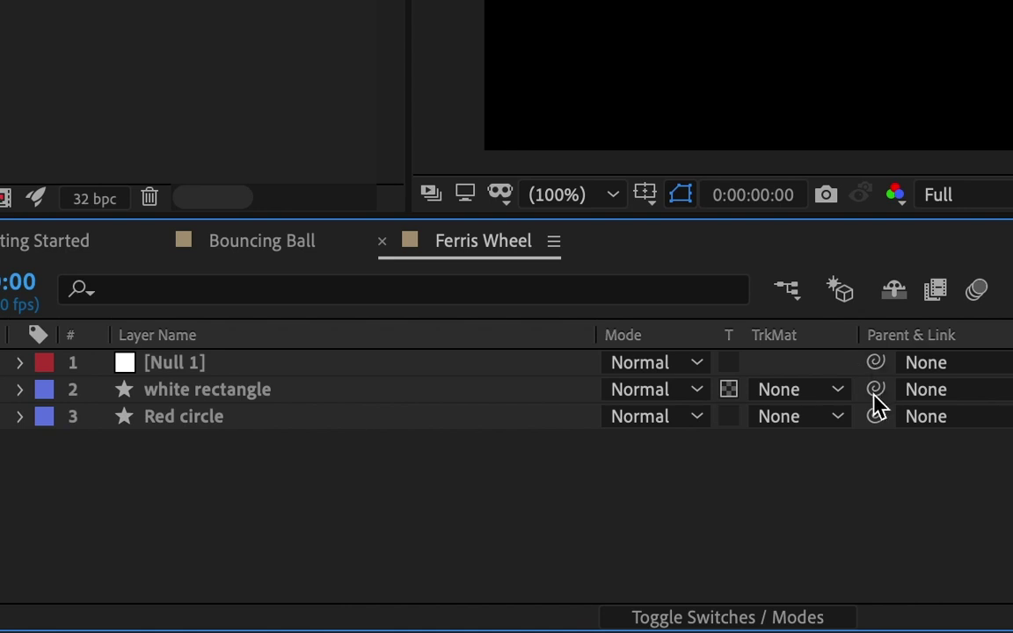
Step: Parent the white rectangle and Red circle layers to Null 1 and confirm both Parent settings
drag(874, 396, 512, 376)
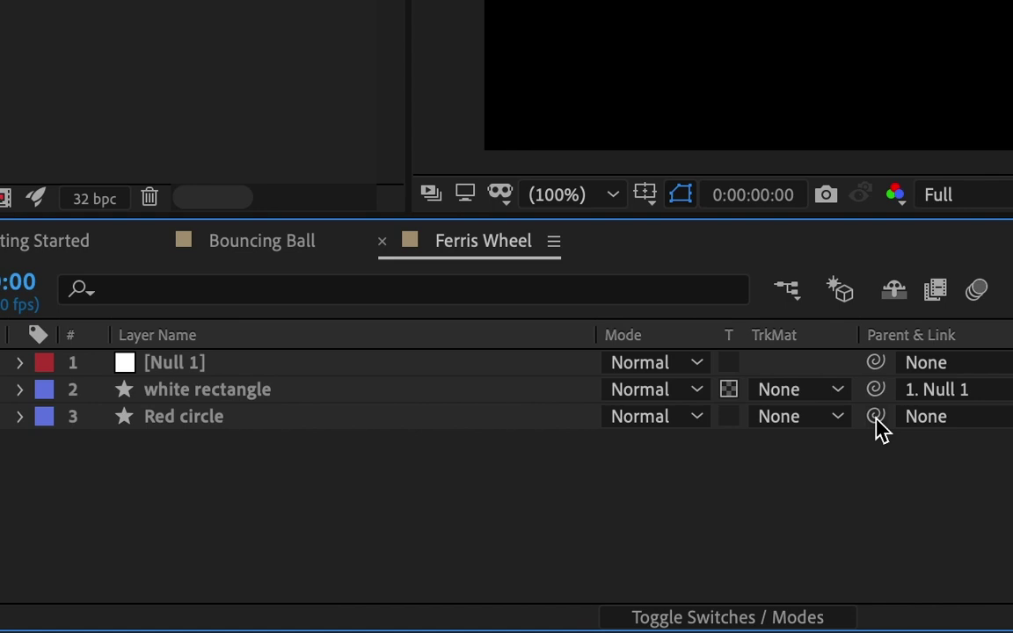
drag(876, 417, 496, 374)
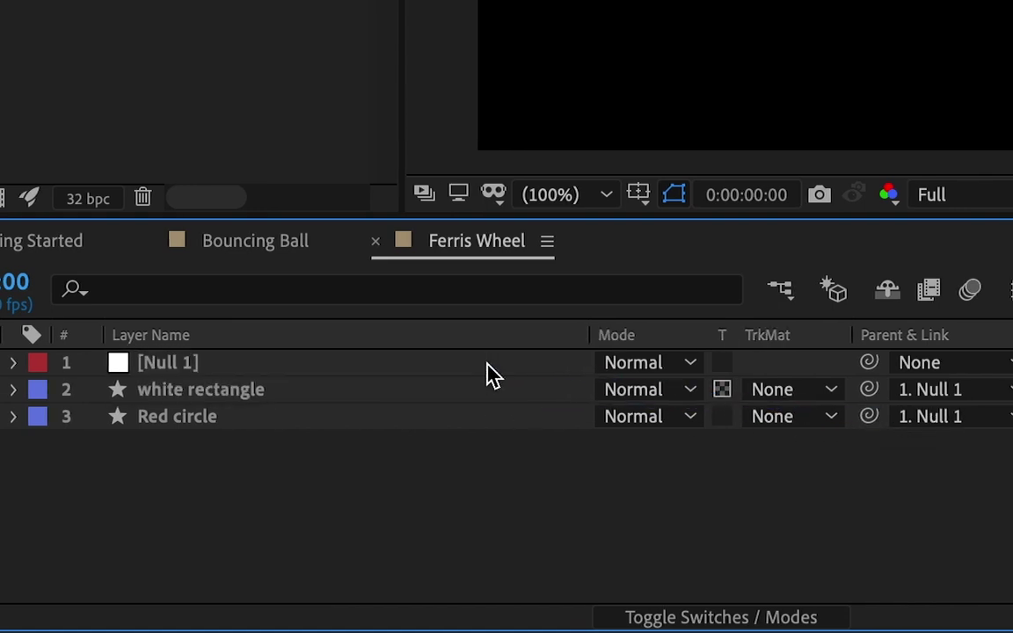
click(825, 394)
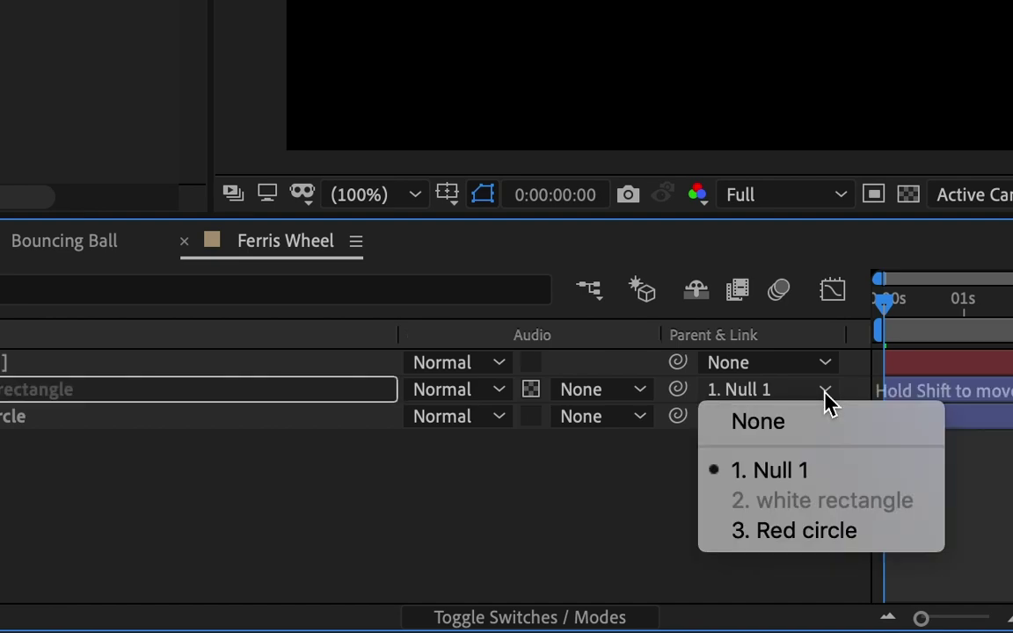
click(823, 392)
click(832, 421)
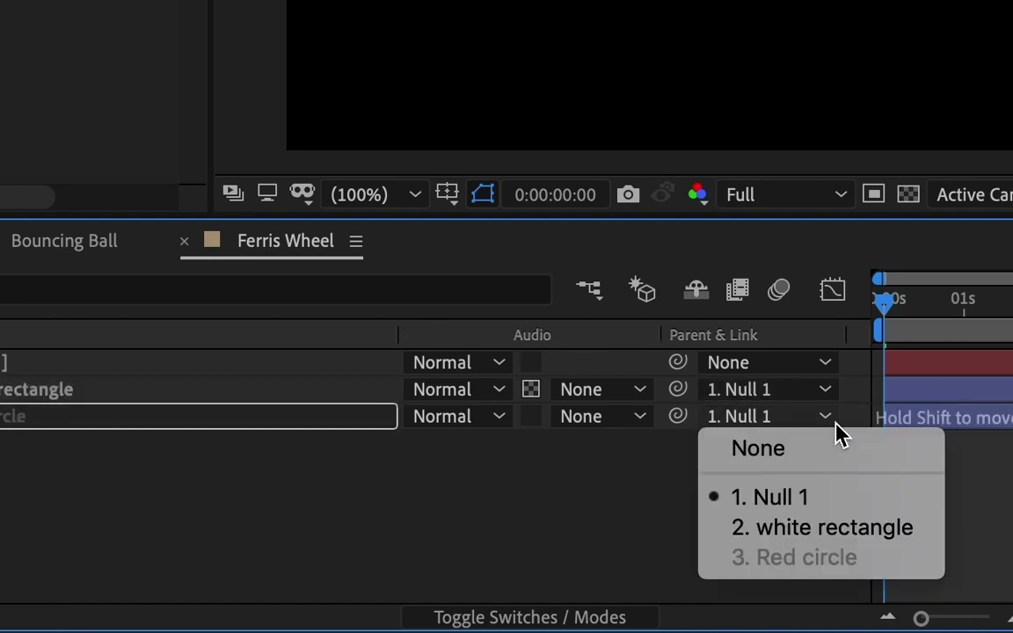
click(835, 422)
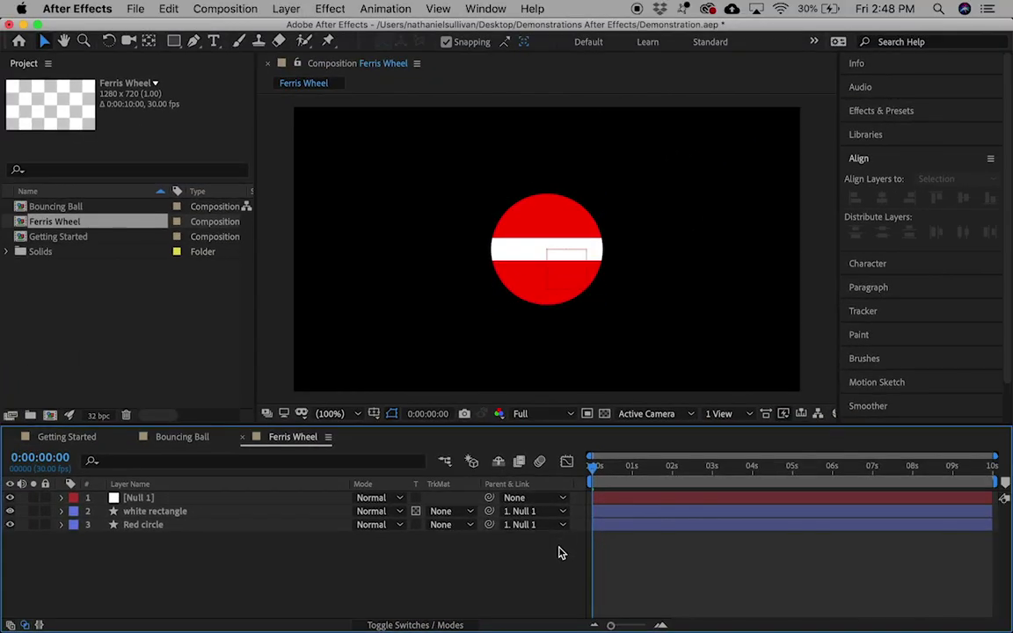
key(space)
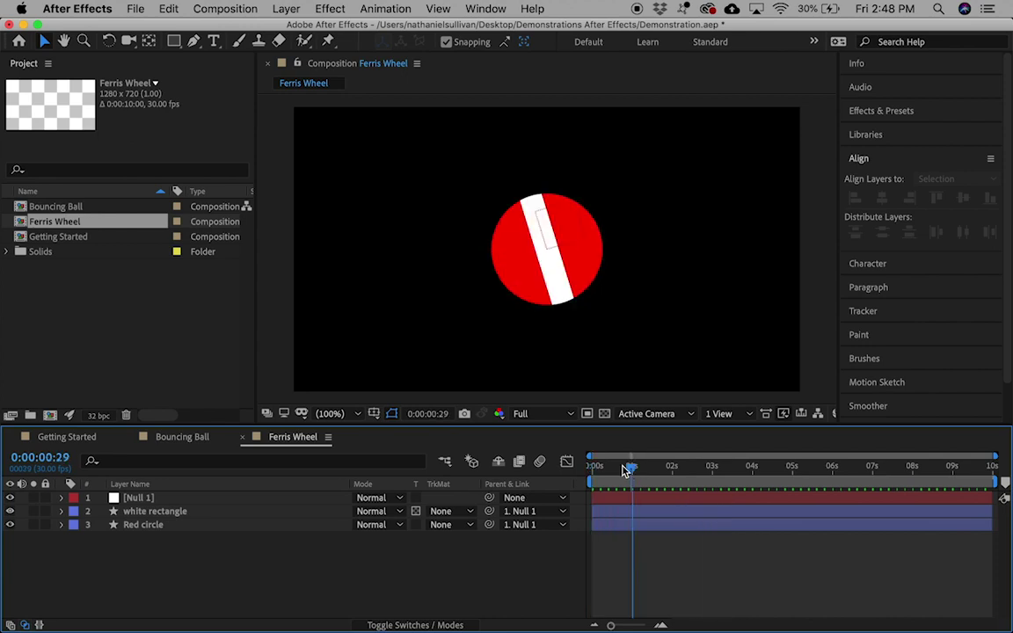
key(space)
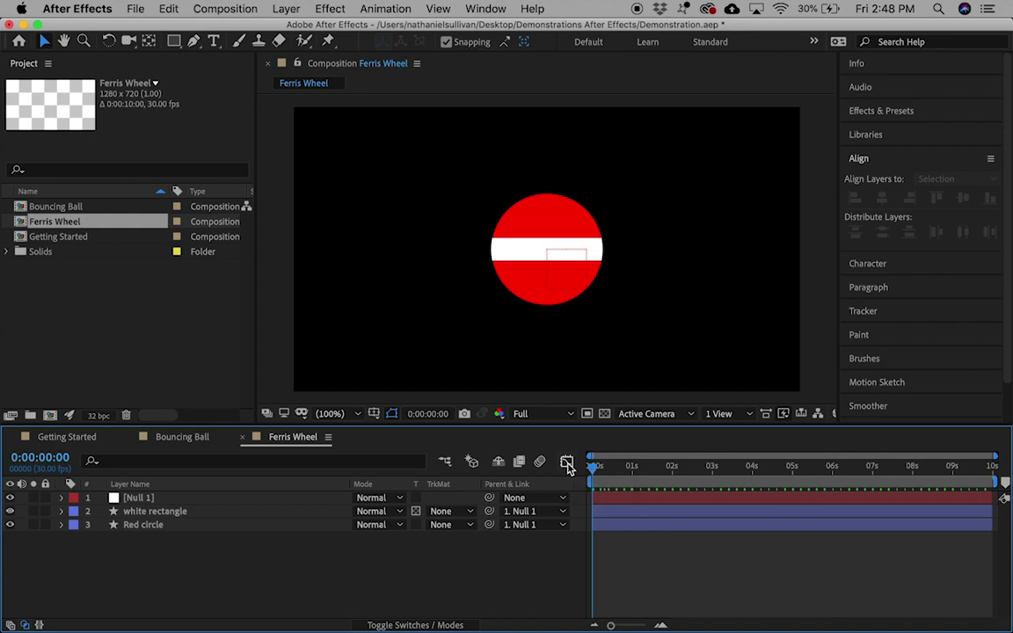
Step: Pre-compose the Red circle, white rectangle and Null 1 layers into a composition named 'Red Circle'
click(141, 525)
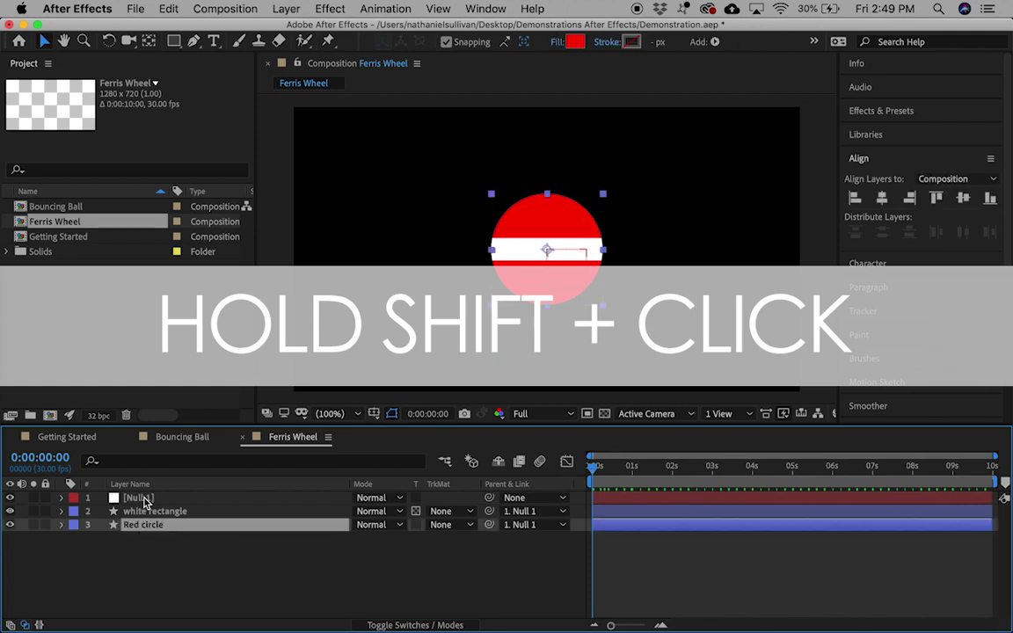
shift+click(145, 501)
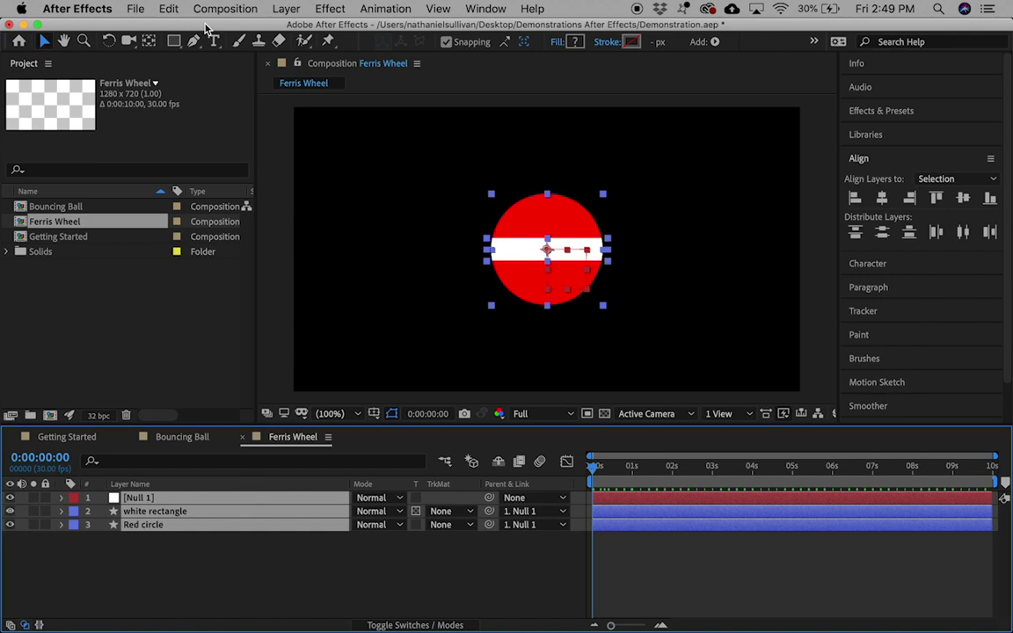
click(283, 8)
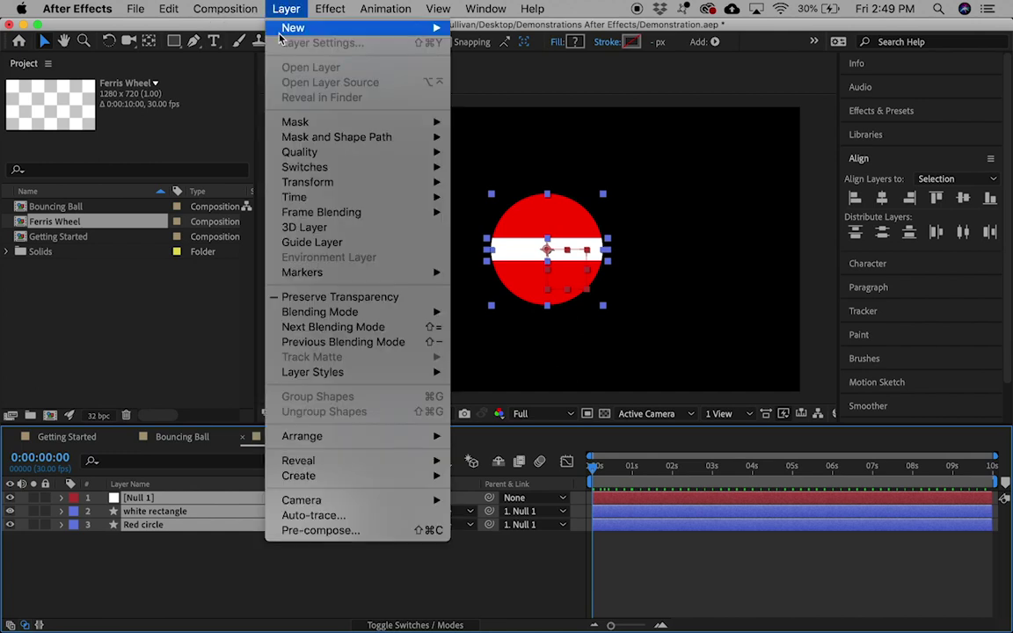
click(310, 530)
text(R)
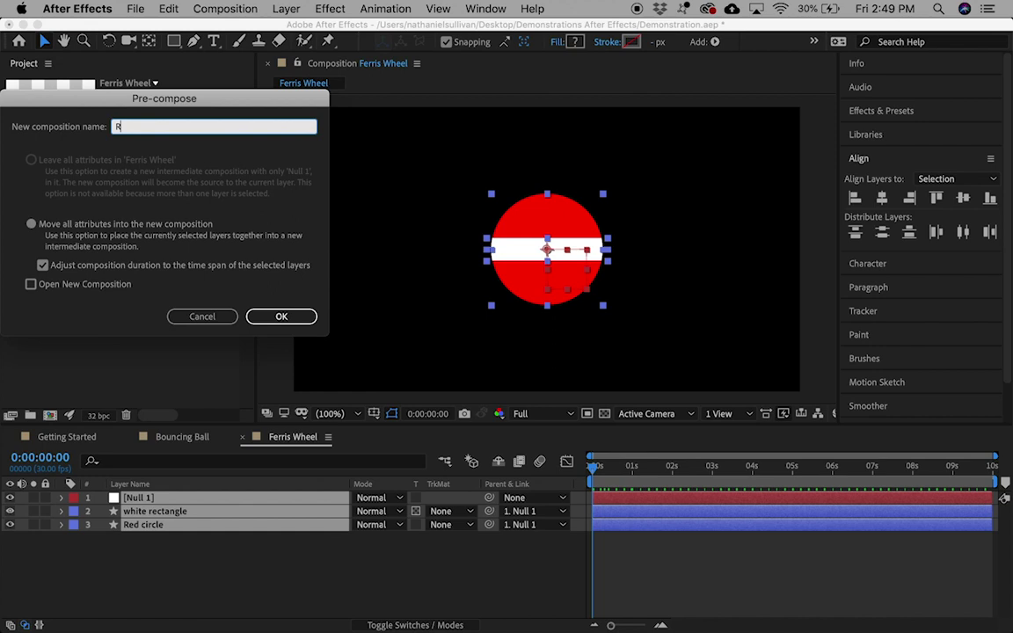
text(ed Circle)
key(Return)
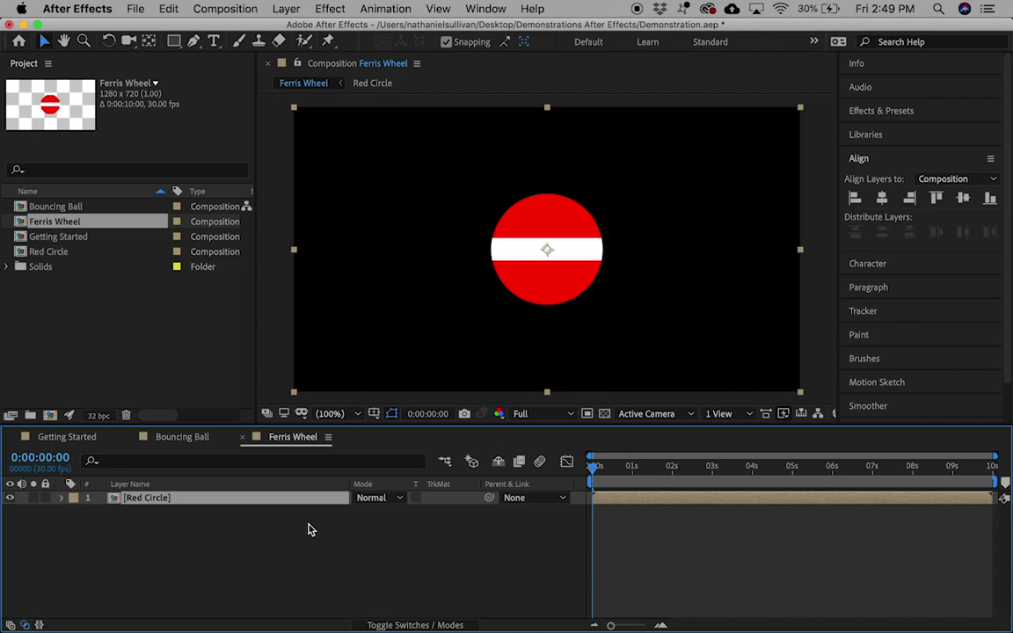
Step: Inside the Red Circle pre-comp, change the circle shape's fill colour to blue
double_click(114, 499)
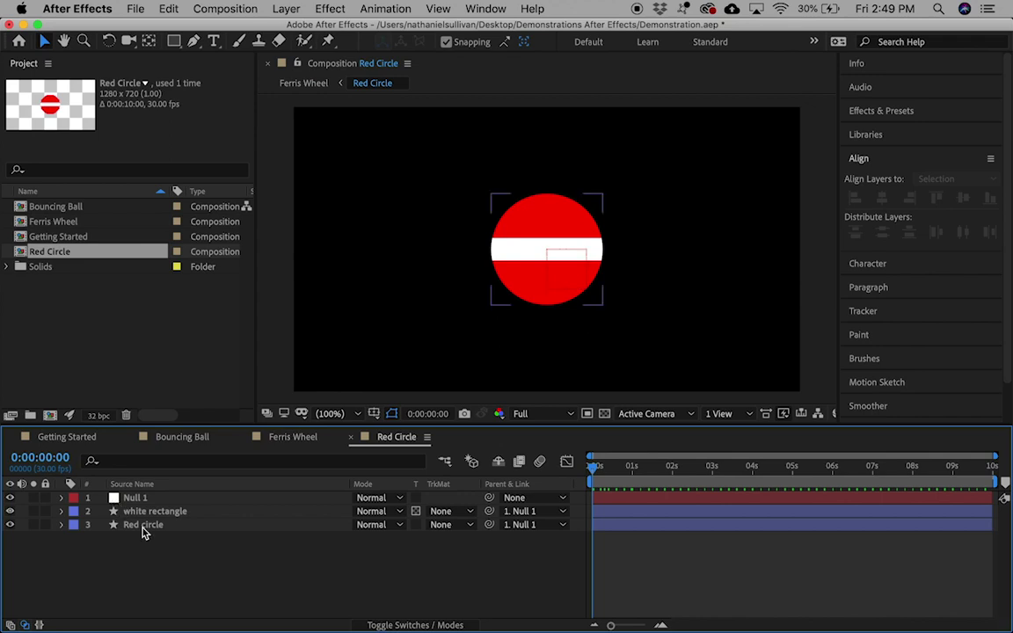
click(142, 525)
click(575, 44)
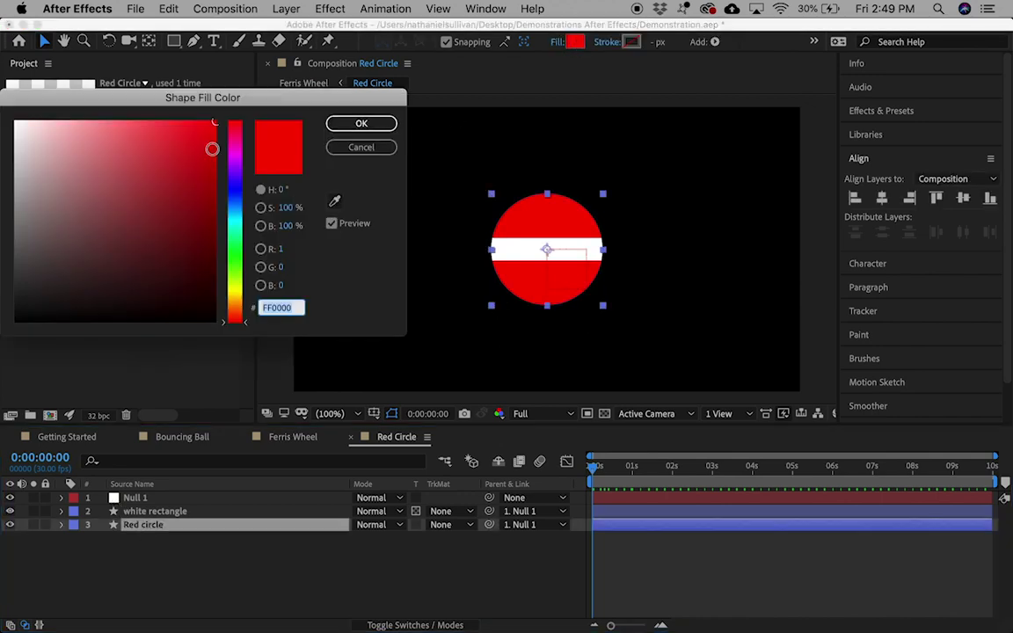
click(233, 185)
click(348, 135)
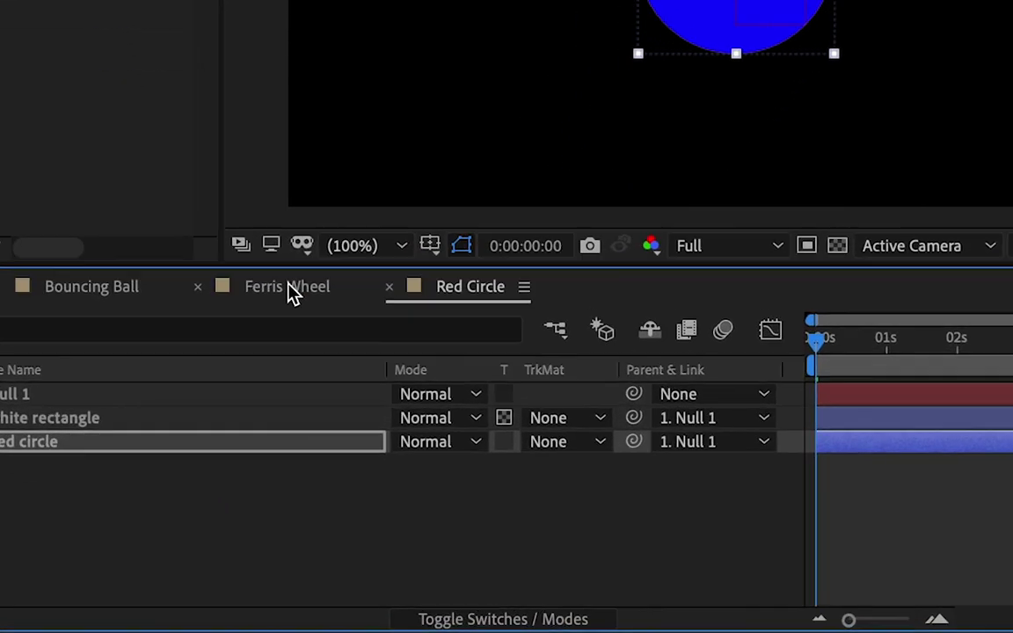
Step: Recolour the circle's fill to solid red (FF0000) and go back to Ferris Wheel
click(292, 337)
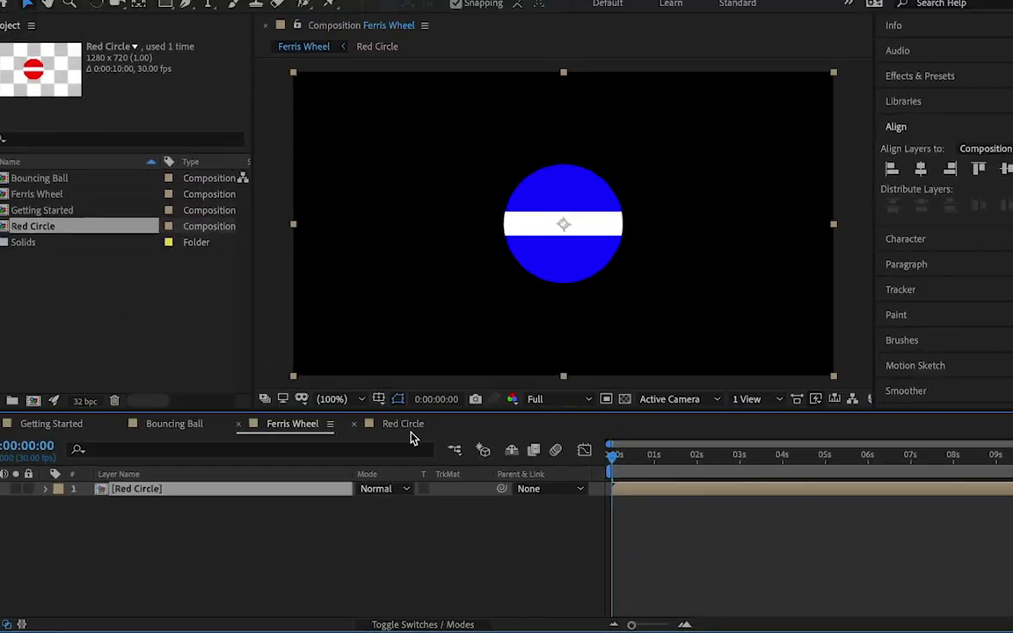
click(489, 240)
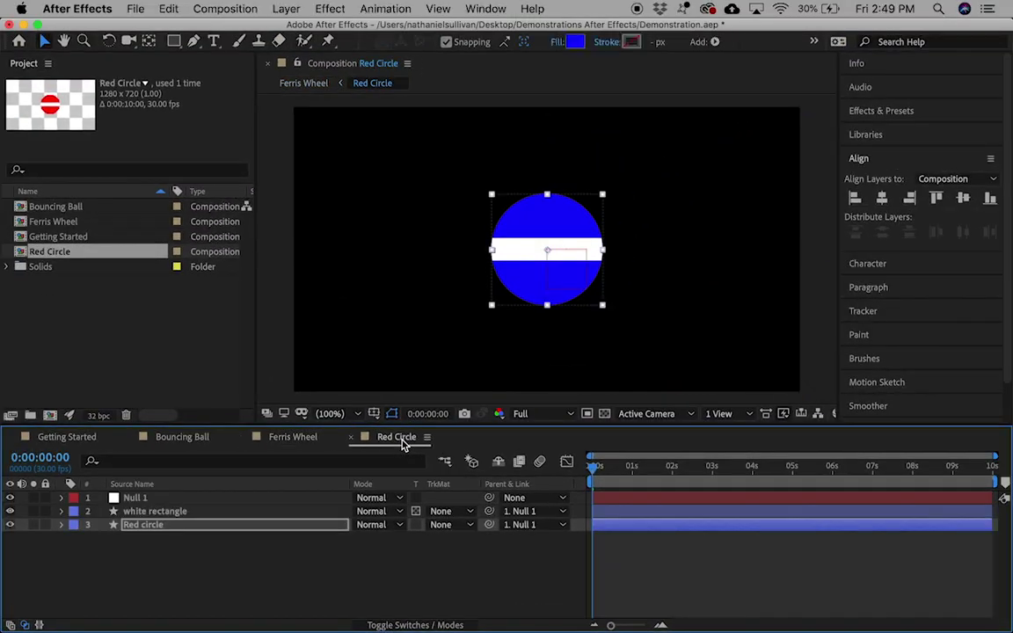
click(574, 42)
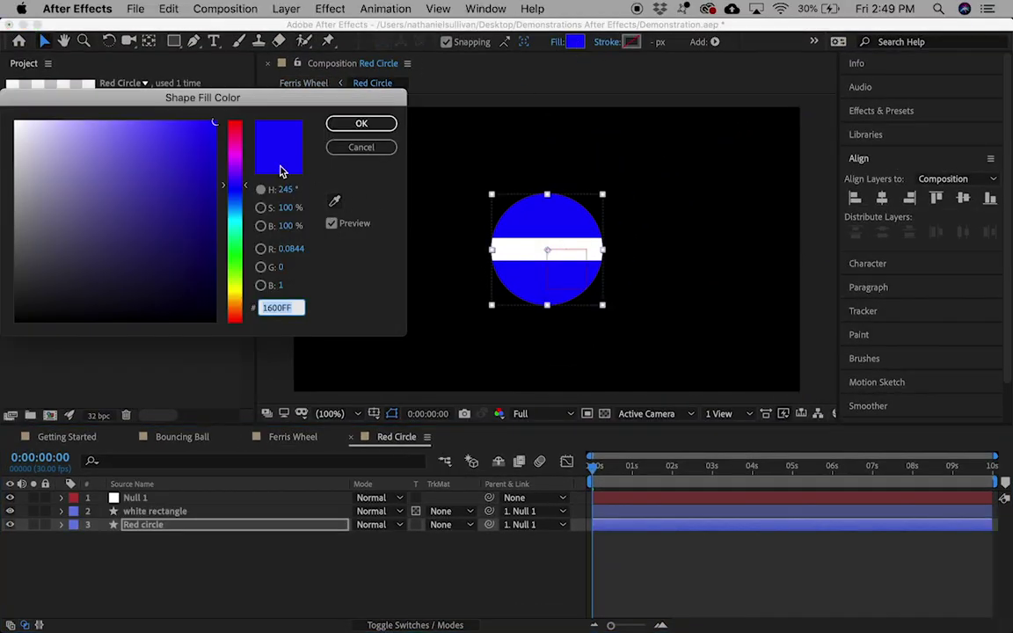
drag(233, 156, 246, 104)
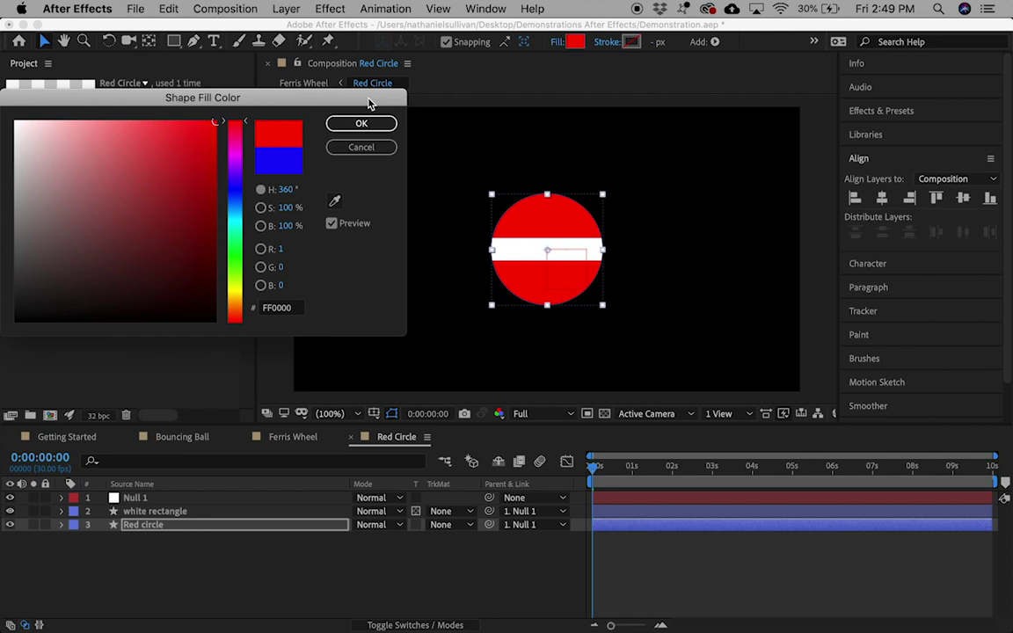
click(364, 124)
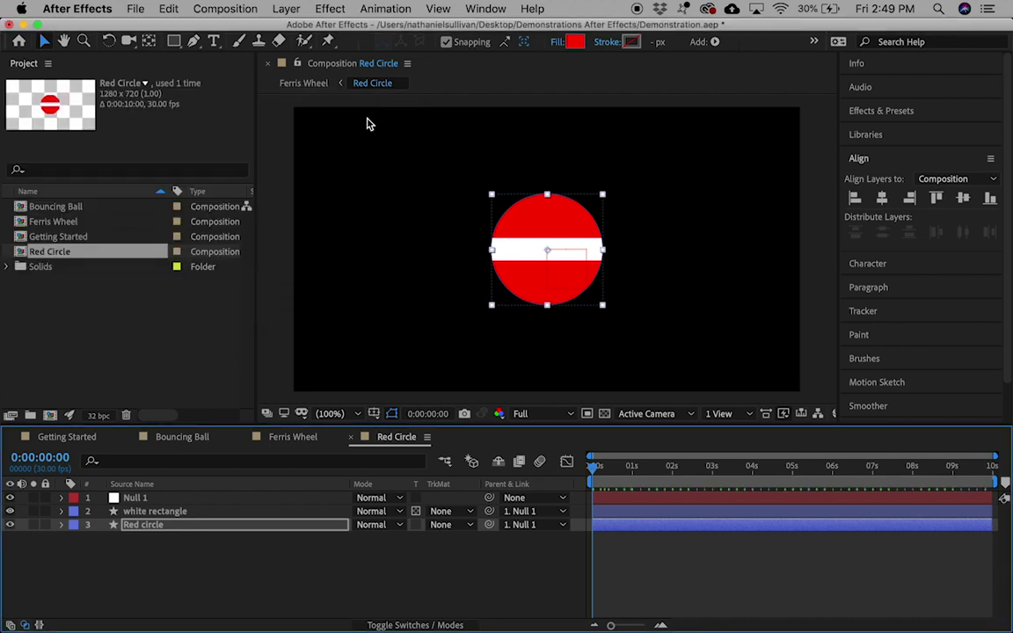
click(293, 437)
Step: Copy and paste the Red Circle layer to stack four copies, then deselect them
key(super+c)
key(super+v)
key(super+v)
key(super+v)
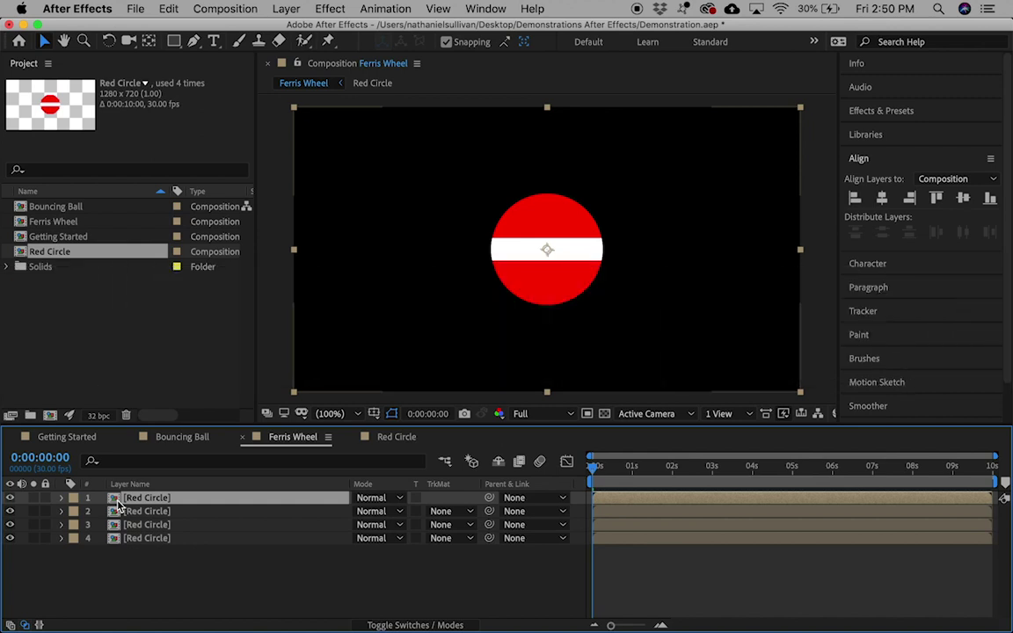
click(125, 563)
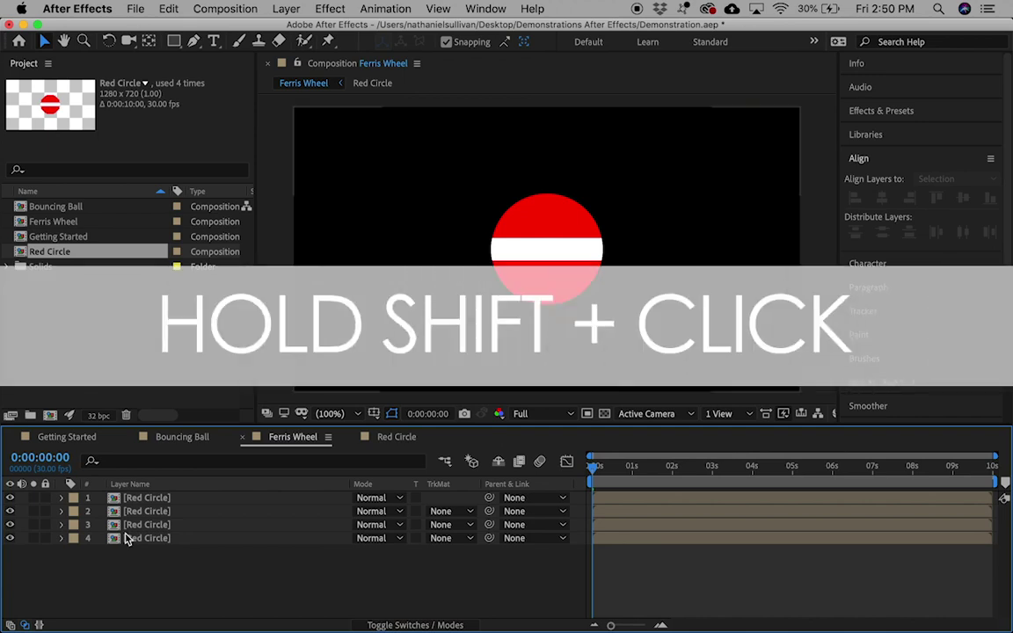
Step: Reveal Position on all four Red Circle layers and set two X positions to 340 and 940
click(136, 499)
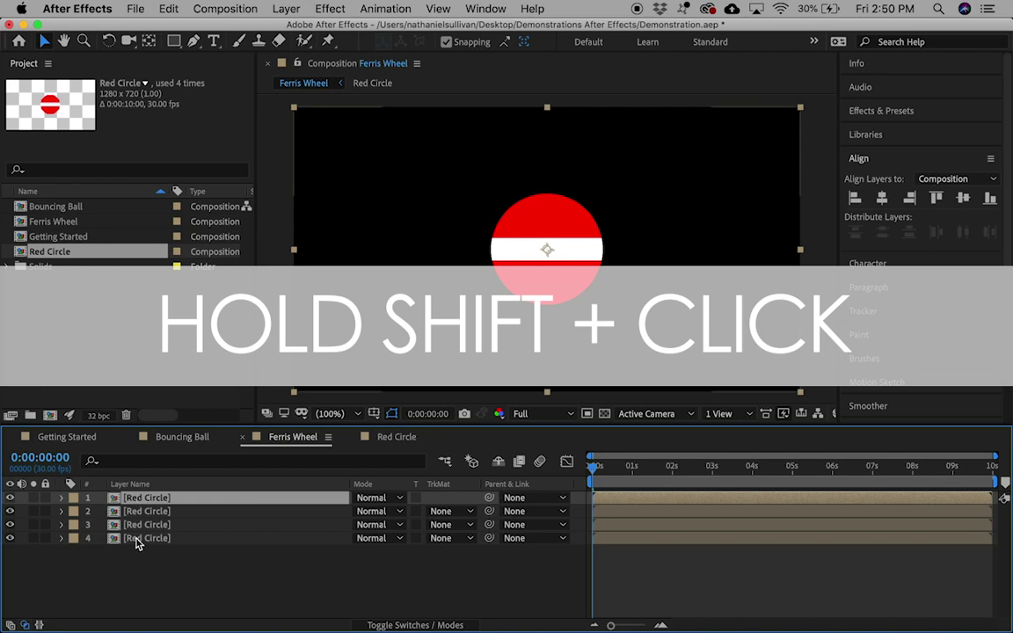
shift+click(136, 539)
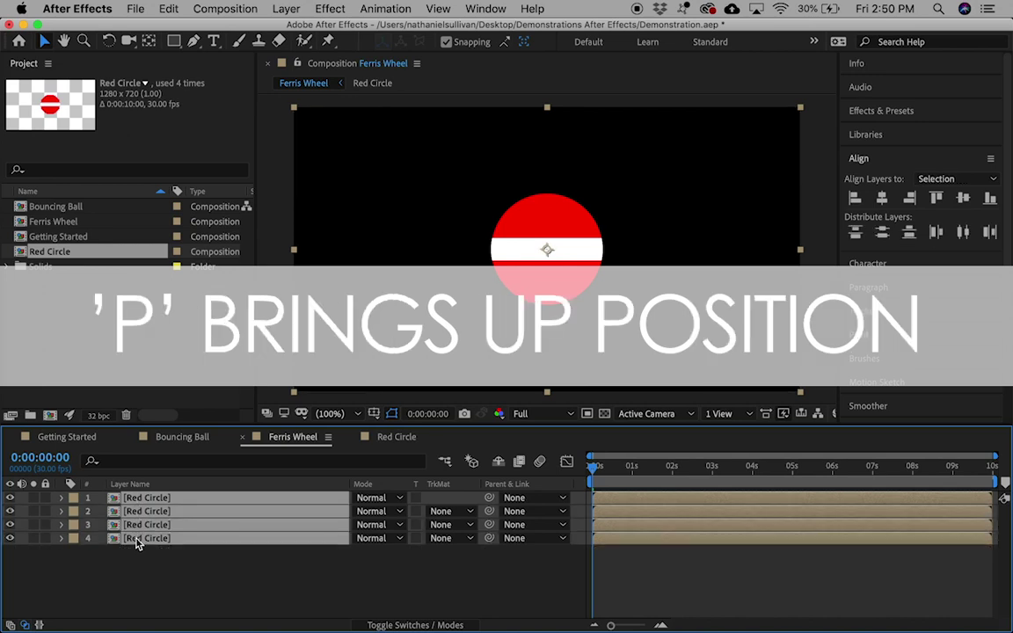
key(p)
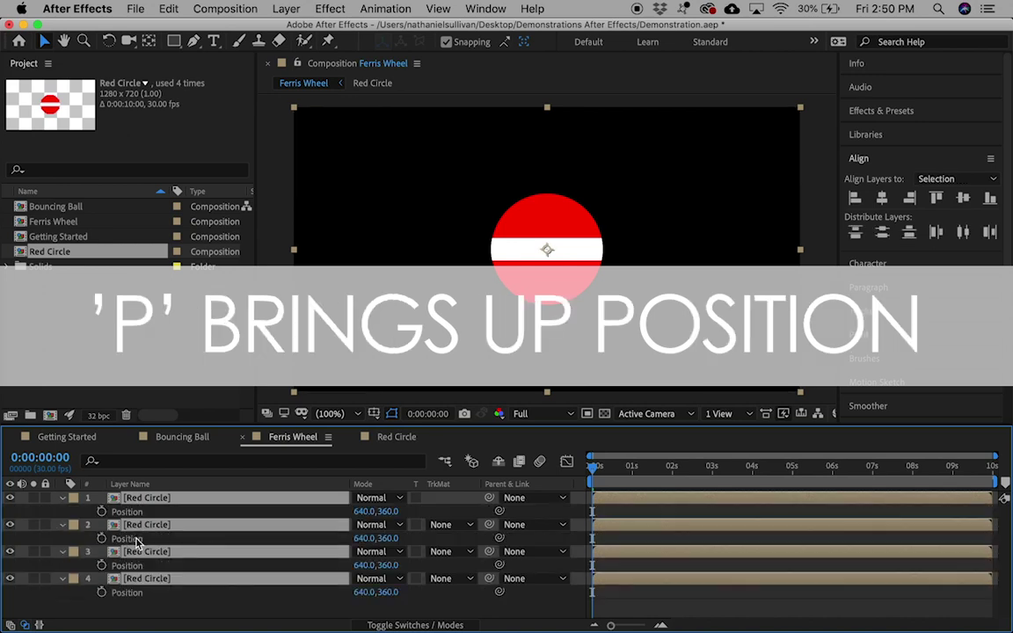
click(170, 609)
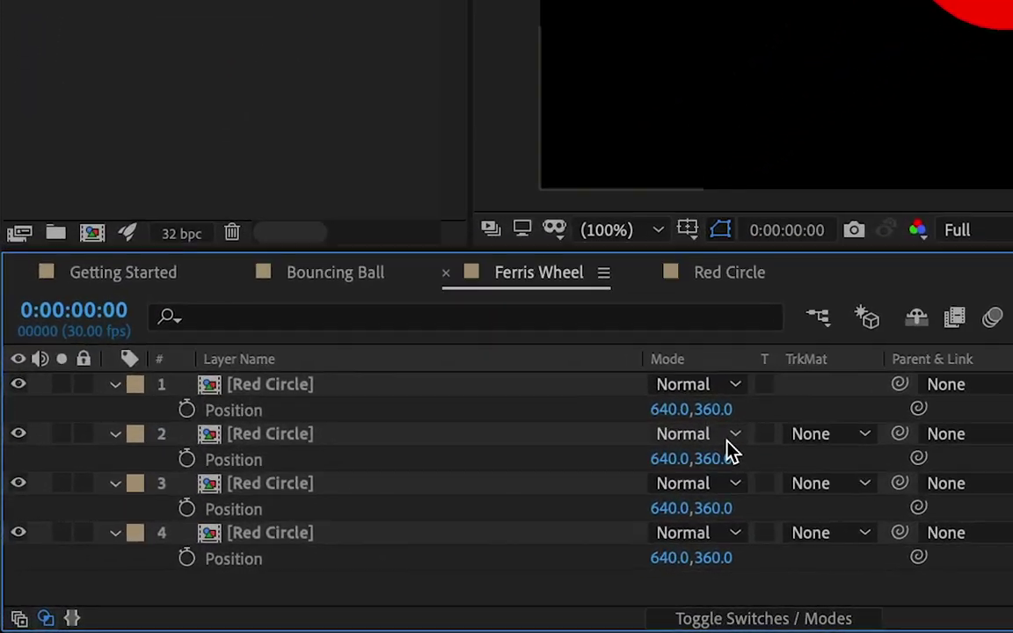
click(660, 409)
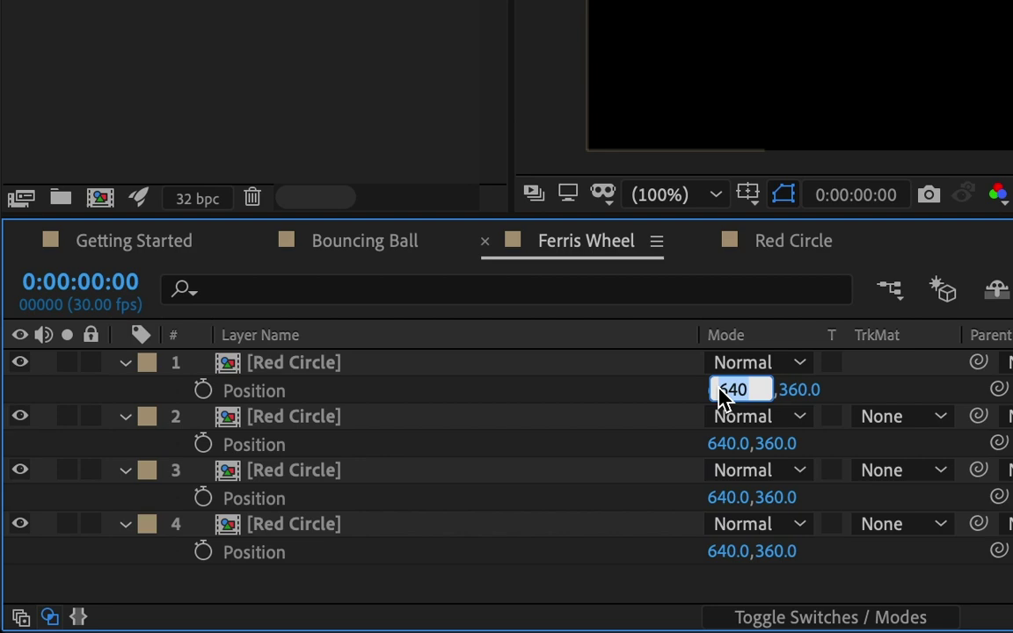
text(340)
key(Return)
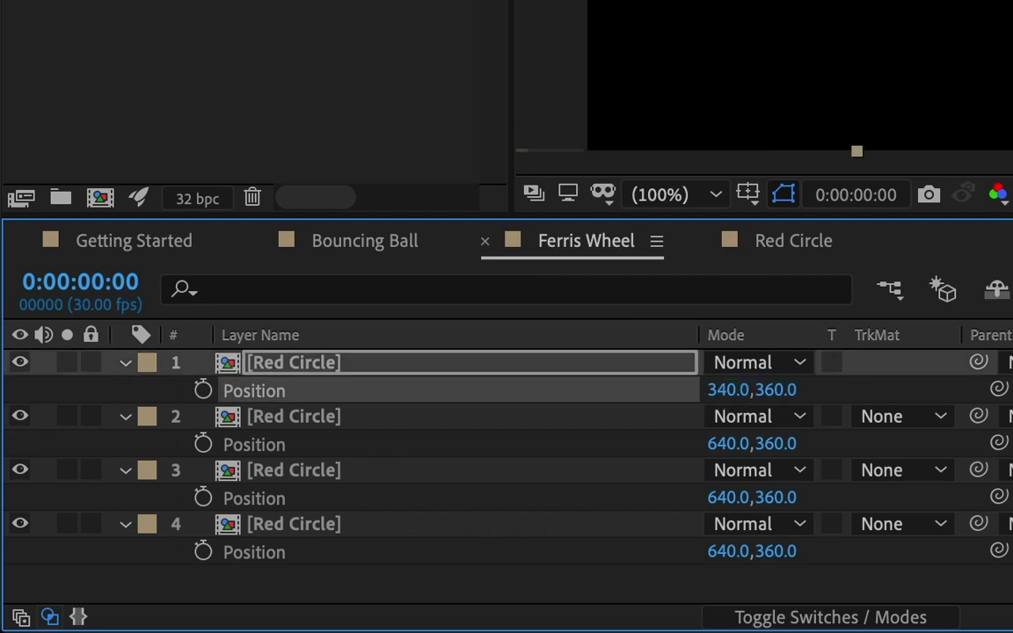
click(724, 443)
text(94)
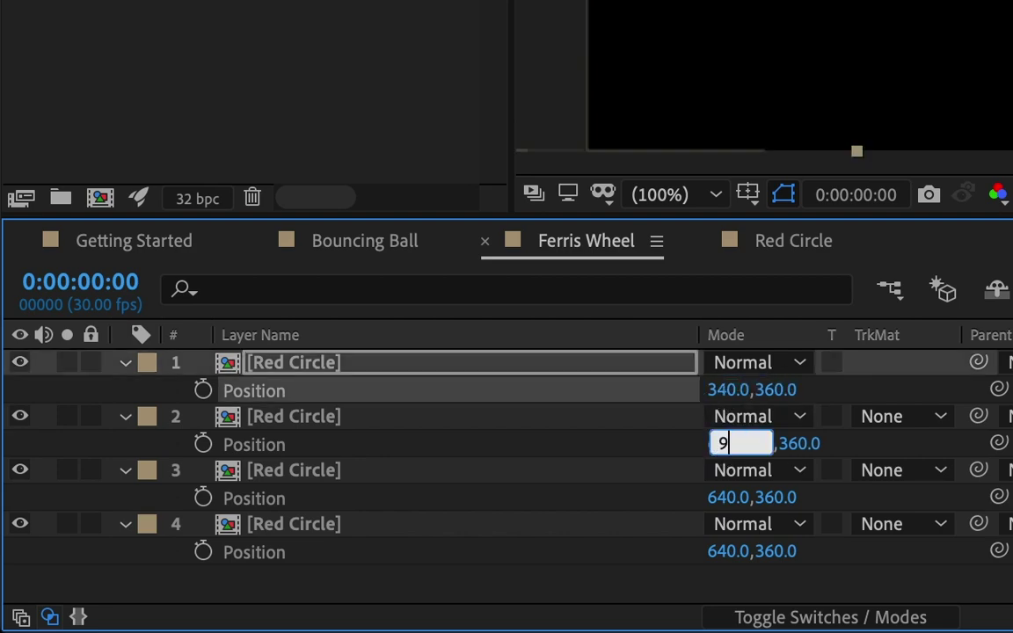
text(0)
key(Return)
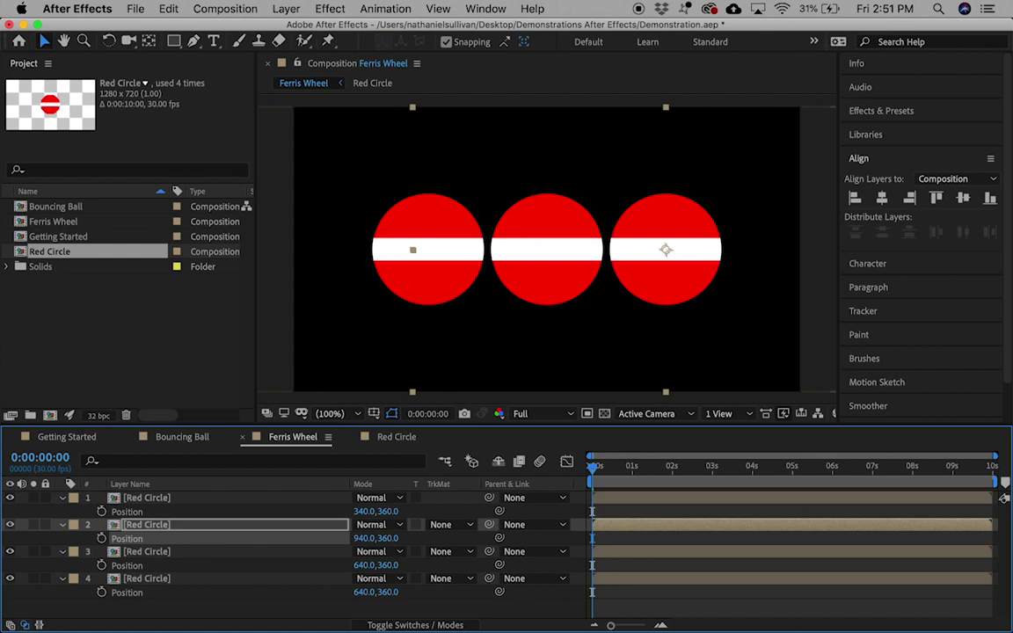
Step: Zoom the viewer to 50% and set the other two layers' Y positions to 110 and 610
click(332, 413)
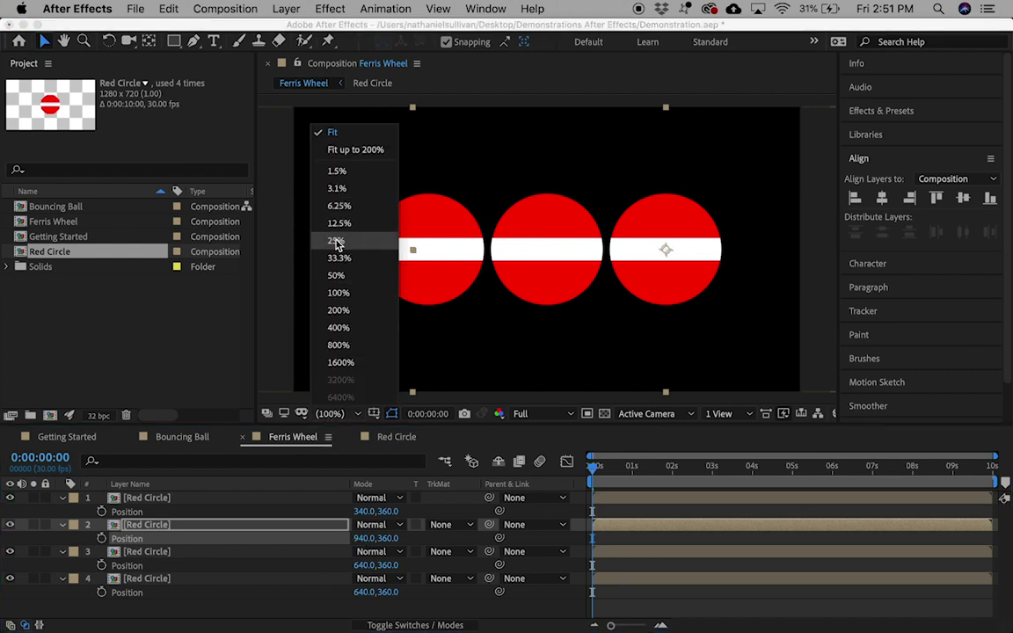
click(334, 276)
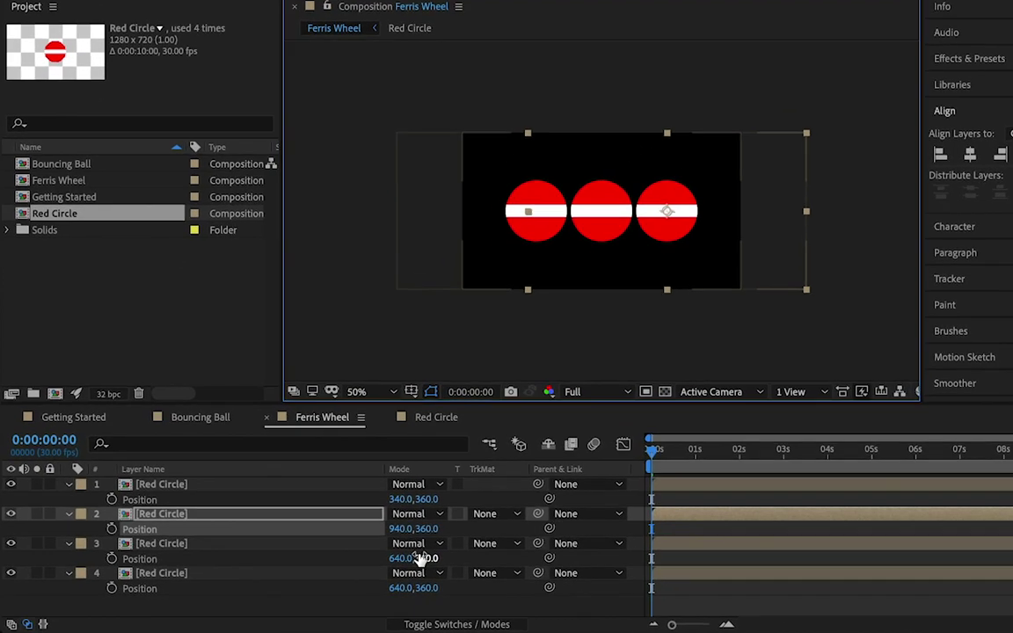
click(388, 565)
text(1)
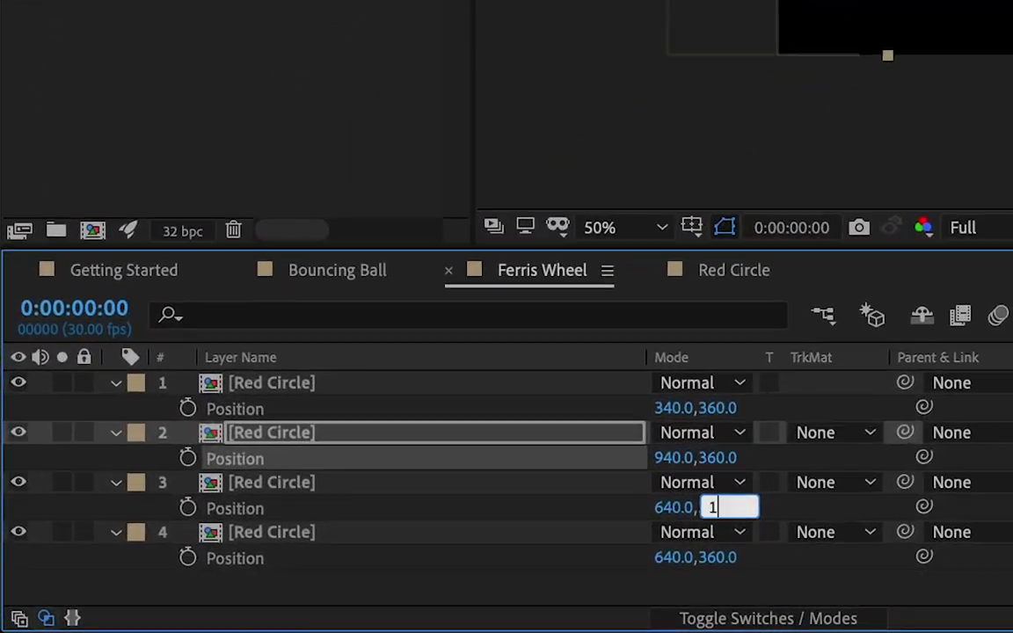
text(10)
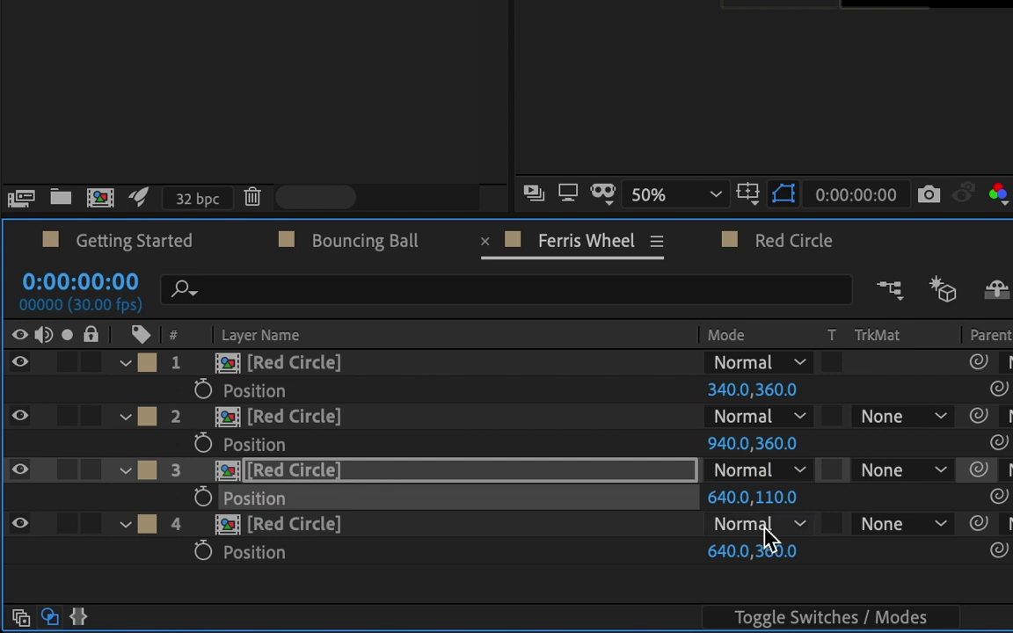
click(766, 551)
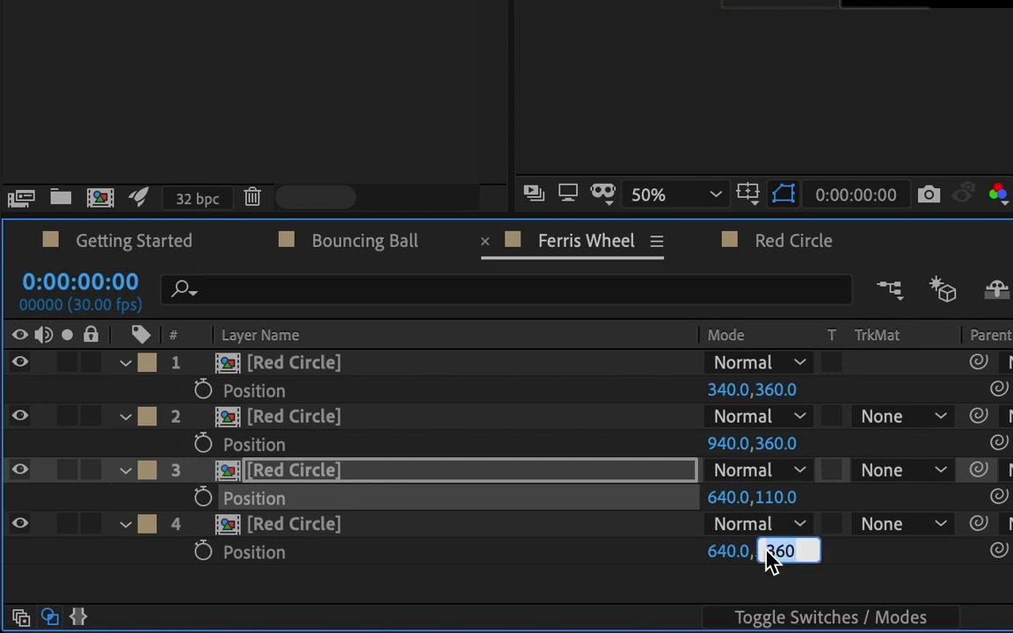
text(610)
key(Return)
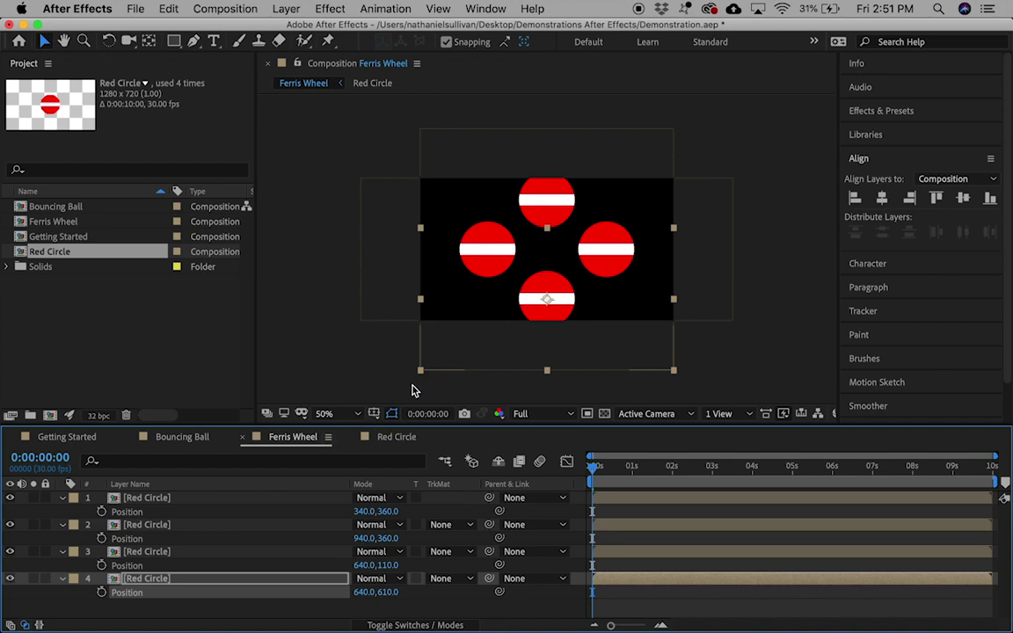
Step: In the Red Circle comp, scale the white rectangle and Red circle to 75% and save the project
click(392, 437)
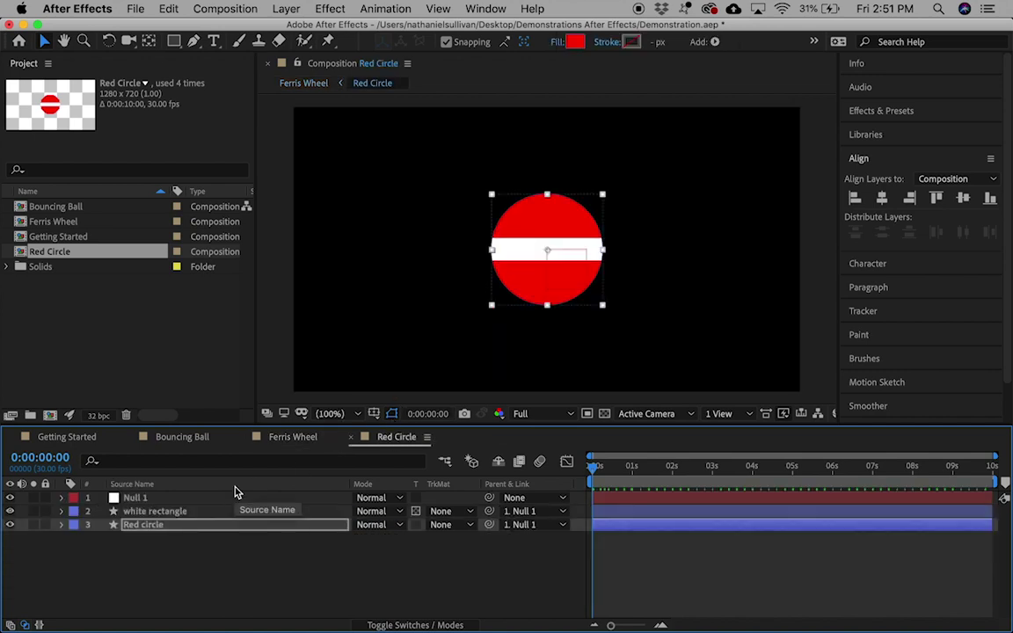
shift+click(196, 513)
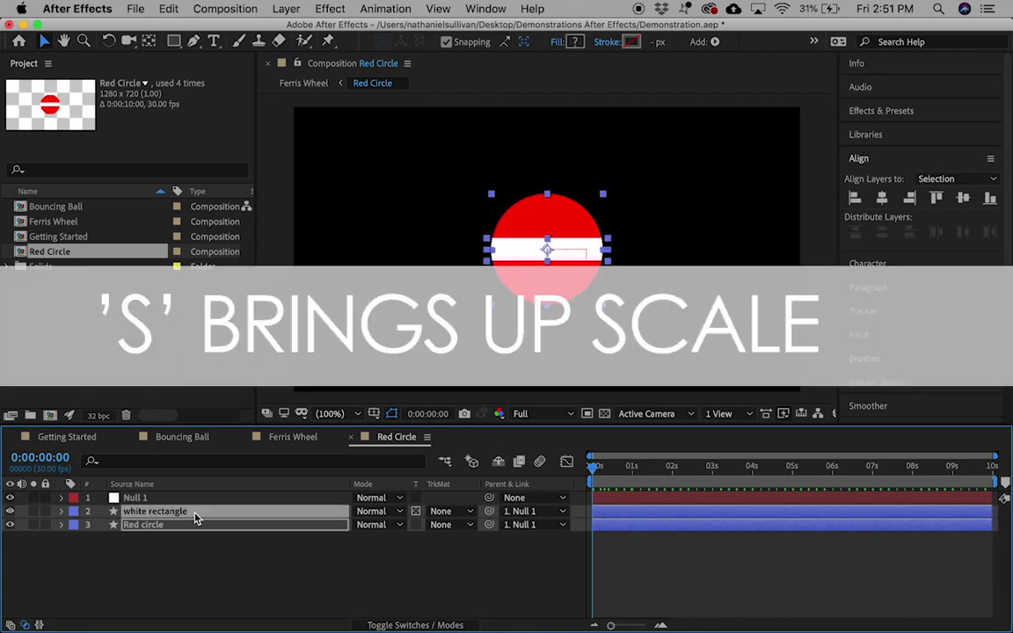
key(s)
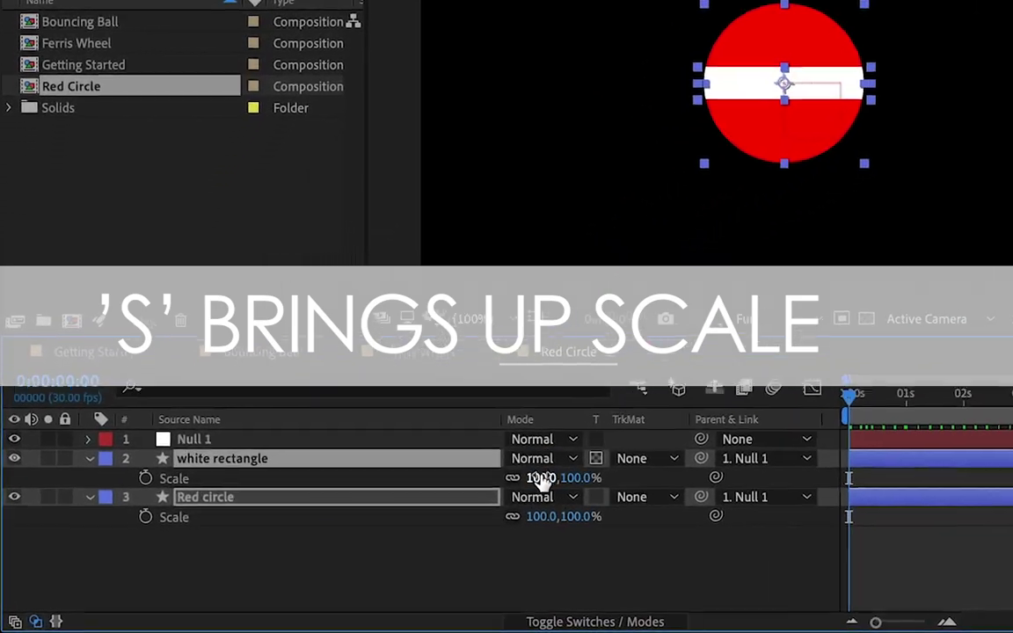
click(376, 525)
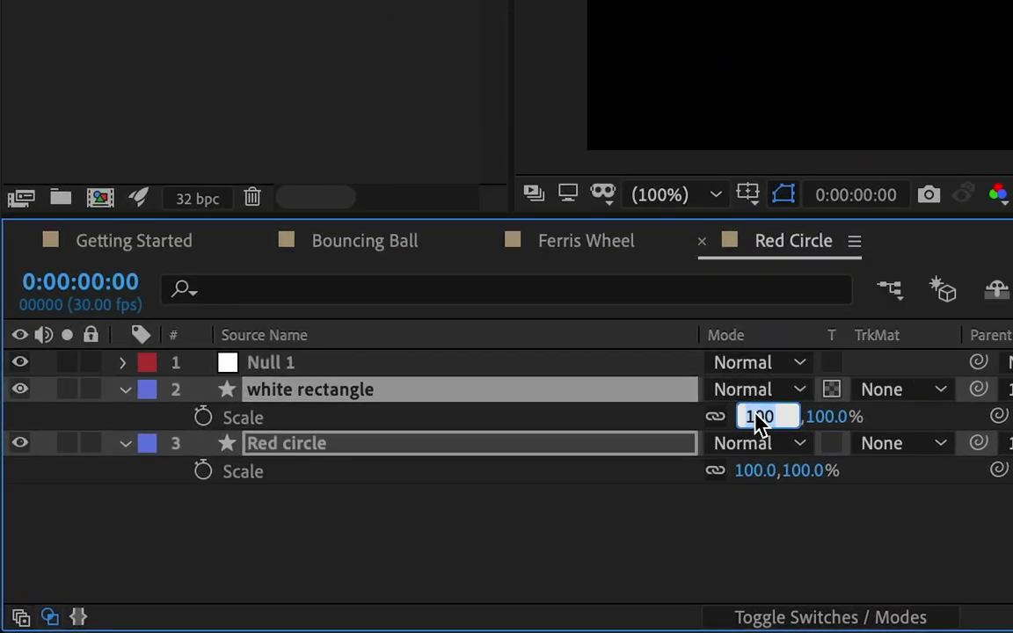
text(75)
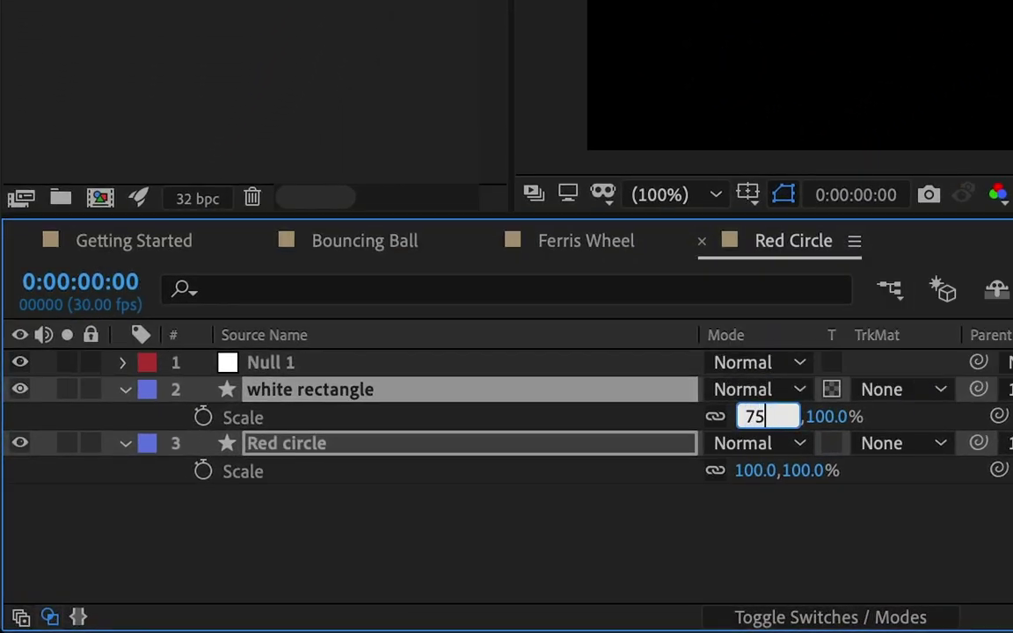
key(Return)
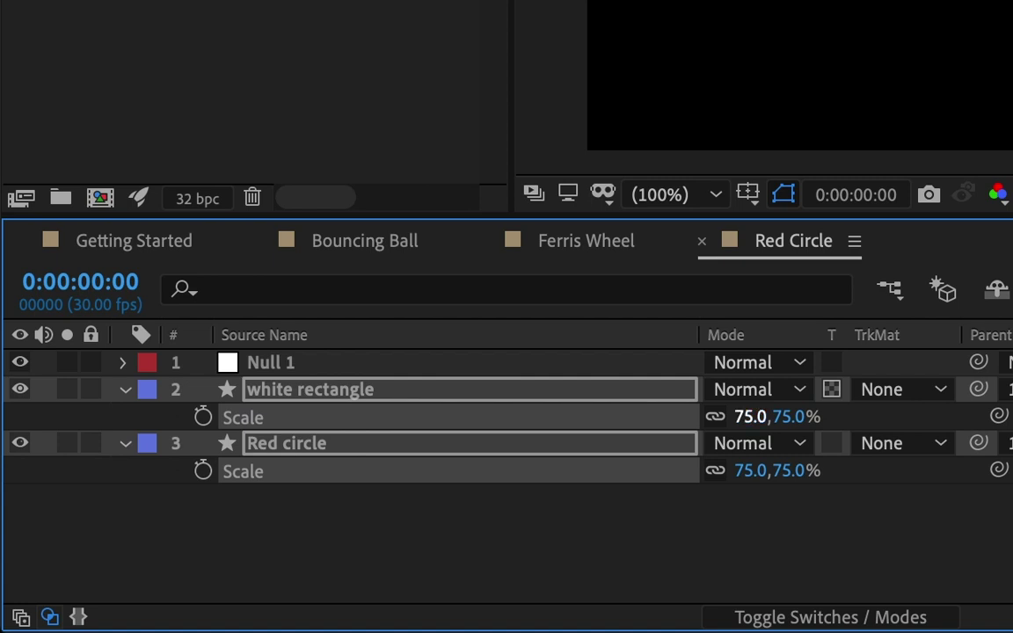
key(ctrl+s)
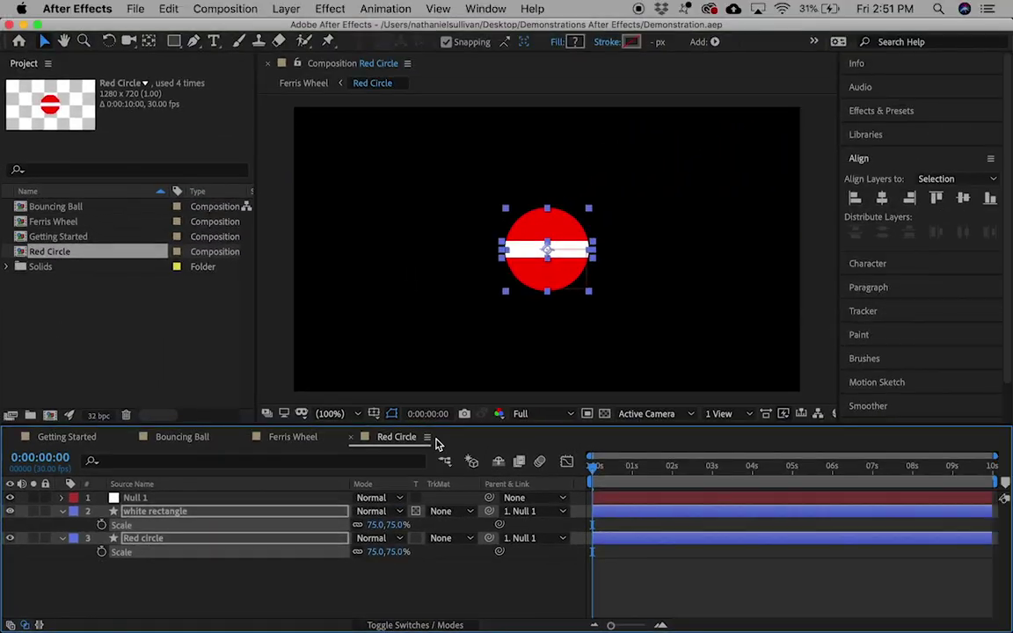
Step: Return to Ferris Wheel and collapse the Red Circle layers' expanded properties
click(290, 438)
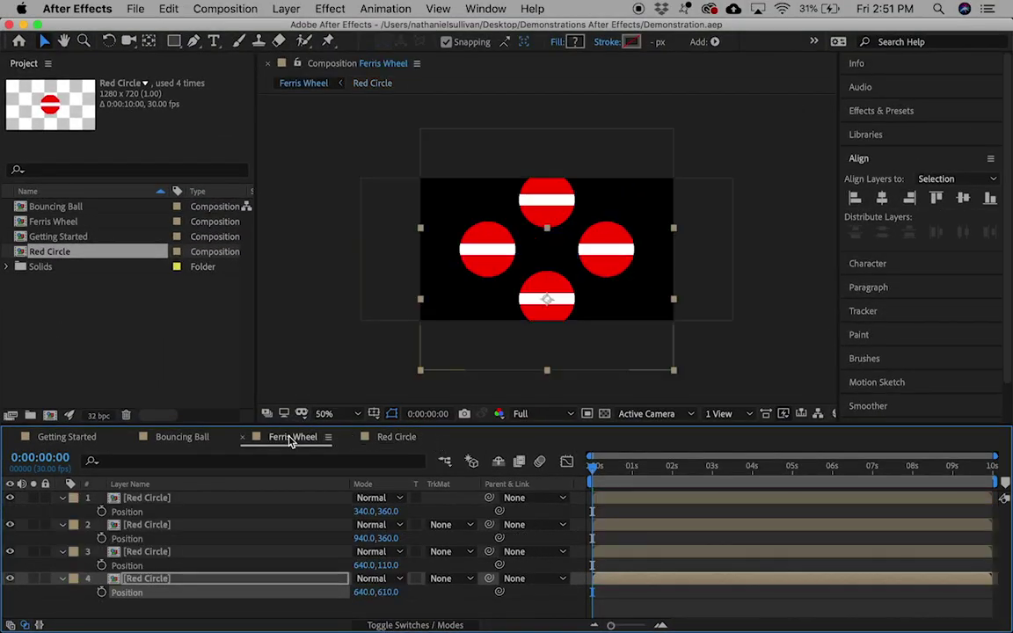
click(61, 579)
click(61, 551)
click(62, 524)
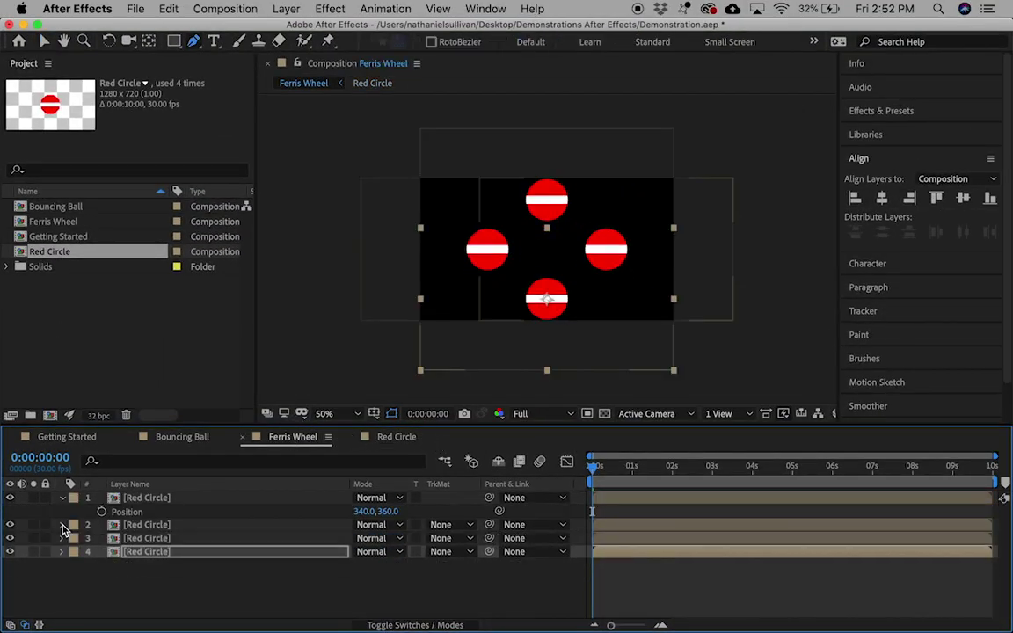
click(61, 497)
click(114, 575)
Step: Add a new shape layer, set the Pen to no fill and 7 px green stroke, and start a line on the top circle
key(g)
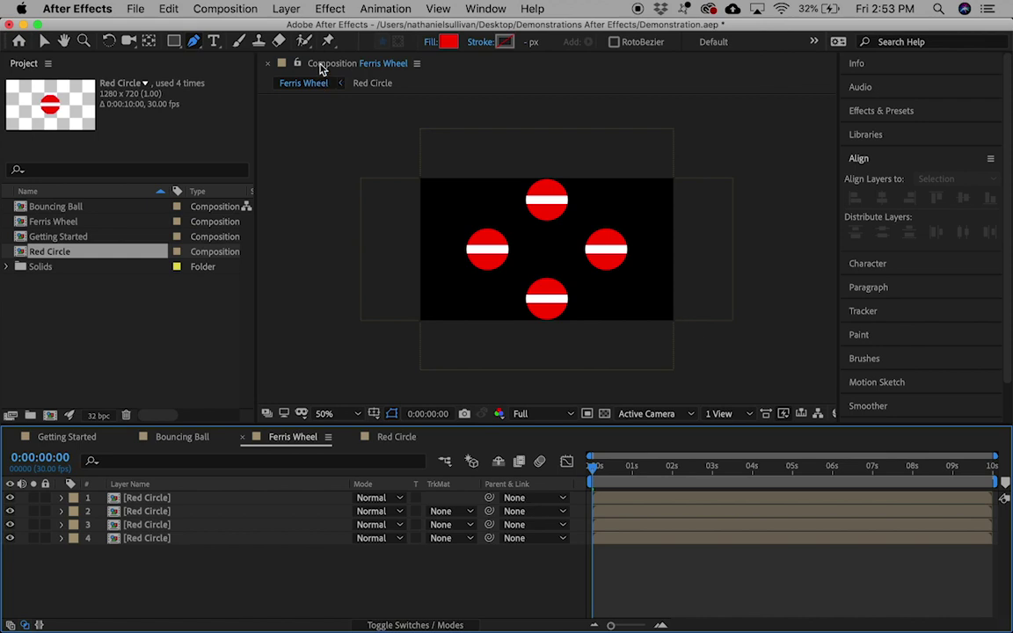
click(285, 10)
mouse_move(293, 27)
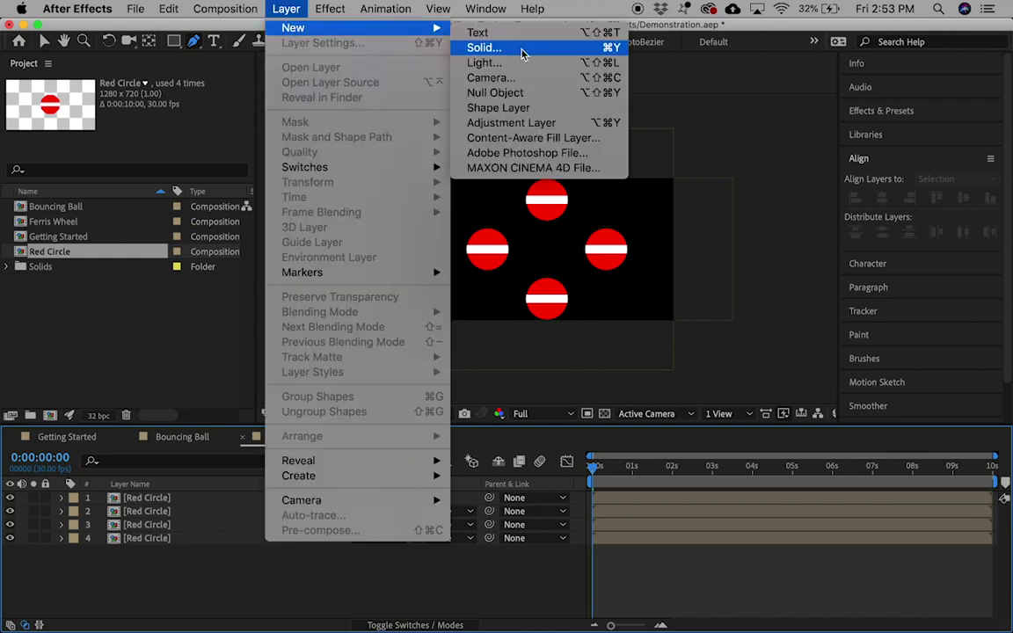
click(511, 108)
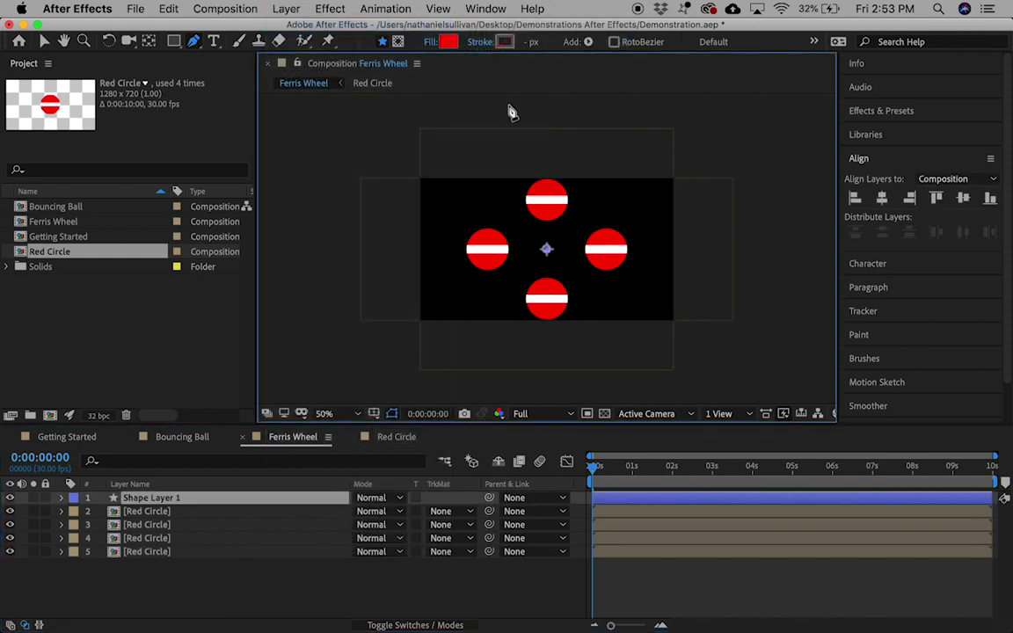
click(430, 42)
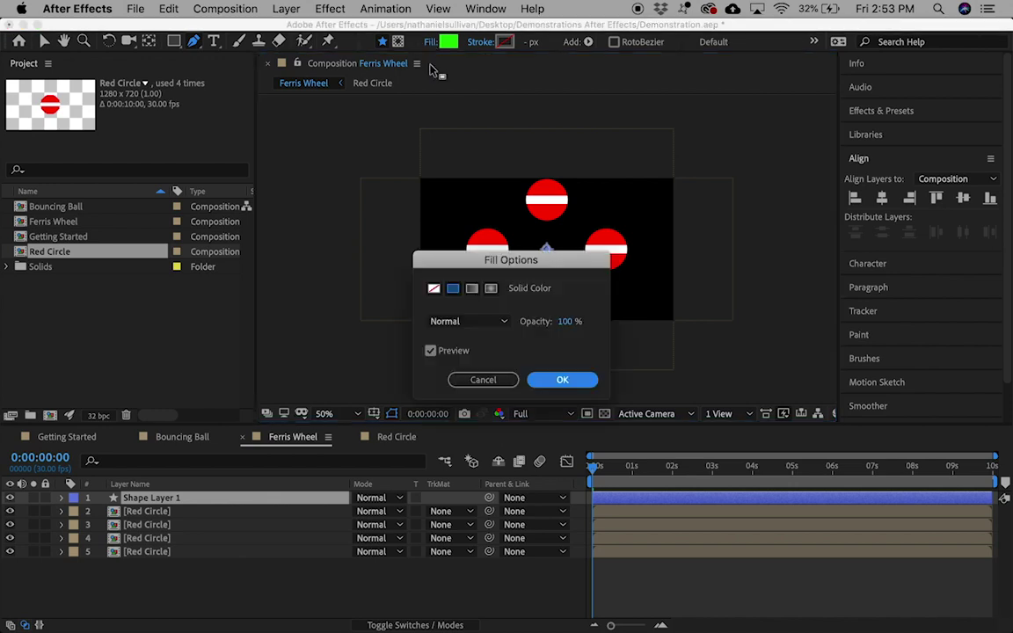
click(433, 289)
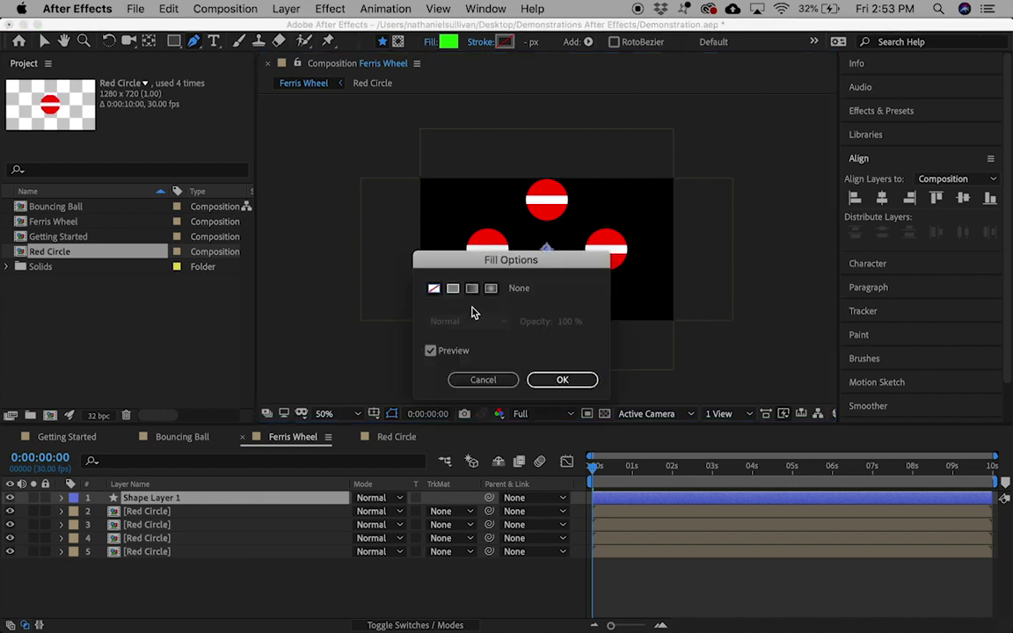
click(562, 379)
click(489, 43)
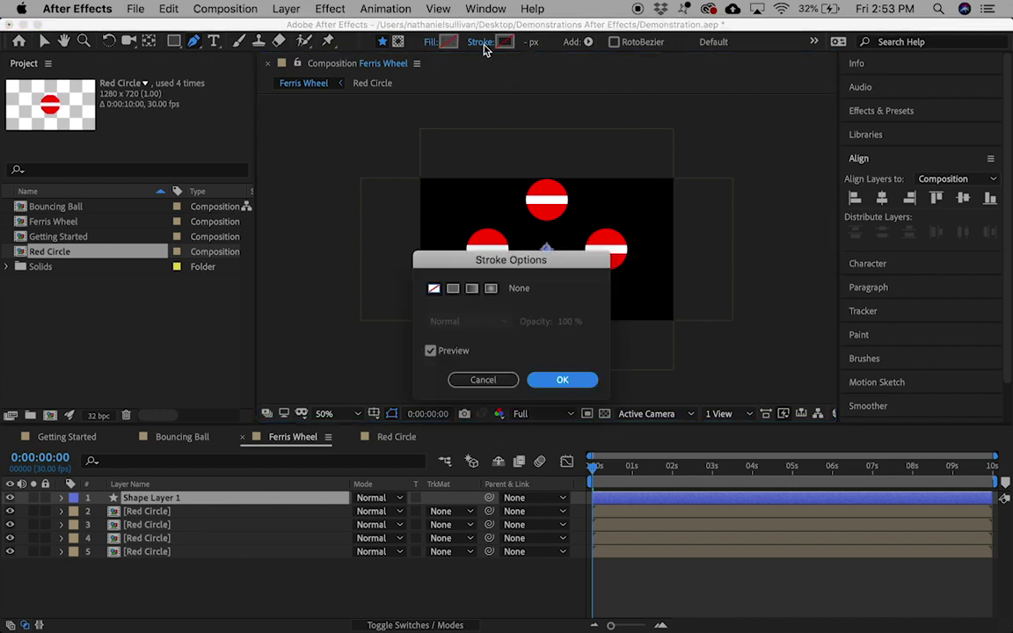
click(452, 290)
key(Return)
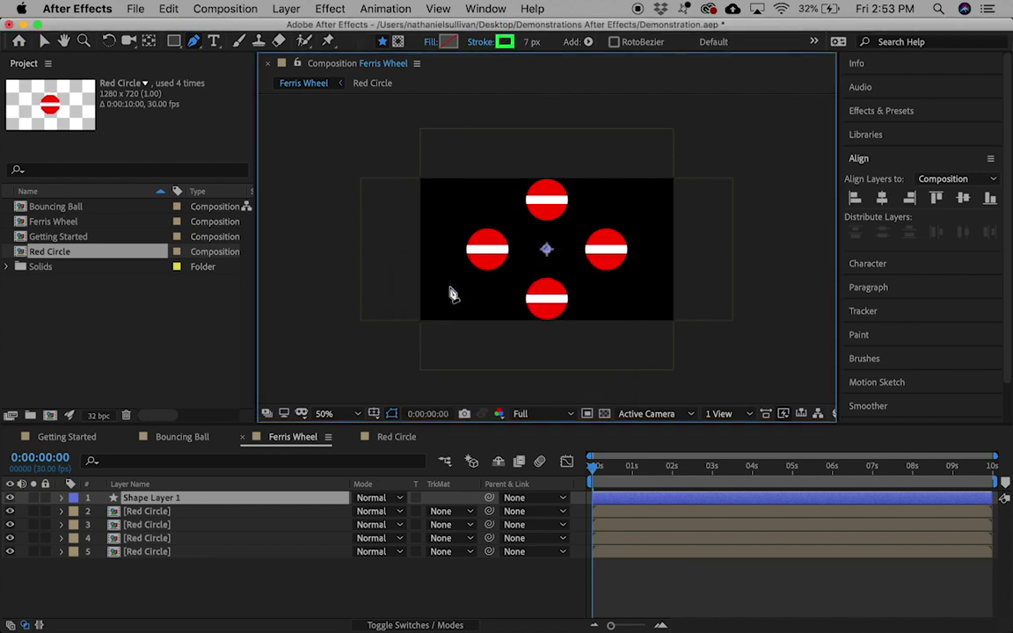
click(547, 194)
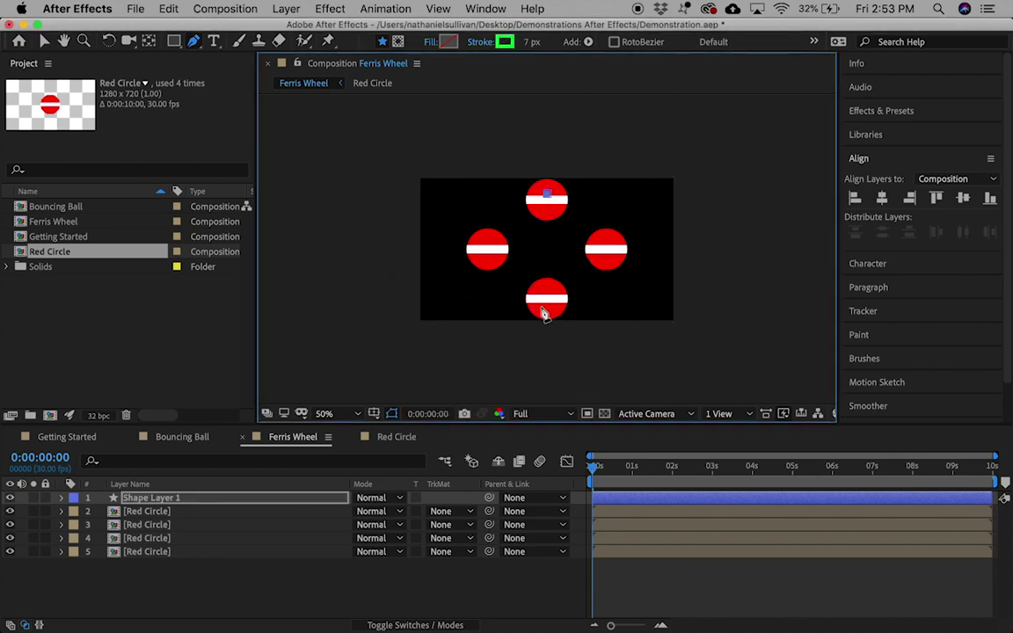
Step: End the vertical green line at the bottom circle and duplicate it into a second shape group
shift+click(547, 303)
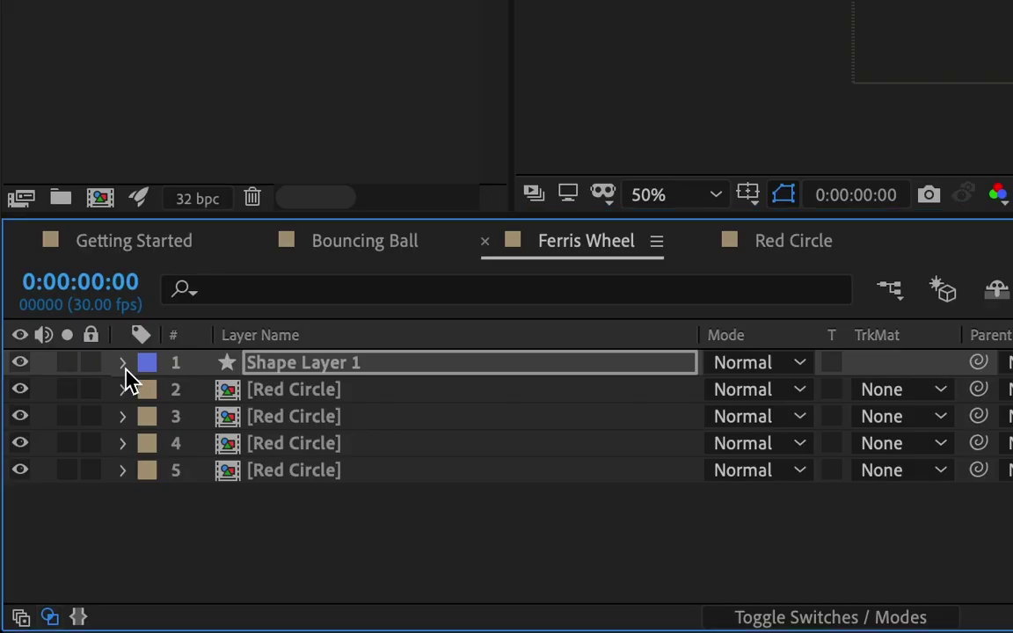
click(62, 498)
click(148, 392)
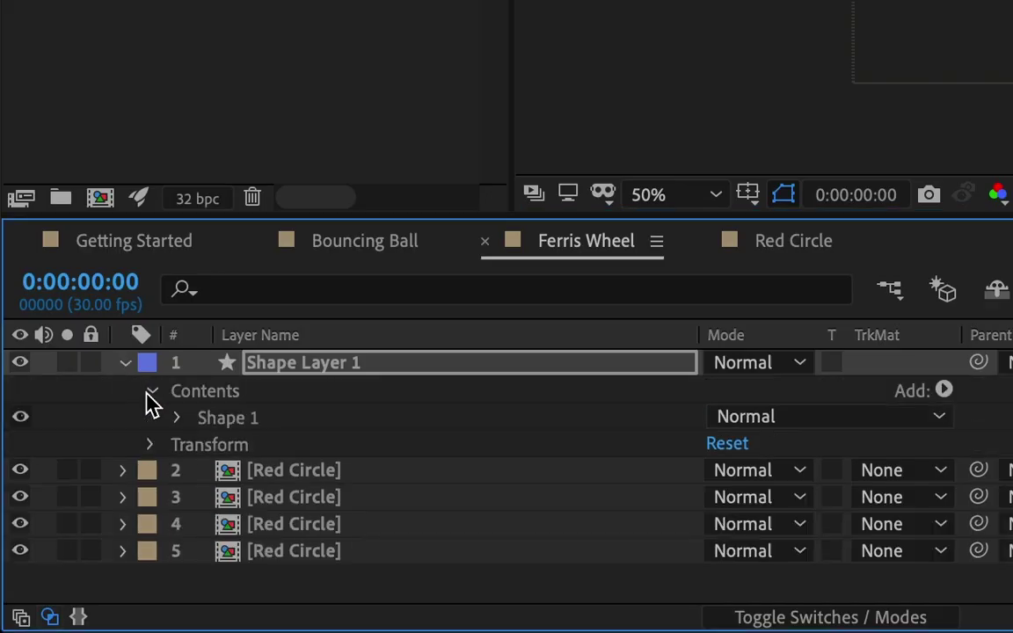
click(214, 418)
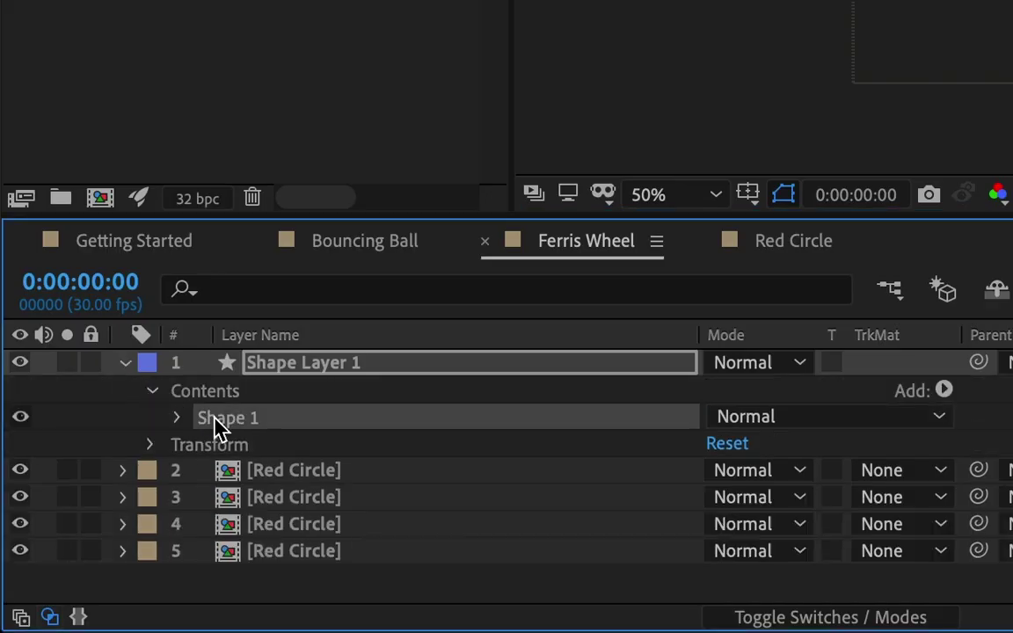
click(220, 394)
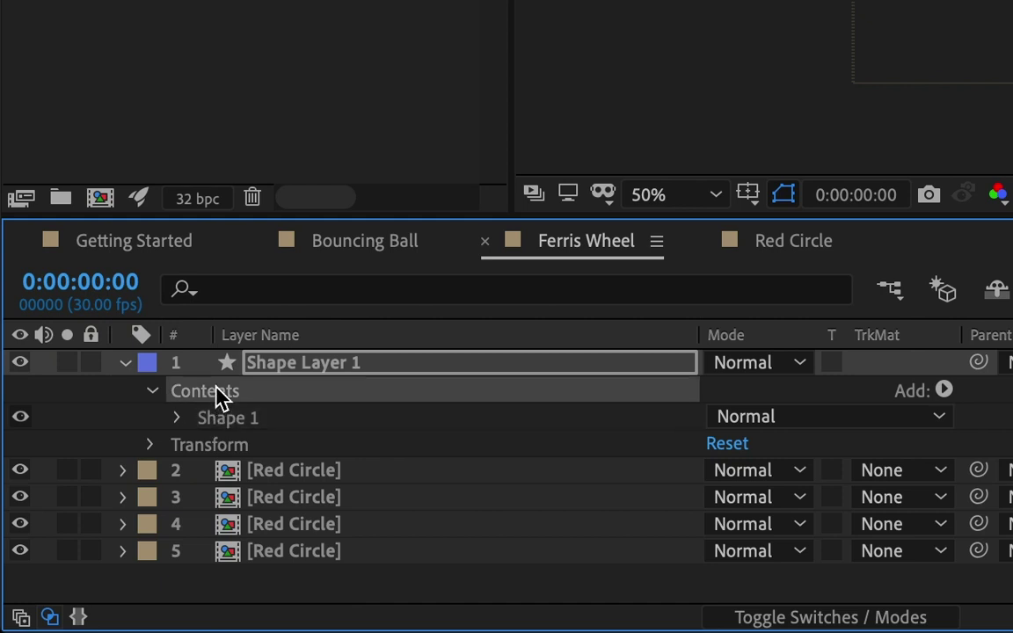
key(ctrl+v)
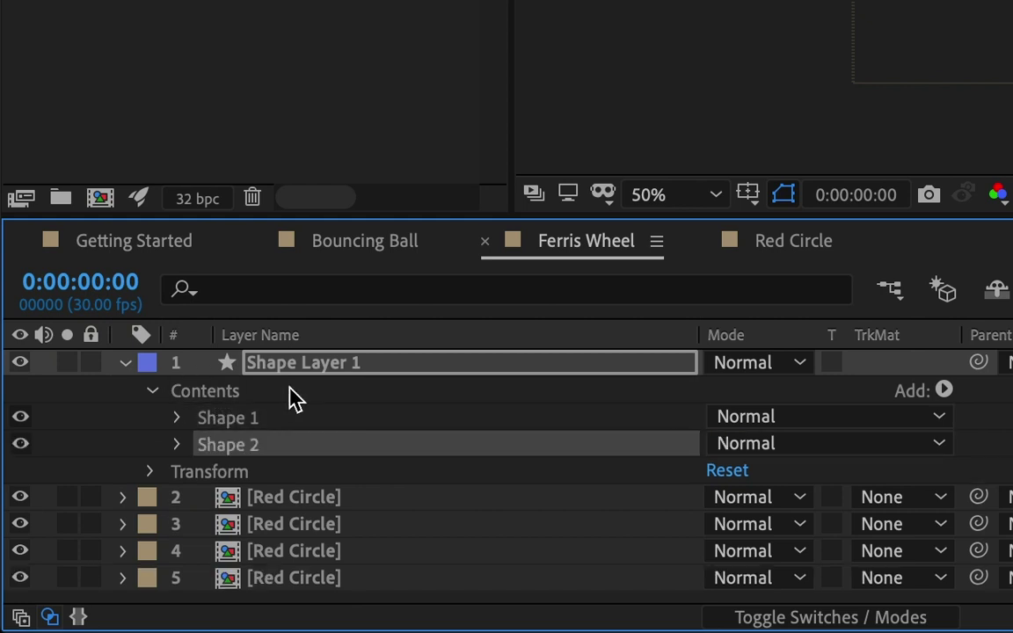
Step: Set Shape 2's transform rotation to 90° so the two lines form a cross
click(178, 447)
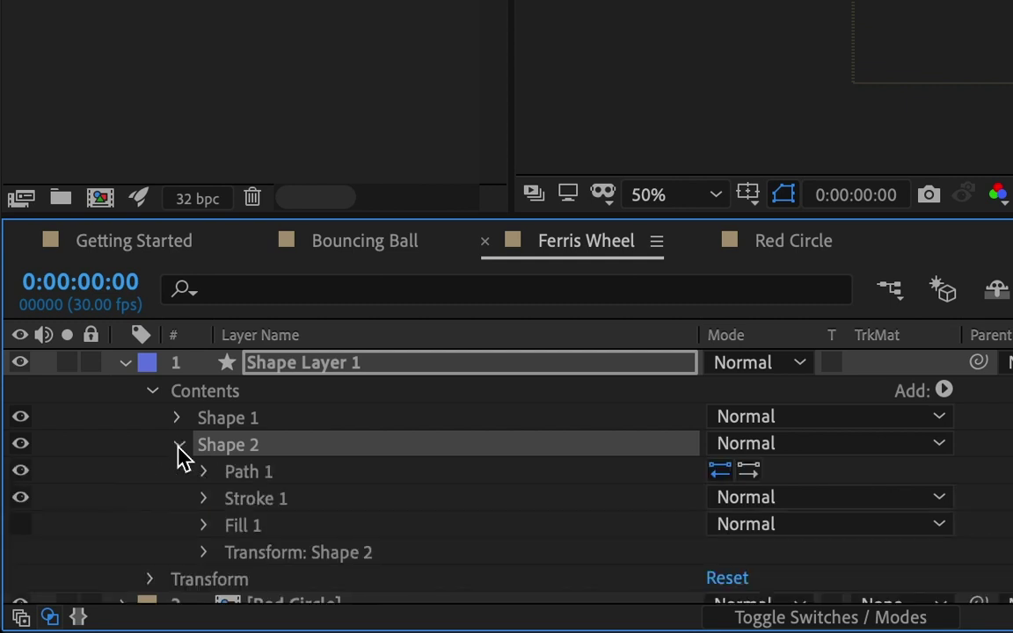
click(203, 553)
scroll(198, 564, down, 5)
scroll(199, 563, down, 1)
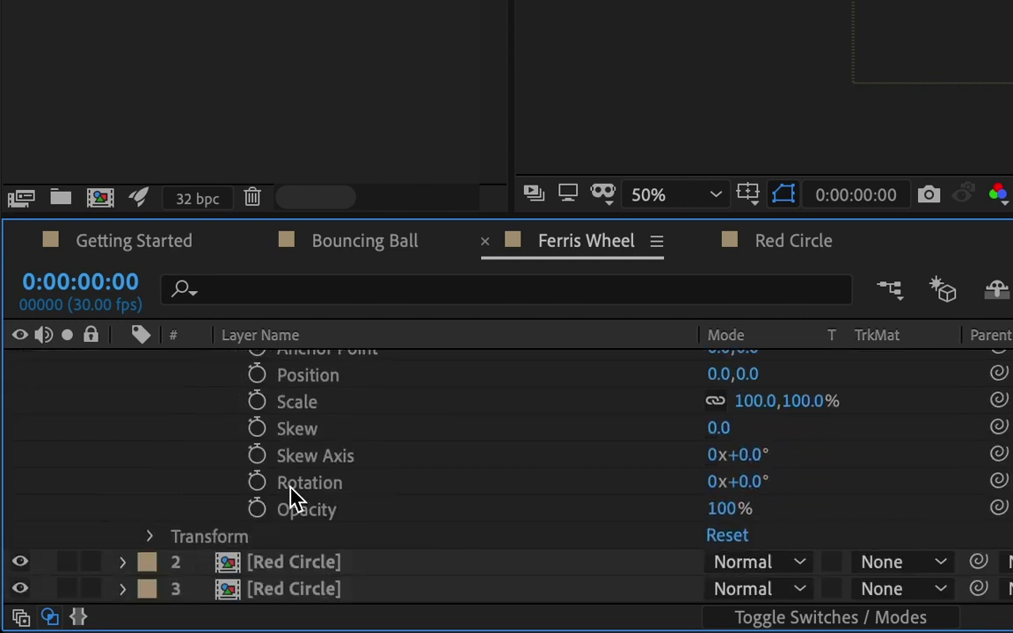
click(743, 482)
text(90)
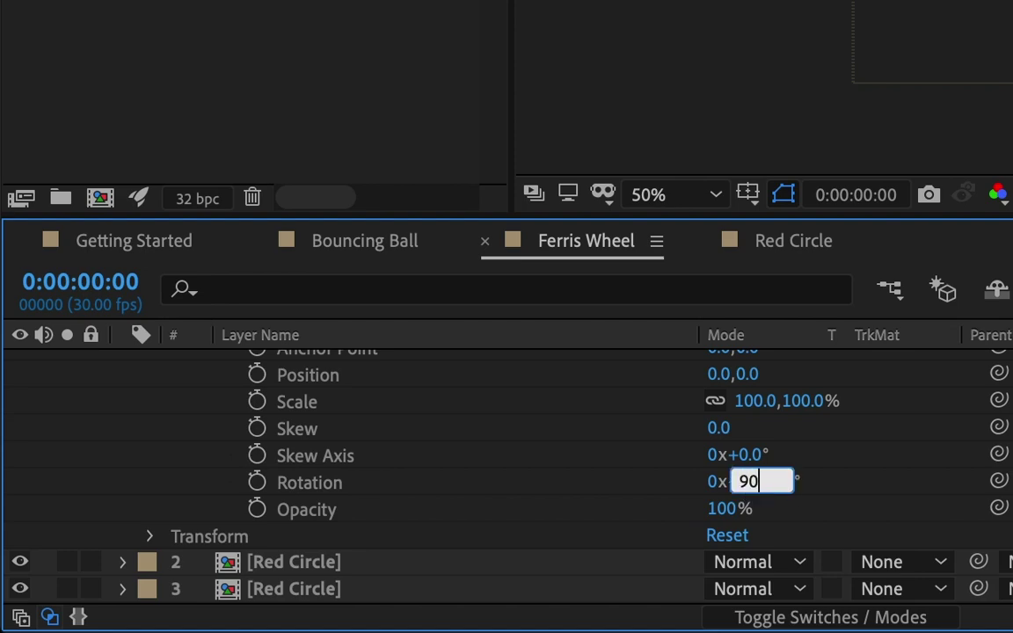
key(Return)
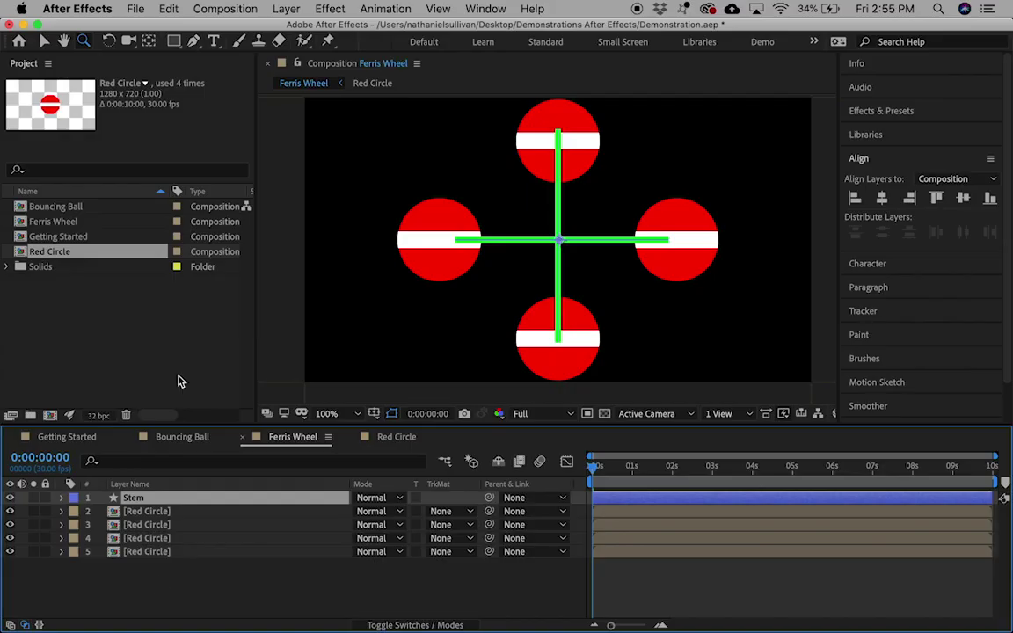
Step: Add another new shape layer and switch to the Polygon tool
click(286, 9)
mouse_move(293, 27)
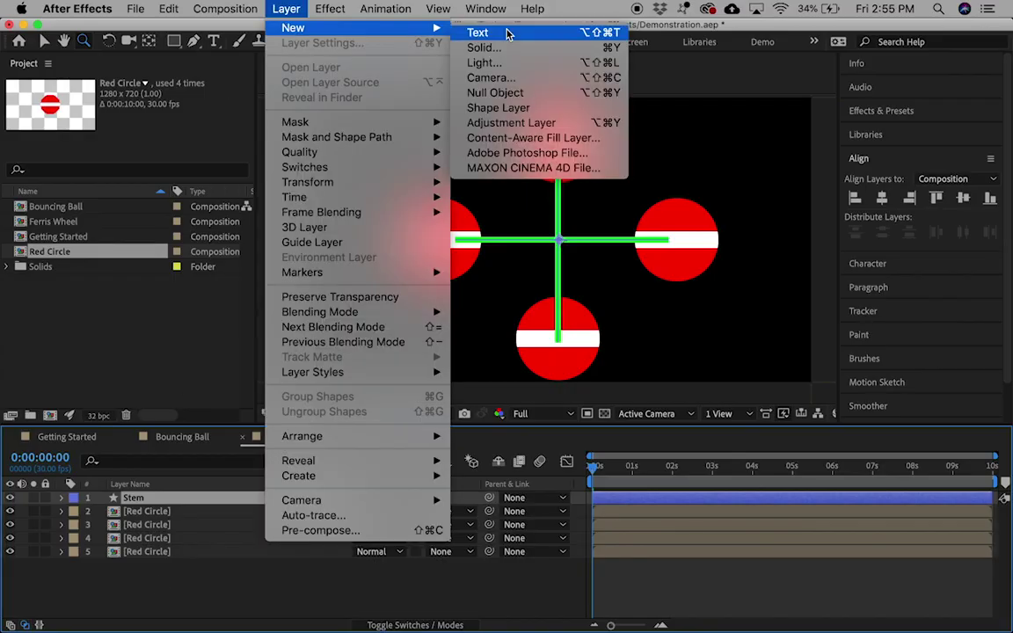
click(518, 107)
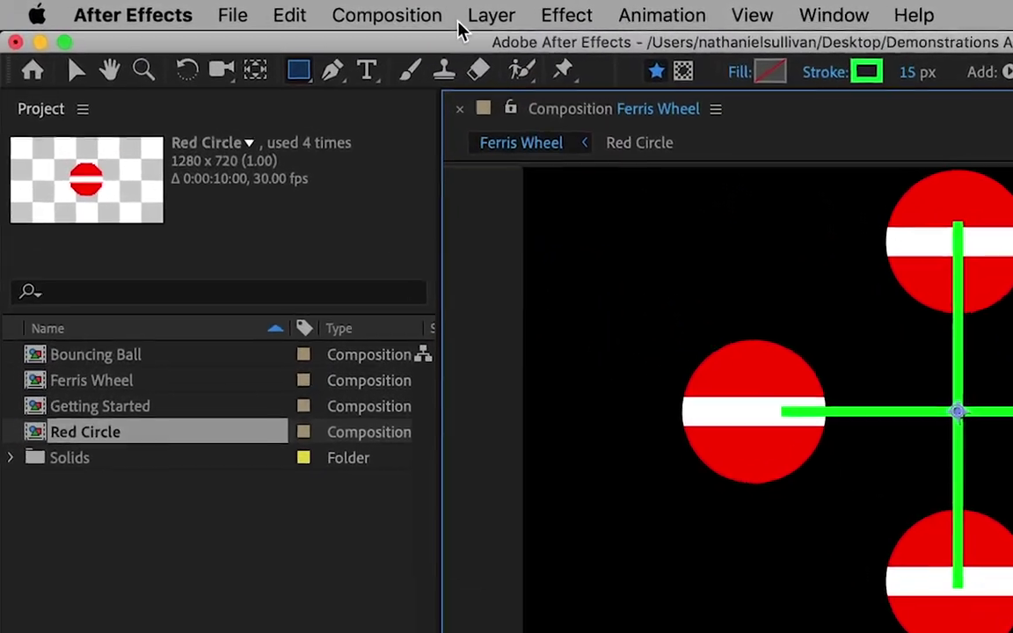
click(300, 71)
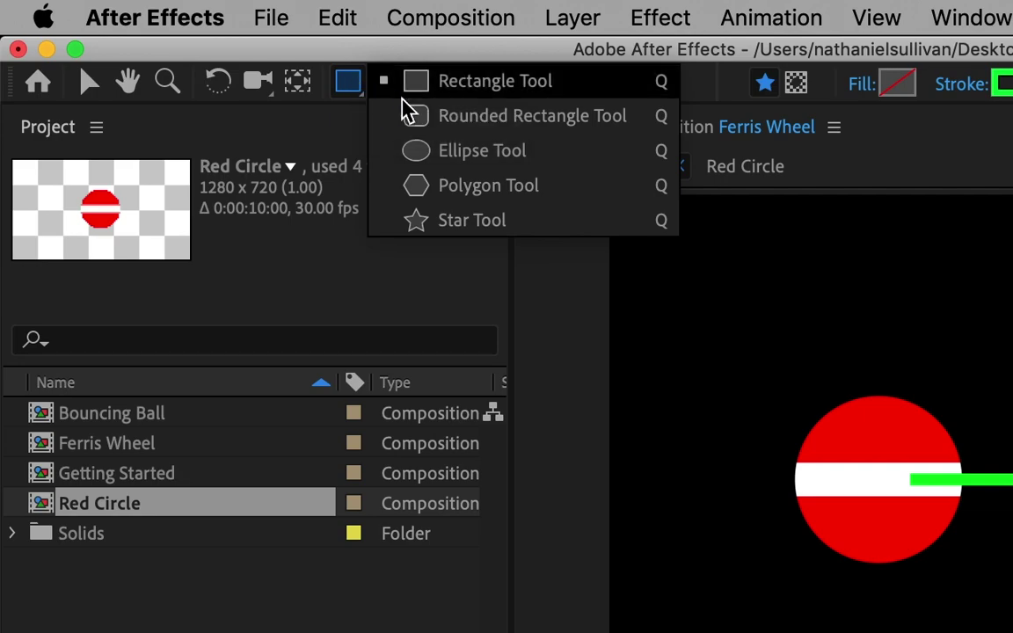
click(414, 184)
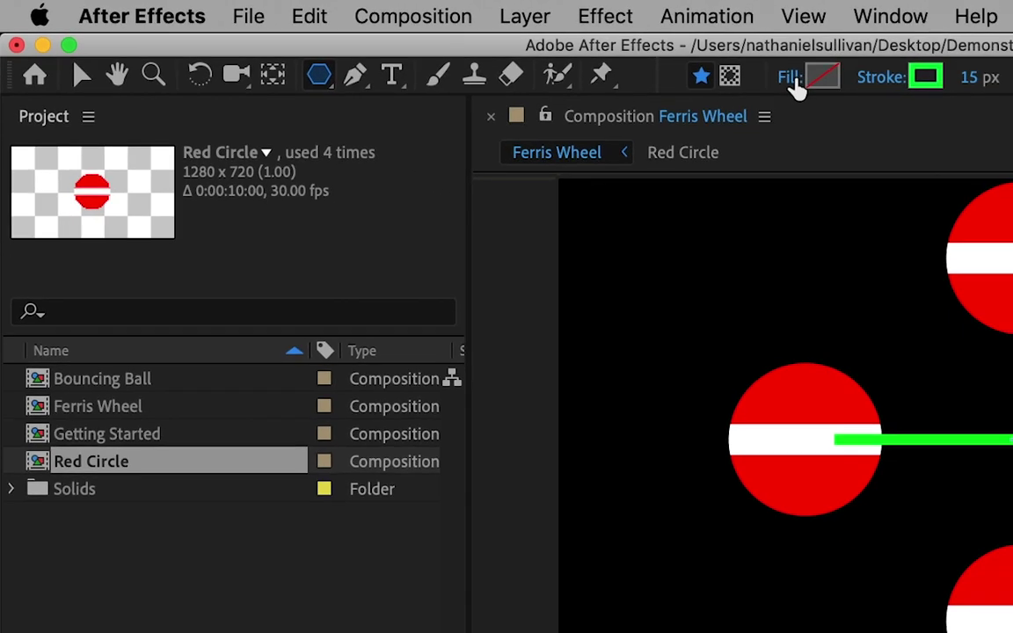
Step: Set a solid green fill with no stroke and drag out a pentagon near the wheel's centre
click(794, 77)
click(454, 295)
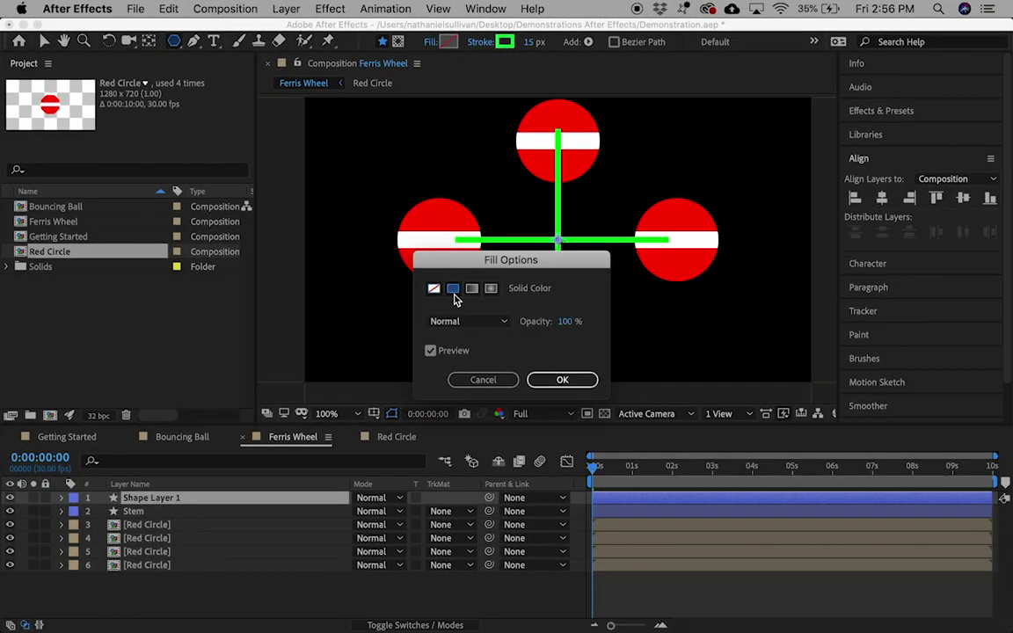
click(562, 379)
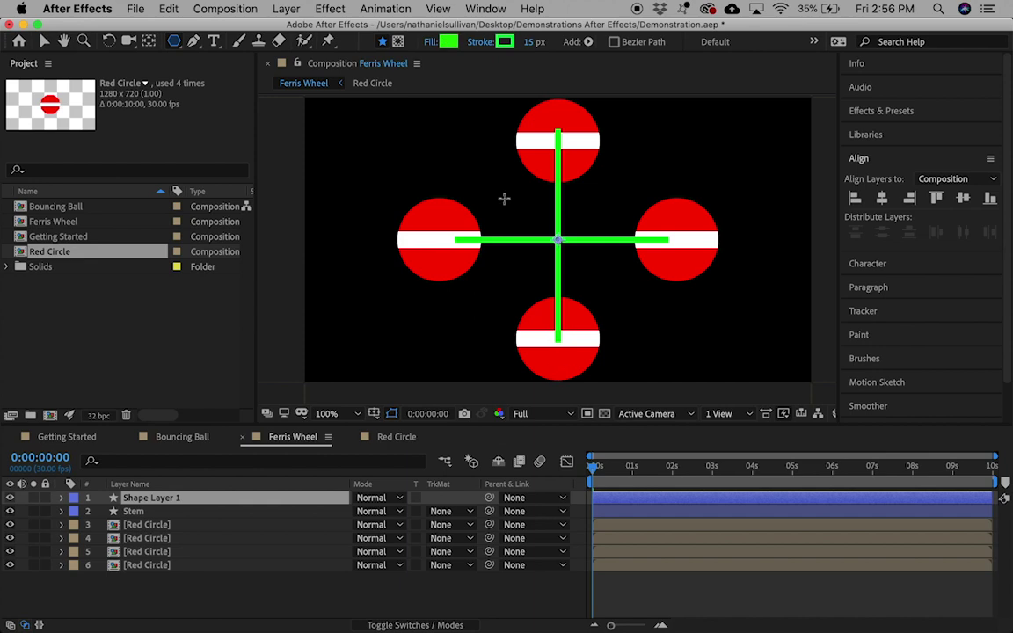
click(490, 41)
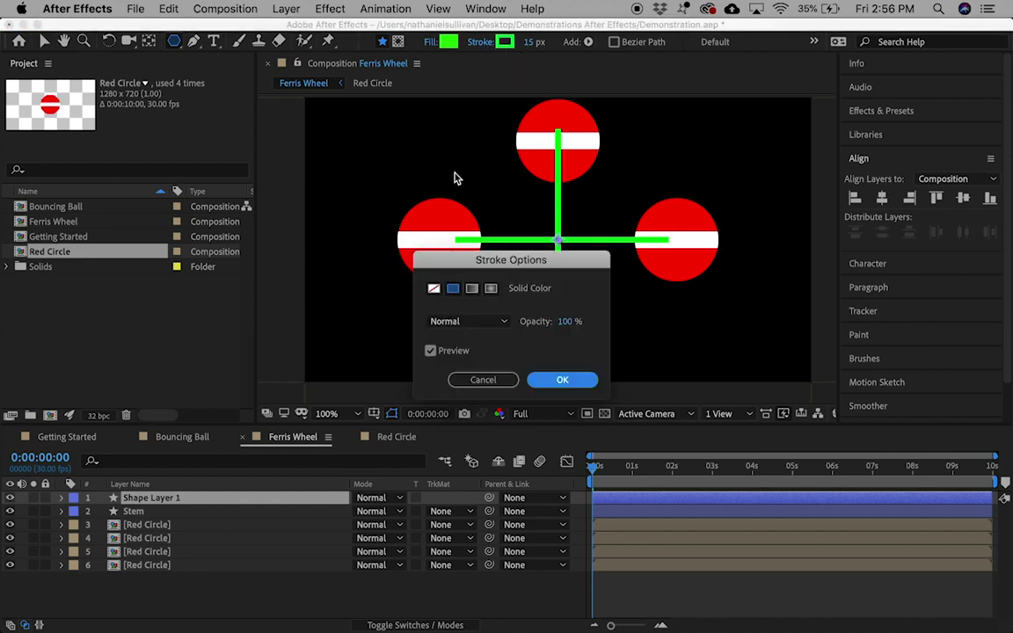
click(430, 290)
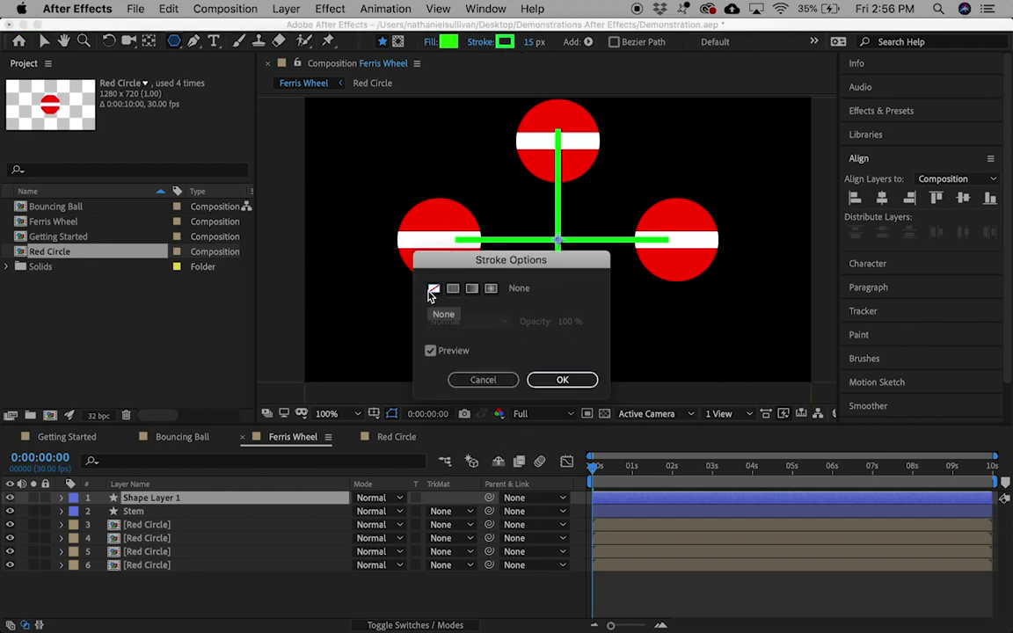
click(582, 380)
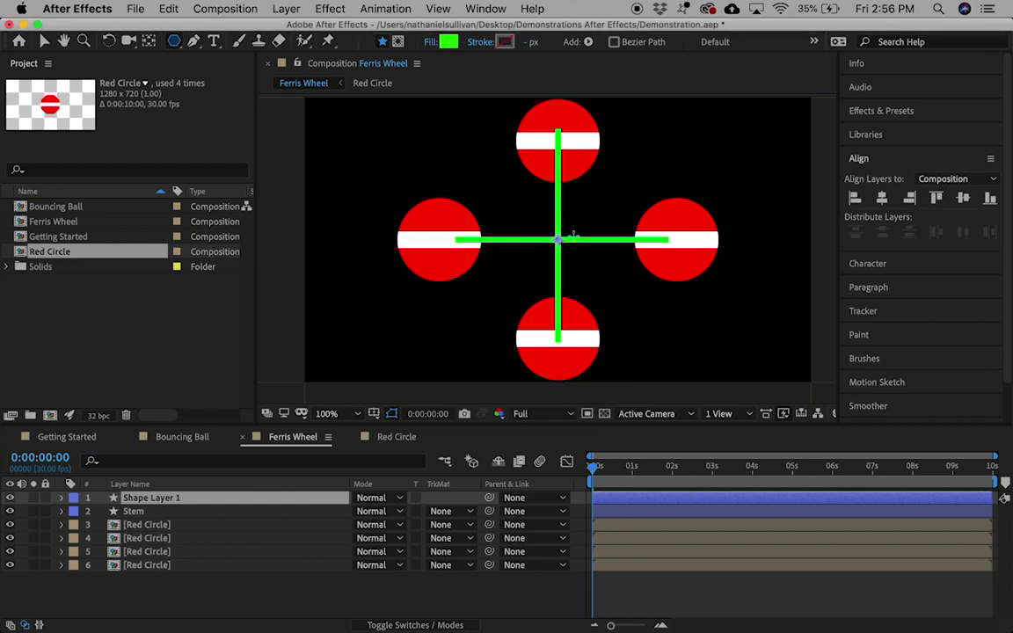
drag(535, 214, 559, 239)
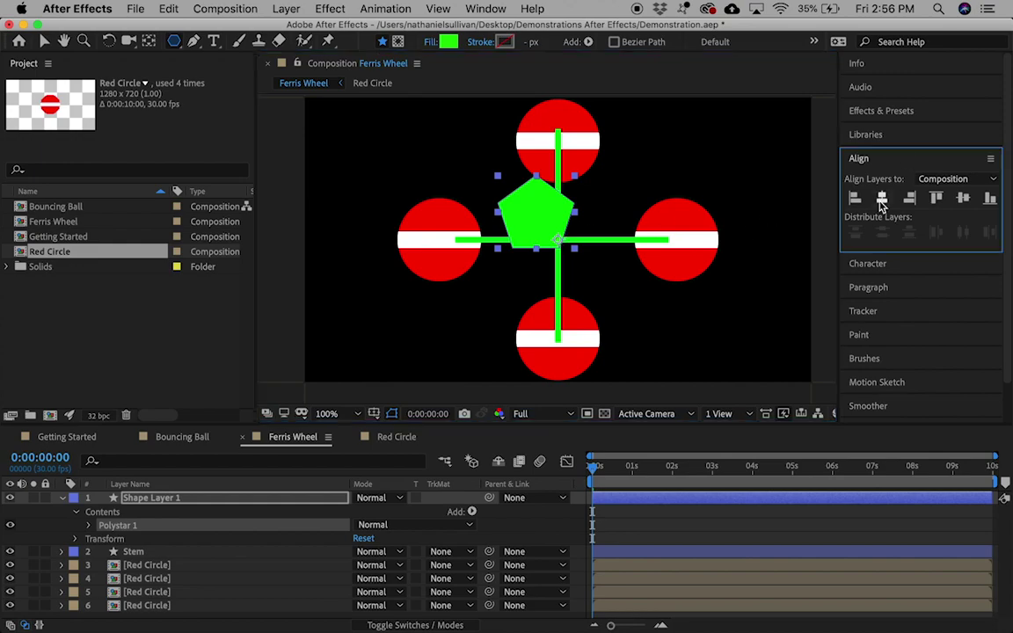
Step: Centre the pentagon in the composition and set its Polystar Points to 3
click(882, 197)
click(962, 197)
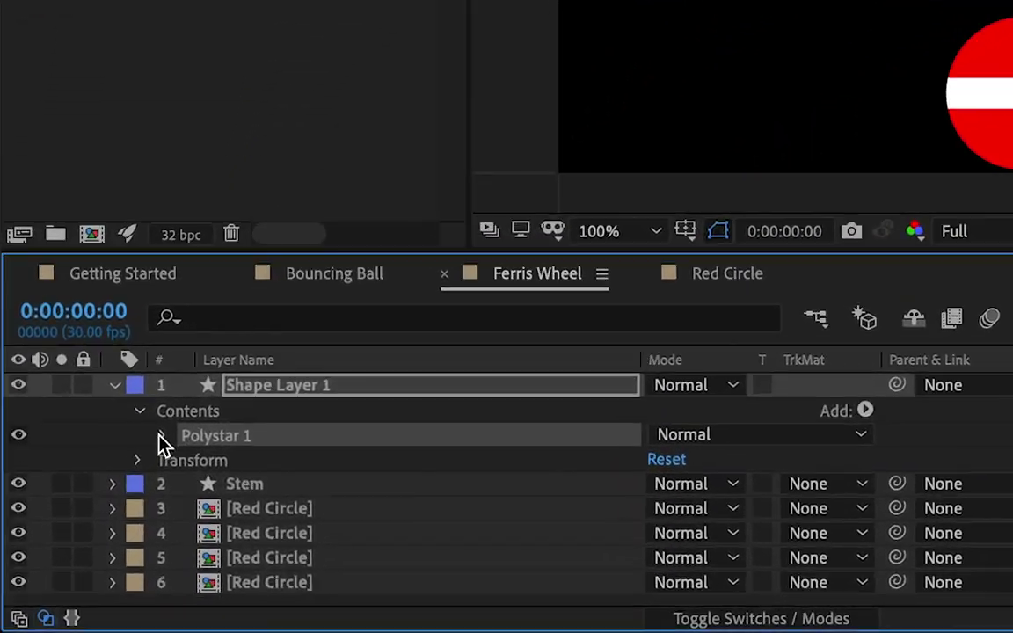
click(139, 461)
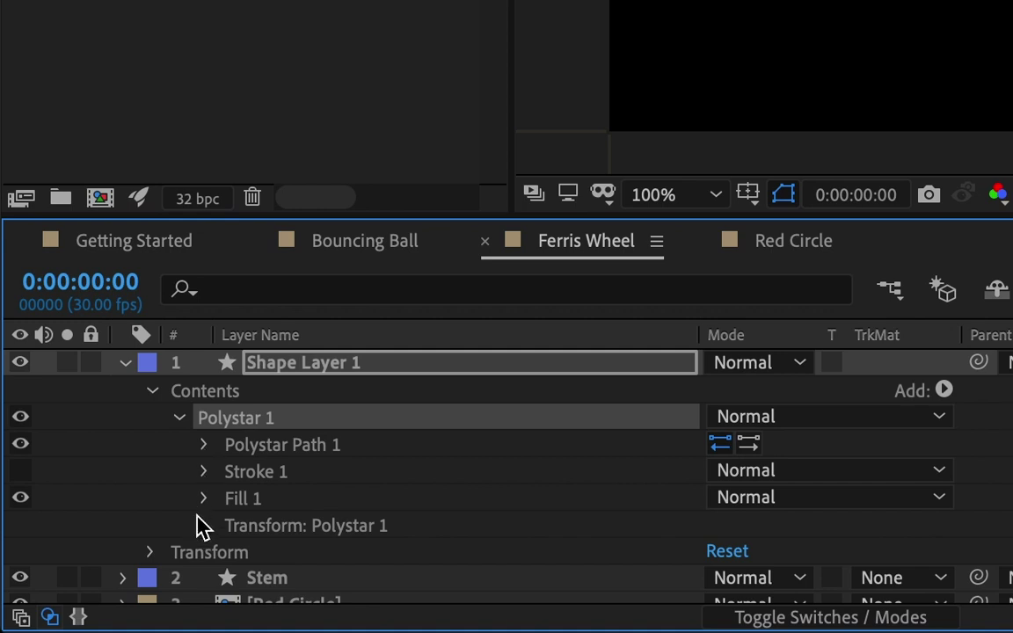
click(204, 445)
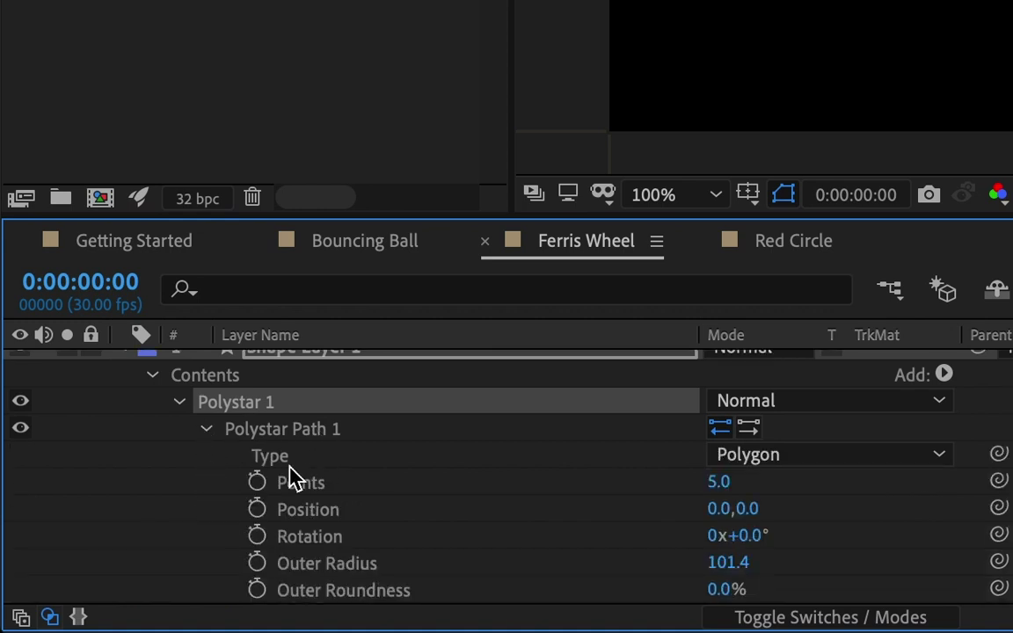
click(721, 483)
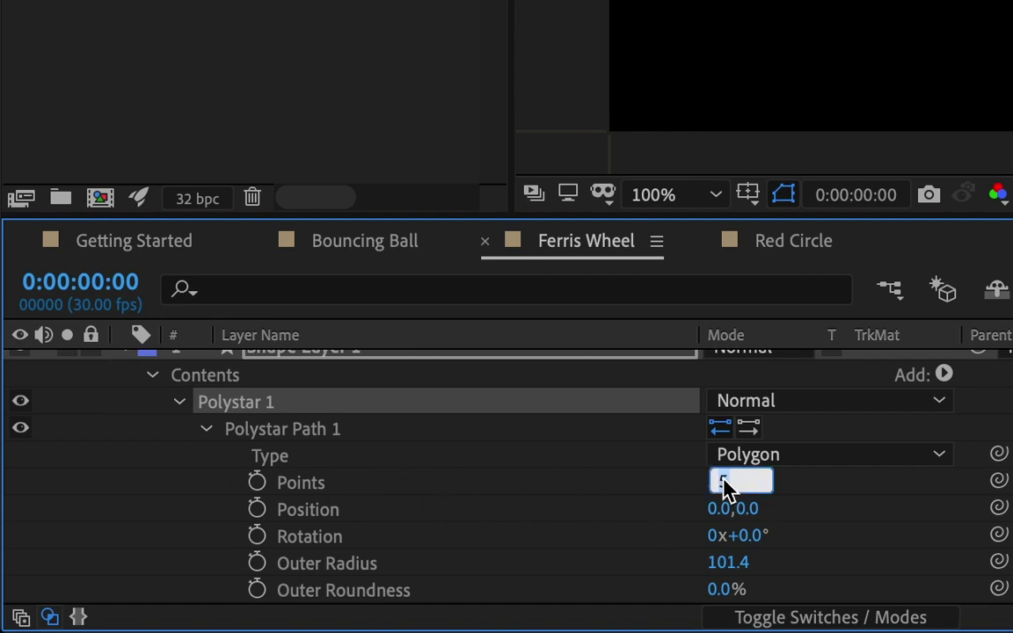
text(3)
key(Return)
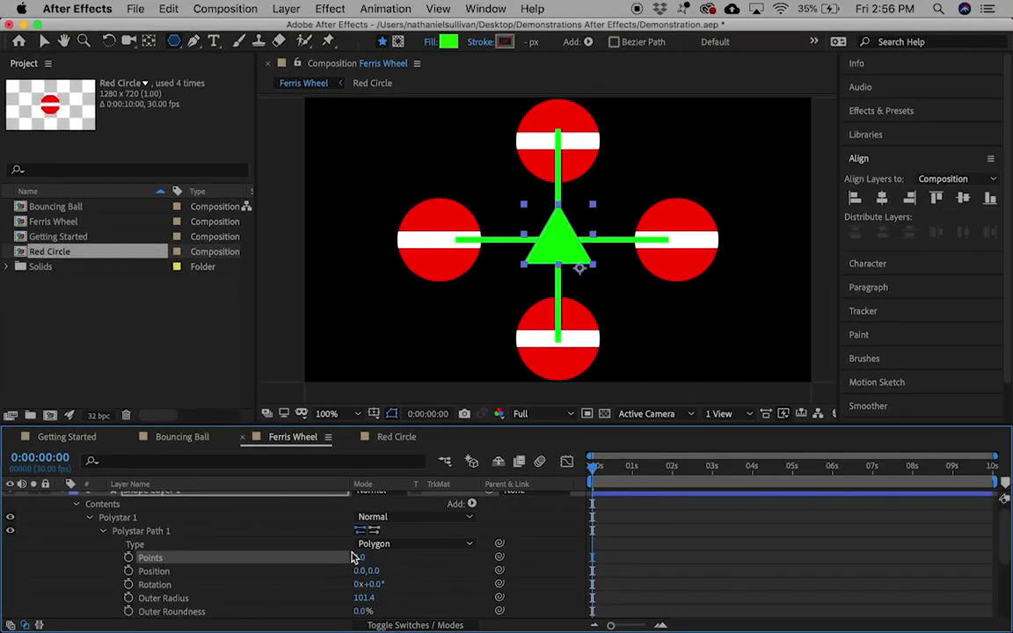
Step: Change Points to 4, try 8, then undo back to the four-point diamond
click(359, 559)
text(4)
key(Return)
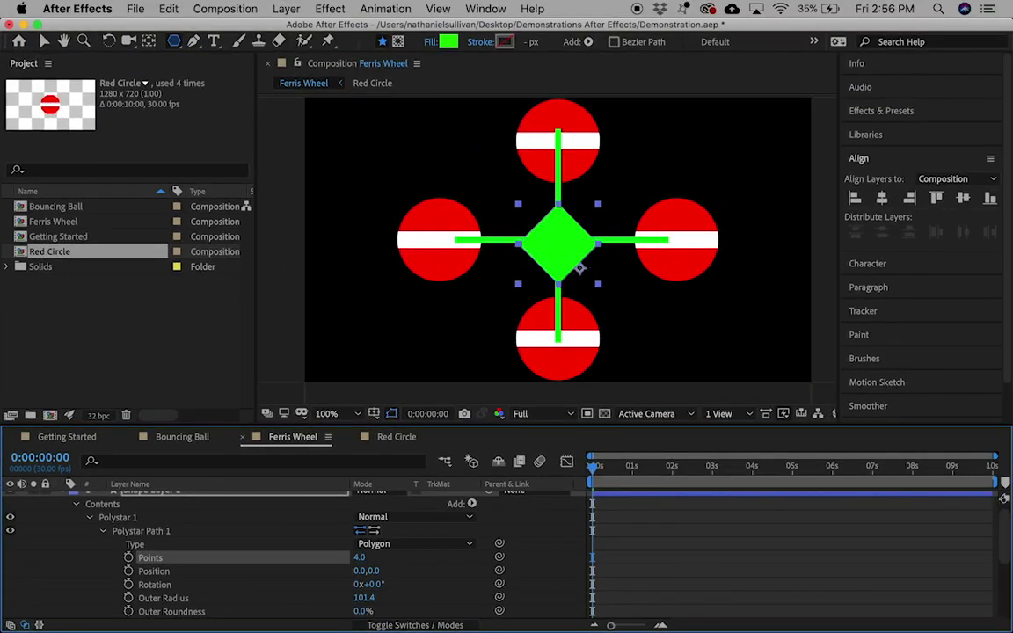
click(359, 557)
key(Return)
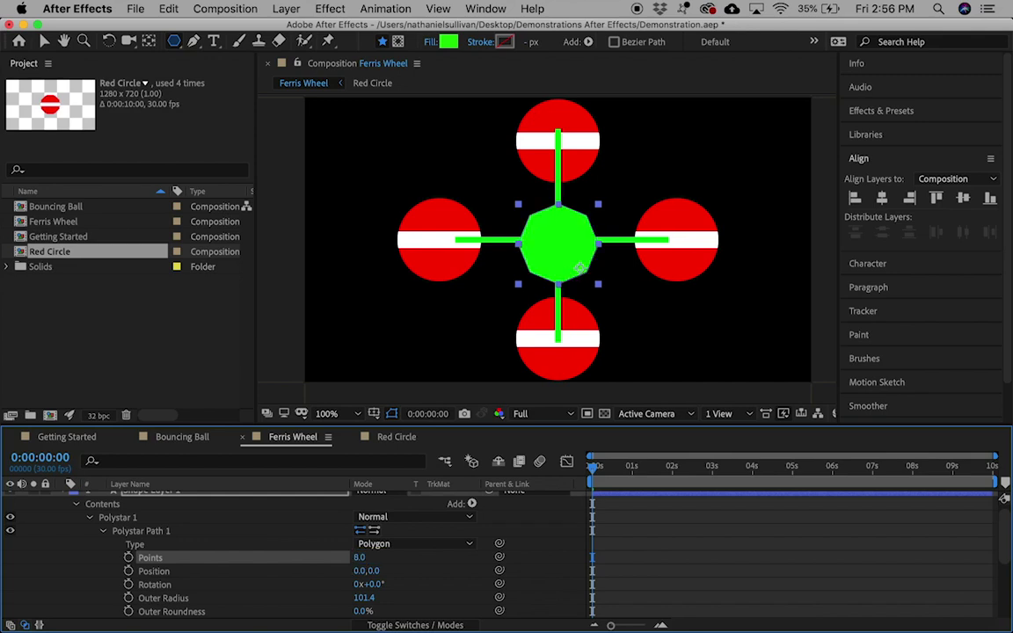
key(v)
key(ctrl+z)
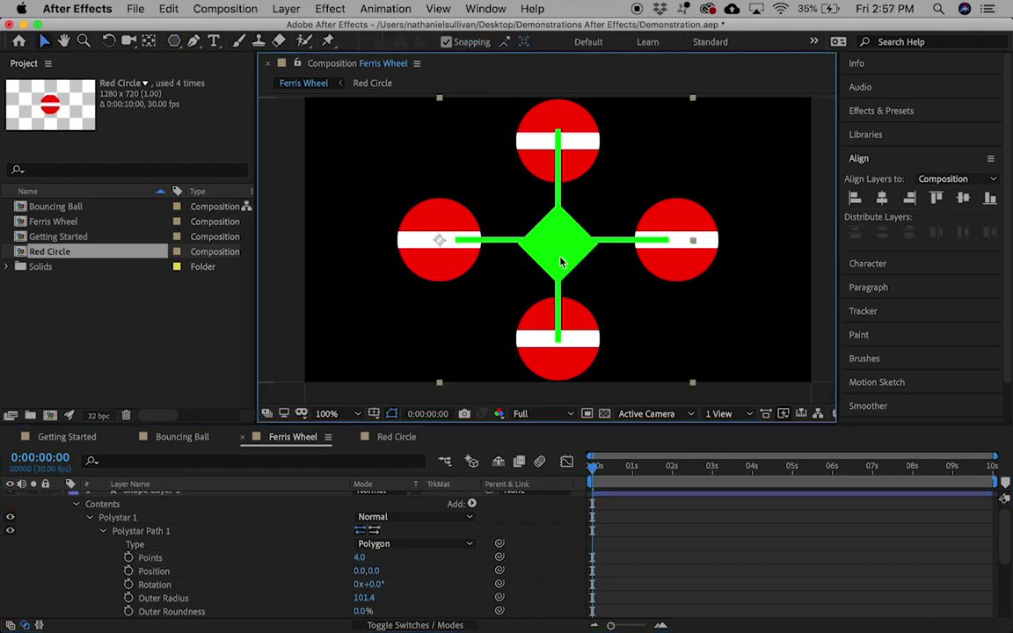
Step: With the Pan Behind tool active, move the diamond and Stem layers below the four Red Circle layers
scroll(153, 516, up, 1)
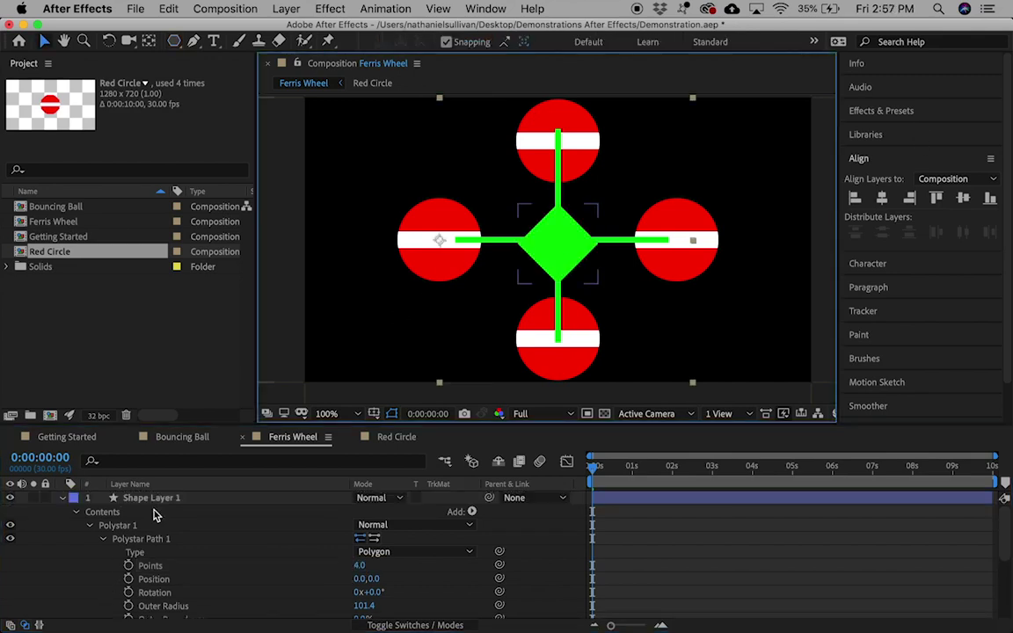
click(482, 302)
click(150, 40)
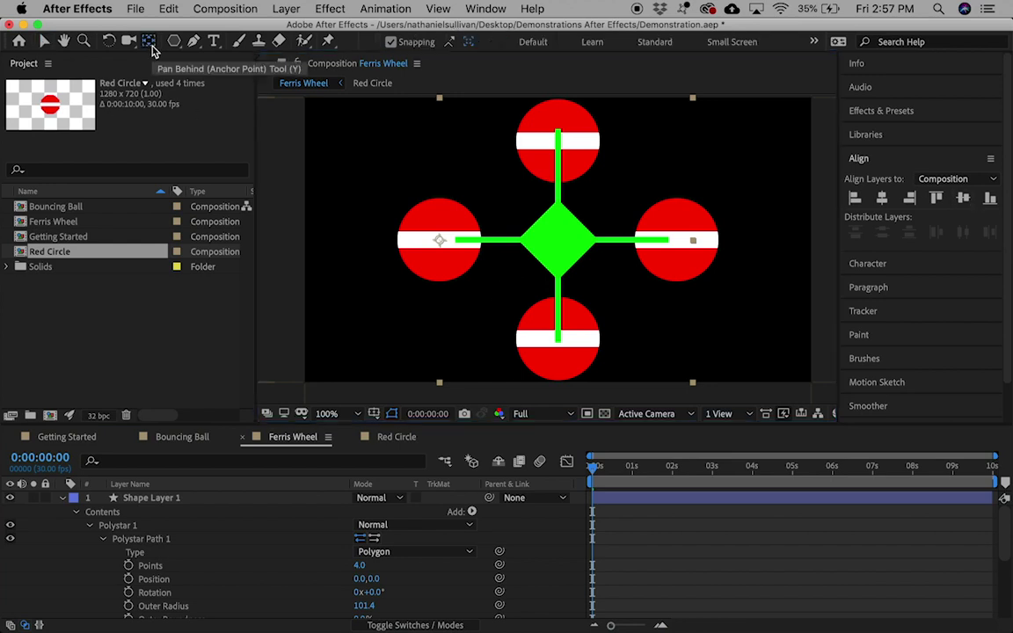
click(145, 500)
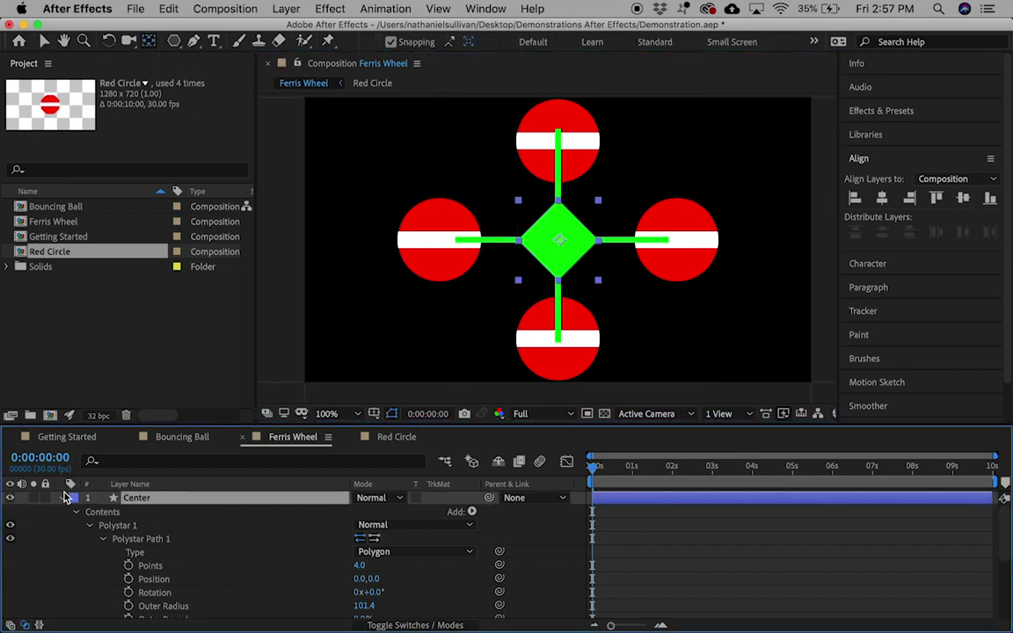
click(63, 498)
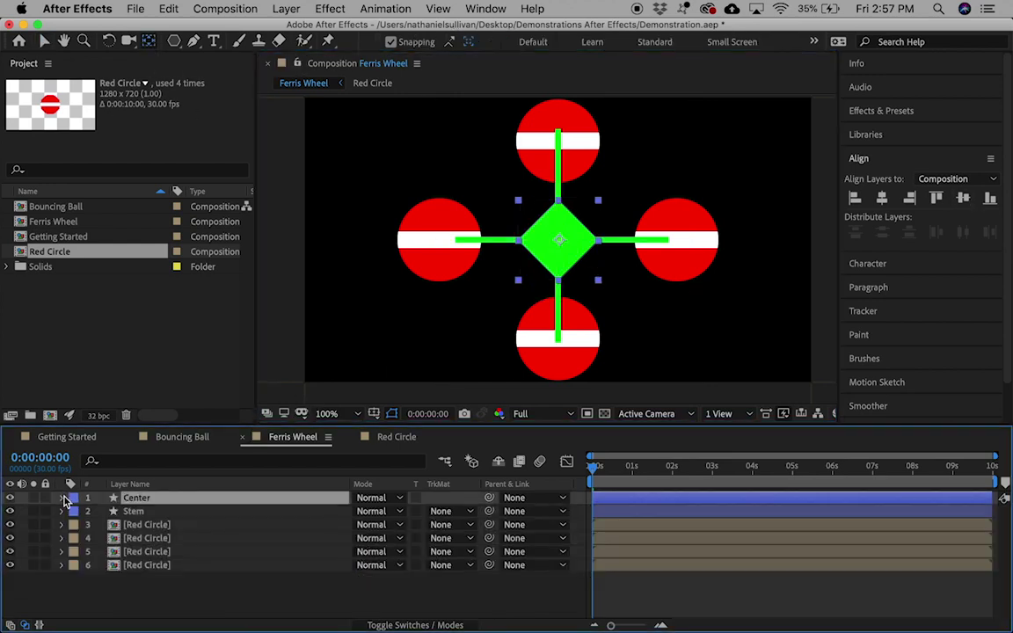
shift+click(132, 512)
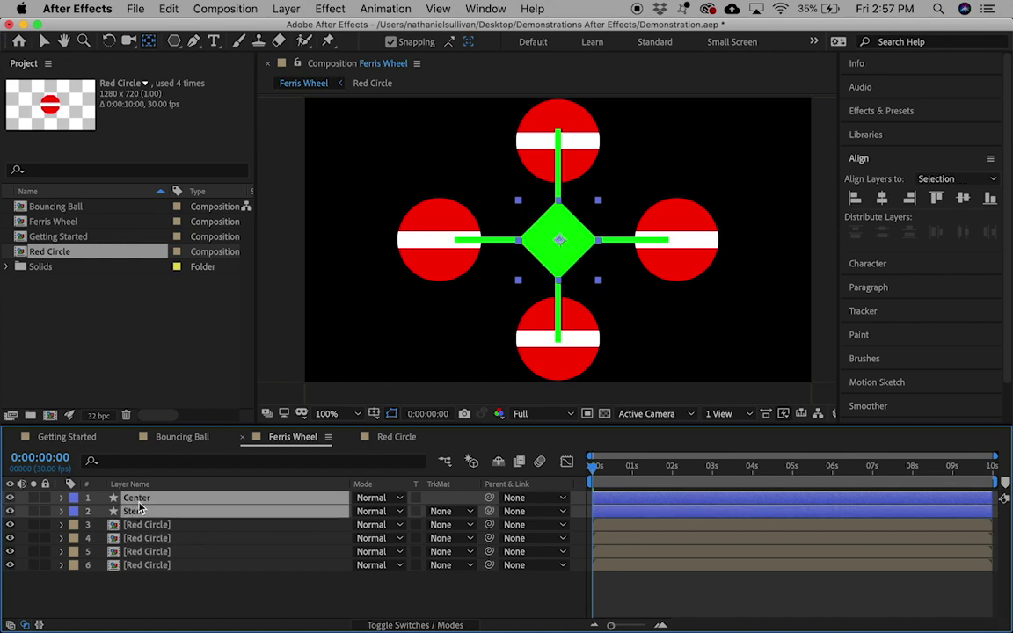
drag(138, 508, 136, 578)
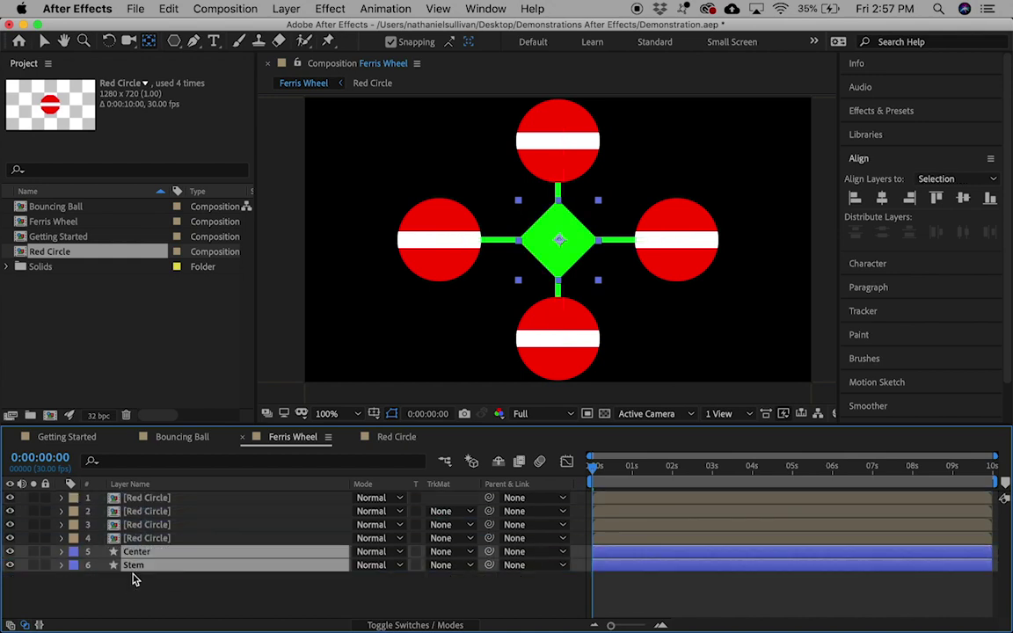
click(133, 579)
click(285, 9)
mouse_move(299, 27)
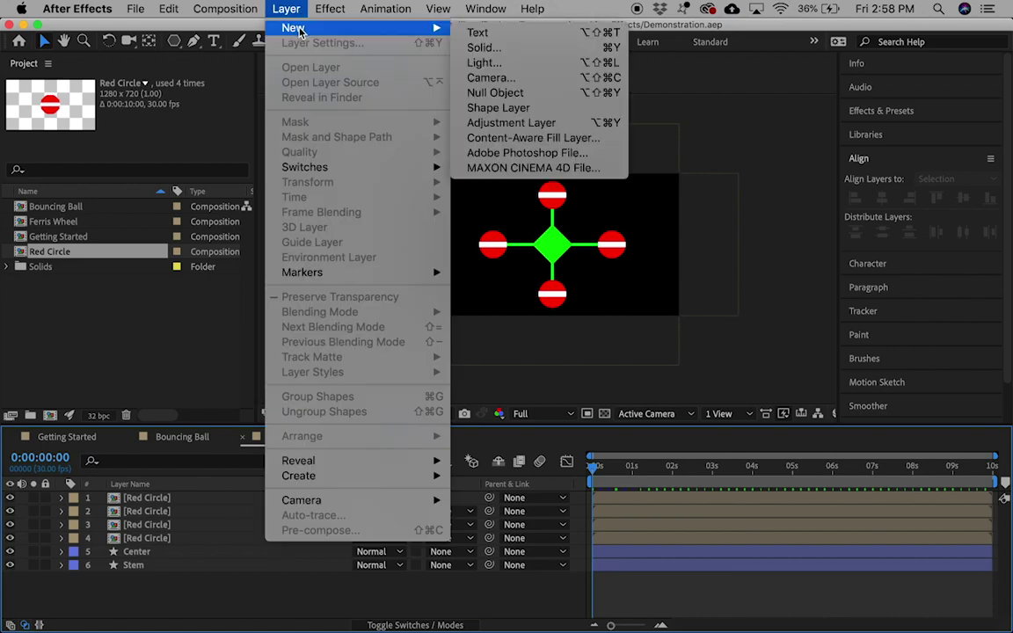
Step: Add a Null 2 layer and drive its Rotation with the expression time*-50
click(543, 95)
key(r)
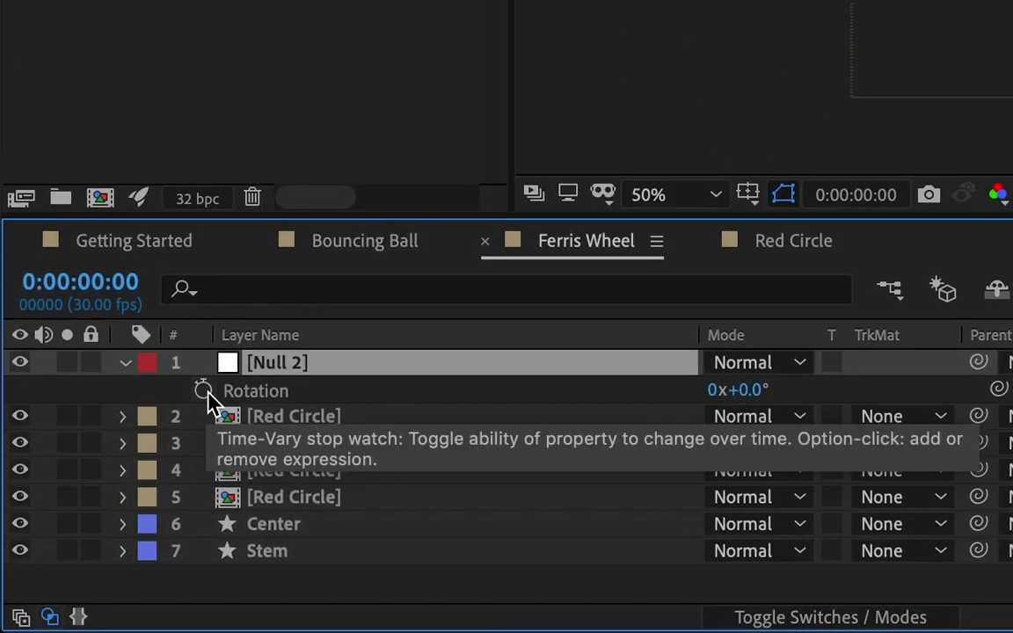
alt+click(203, 391)
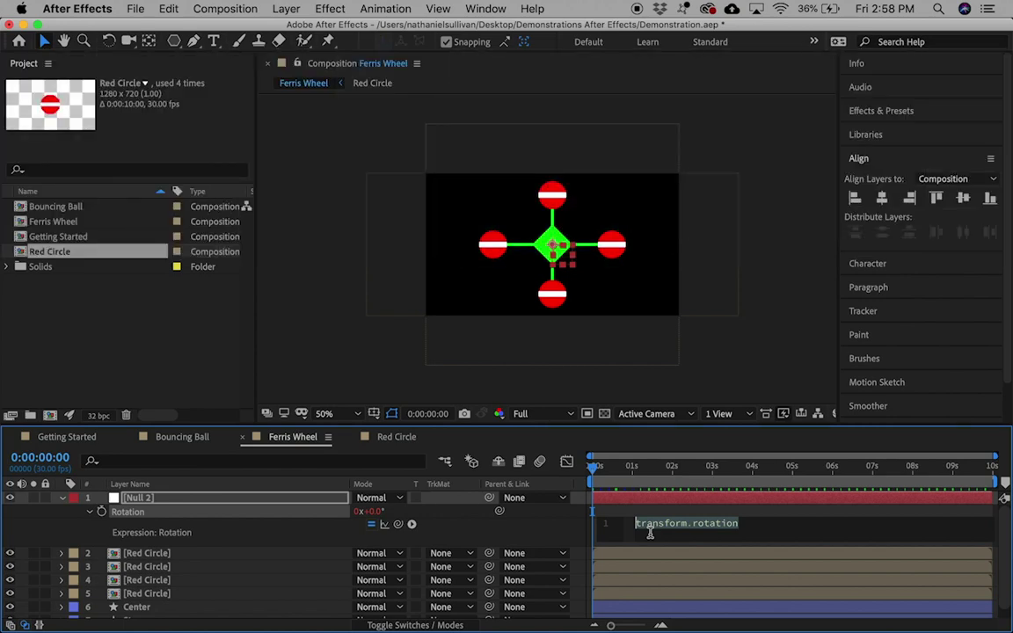
text(time)
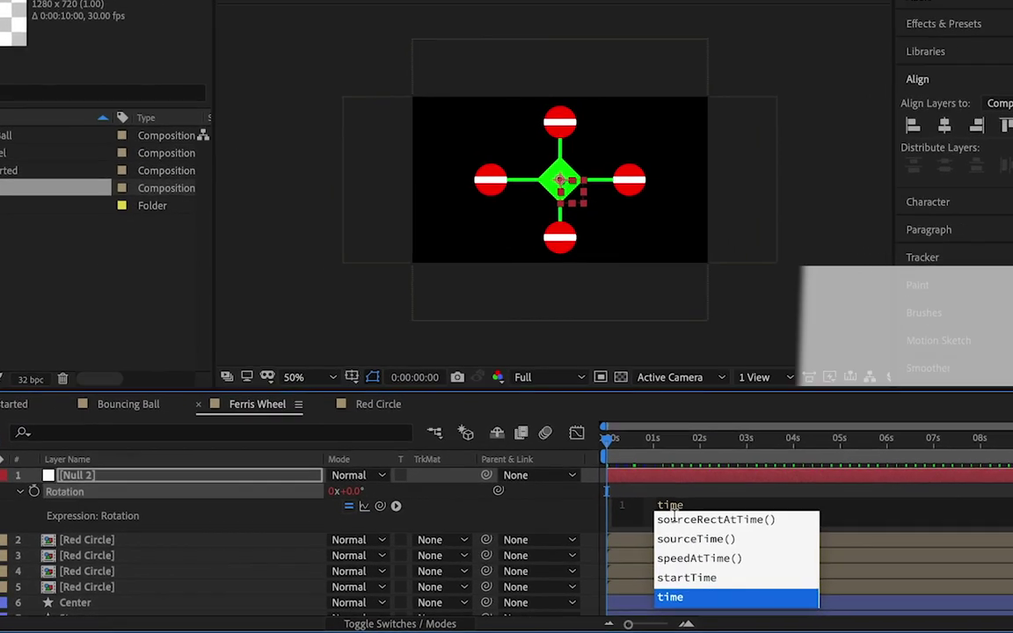
text(*)
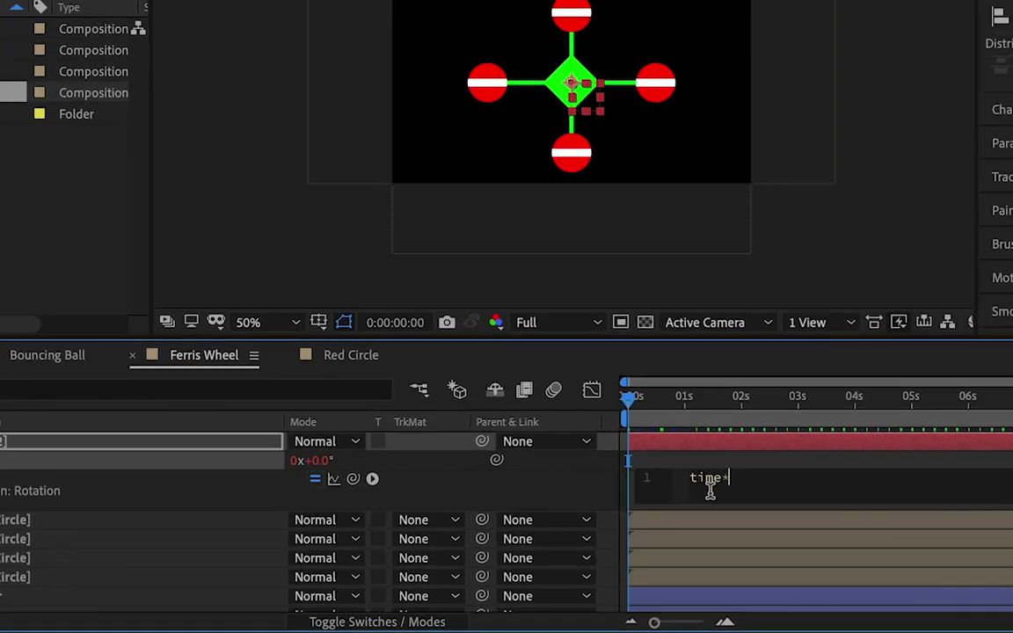
text(-)
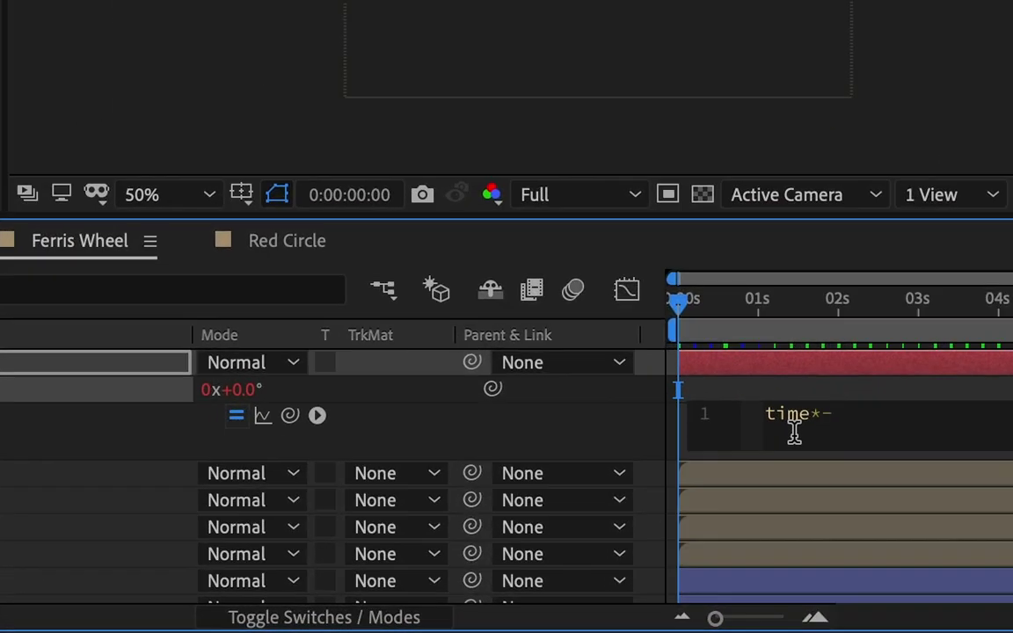
text(50)
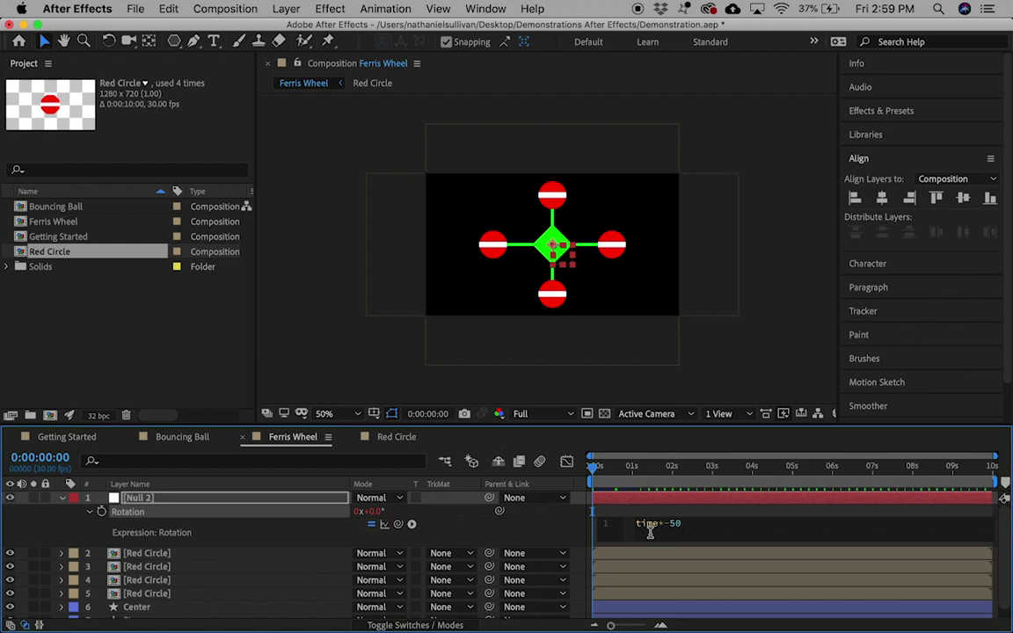
Step: Parent the four Red Circle, Center and Stem layers to Null 2, then preview the spin
click(140, 511)
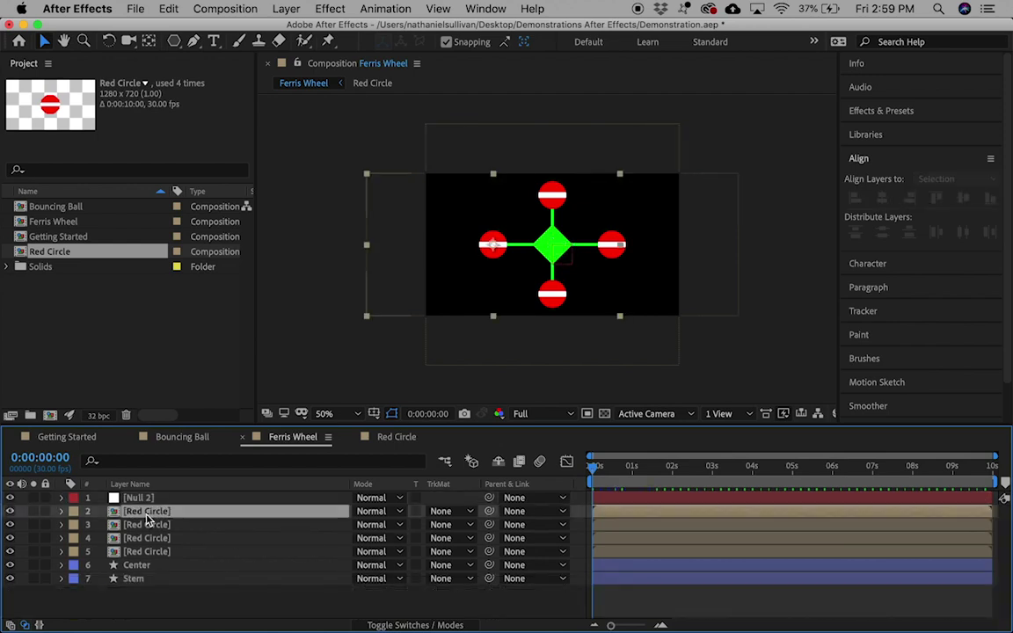
shift+click(151, 580)
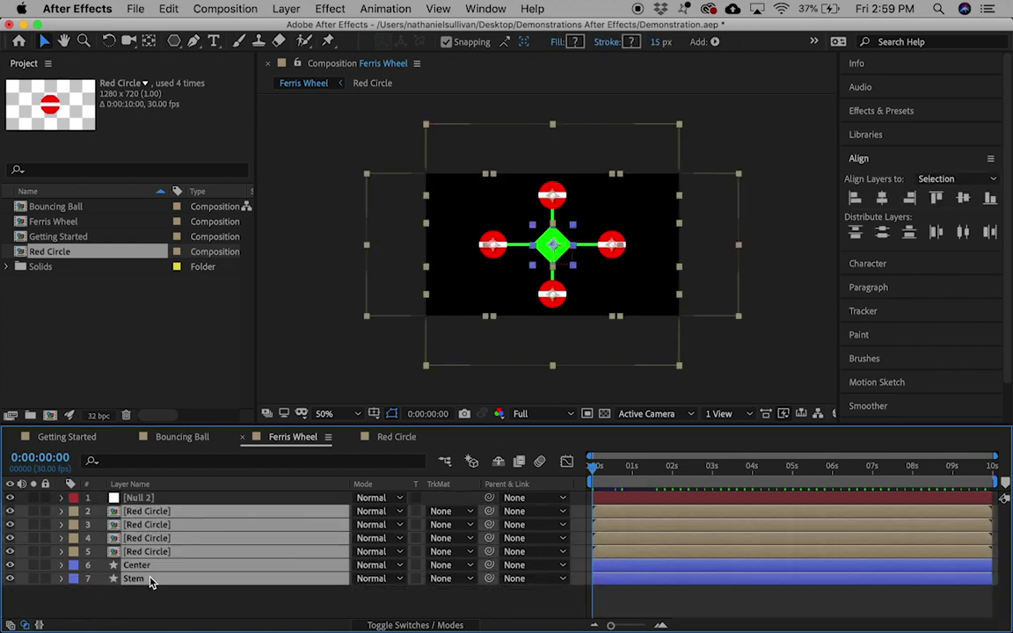
click(538, 511)
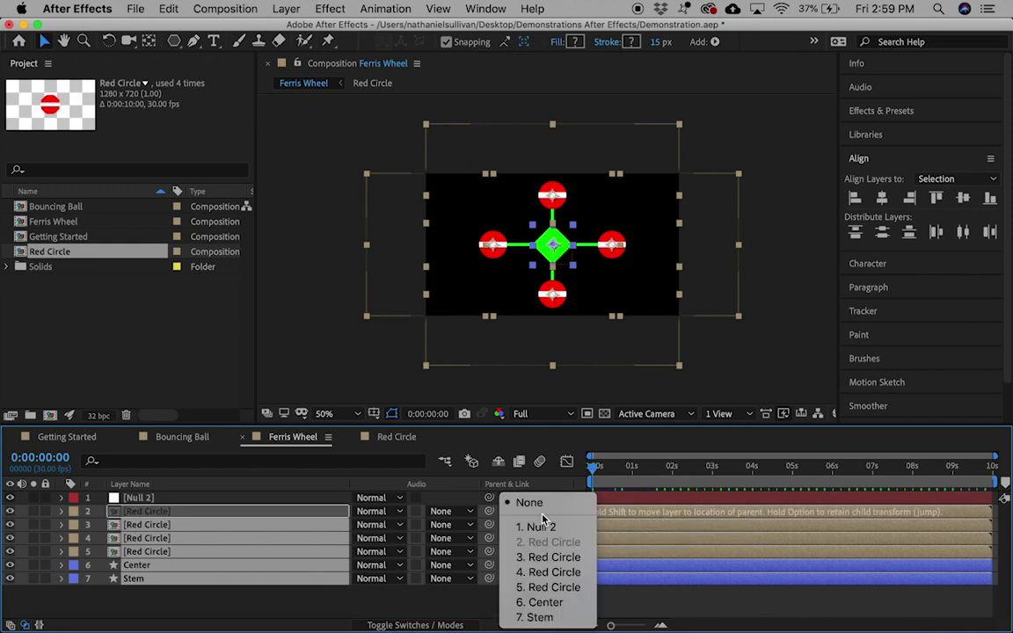
click(542, 527)
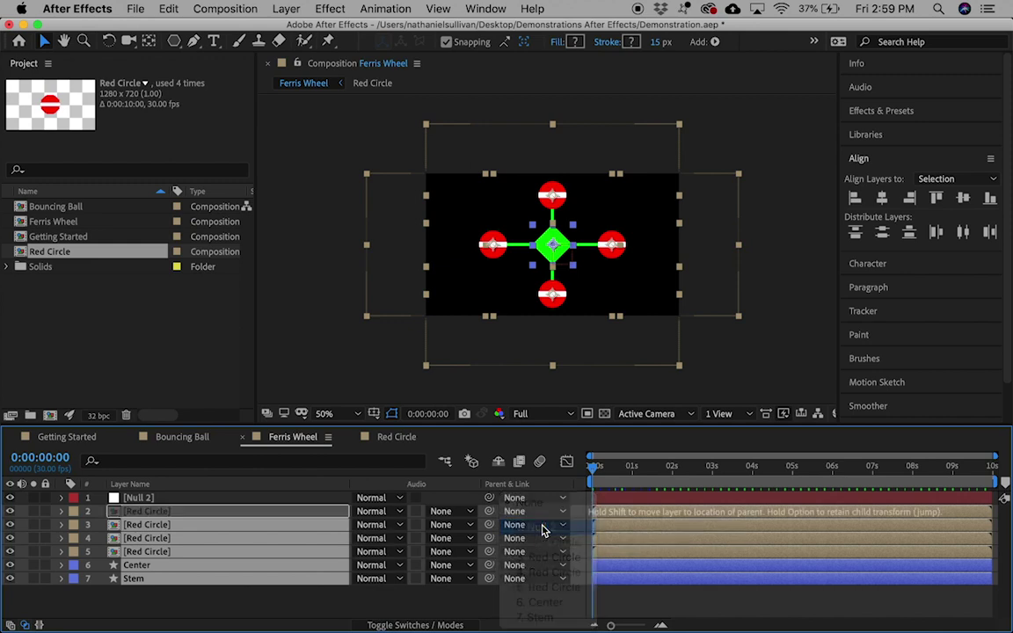
key(space)
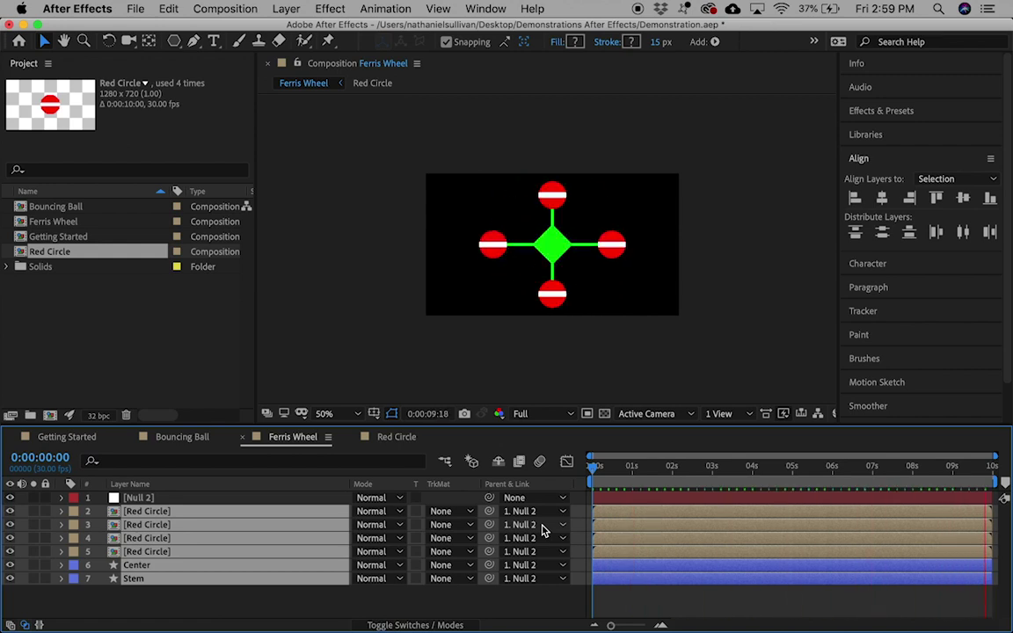
Step: Move the left red circle closer to the hub, to position -200,0
click(138, 513)
key(shift+Right)
key(shift+Right)
key(shift+Right)
key(shift+Right)
key(shift+Right)
key(shift+Right)
key(shift+Right)
key(shift+Right)
key(shift+Right)
key(shift+Right)
key(shift+Right)
key(shift+Right)
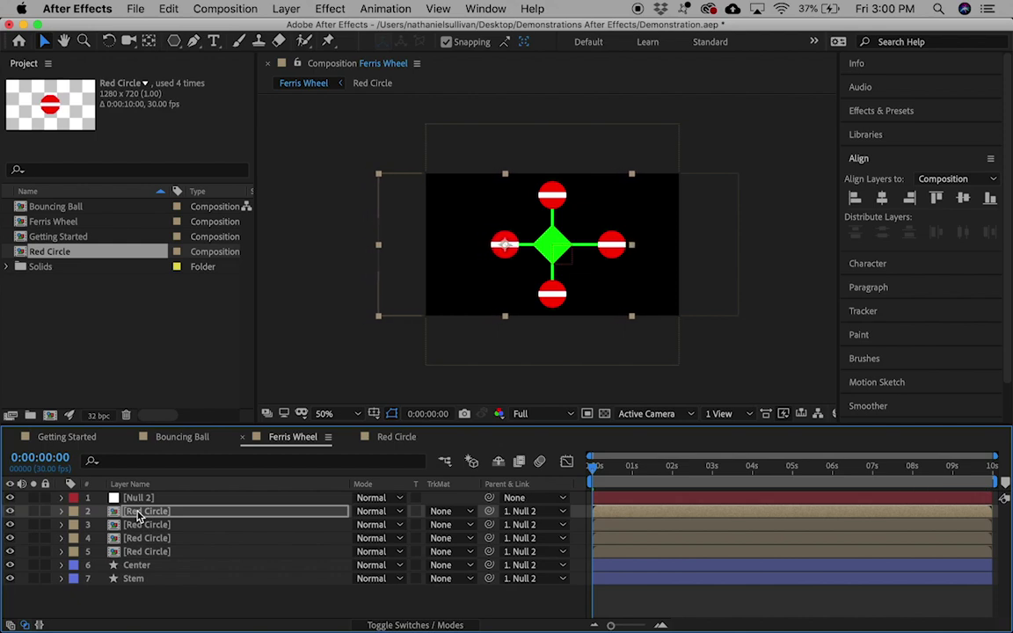
key(shift+Left)
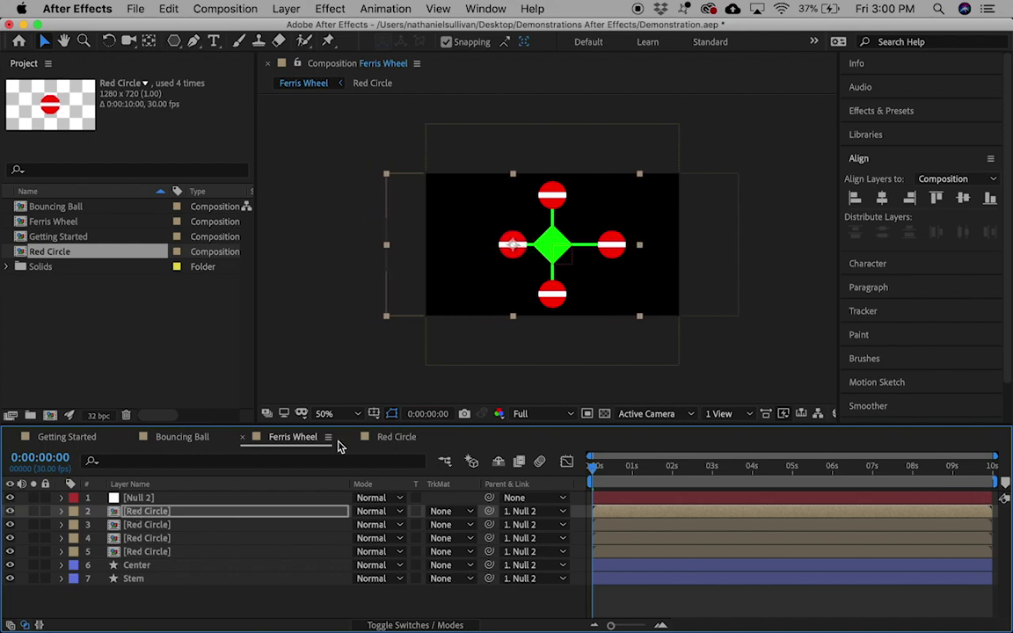
key(p)
Step: Move the right red circle closer to the hub, to 212,0, and preview the rotation
click(233, 539)
key(p)
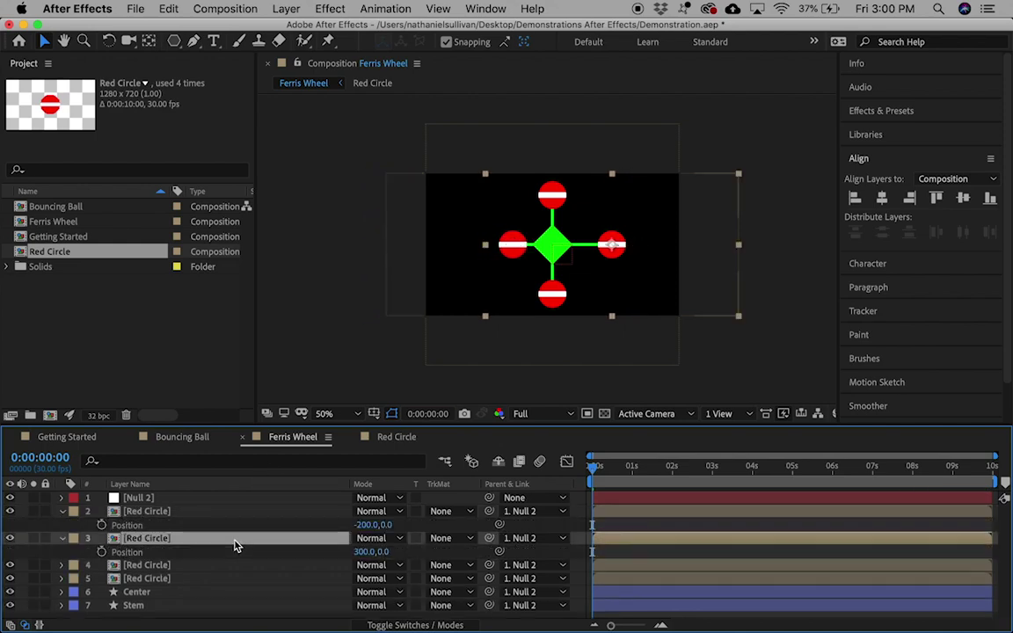
key(shift+Left)
key(shift+Left)
key(Left)
key(Left)
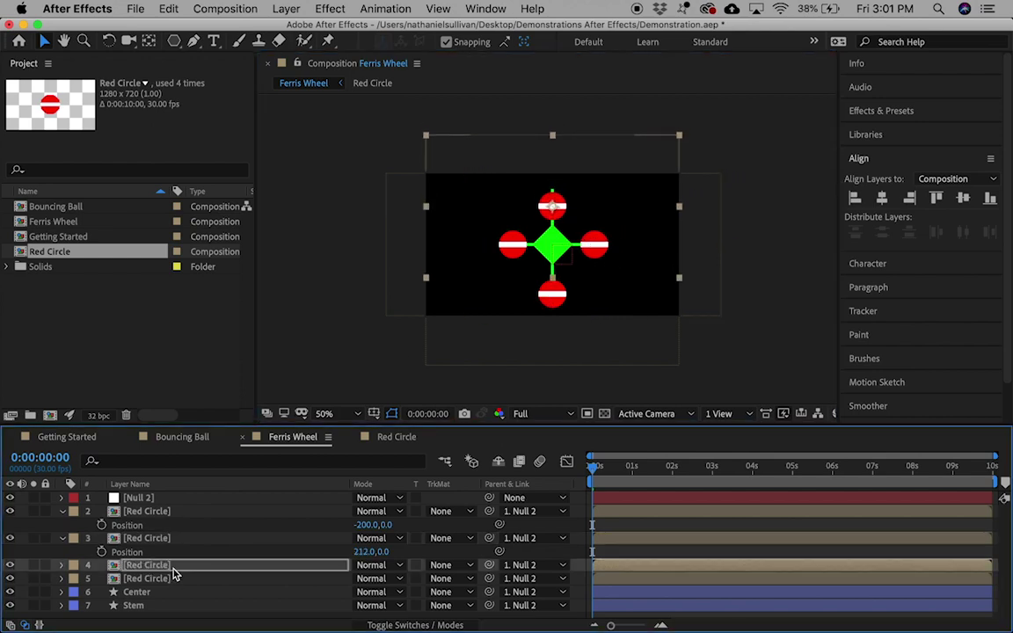
mouse_move(77, 606)
key(super+shift+a)
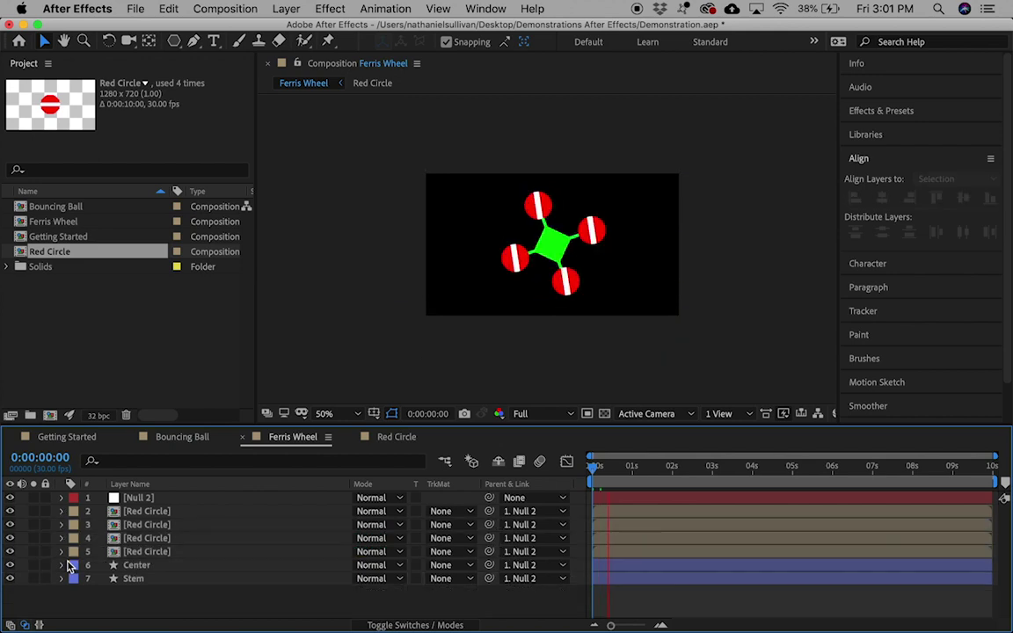